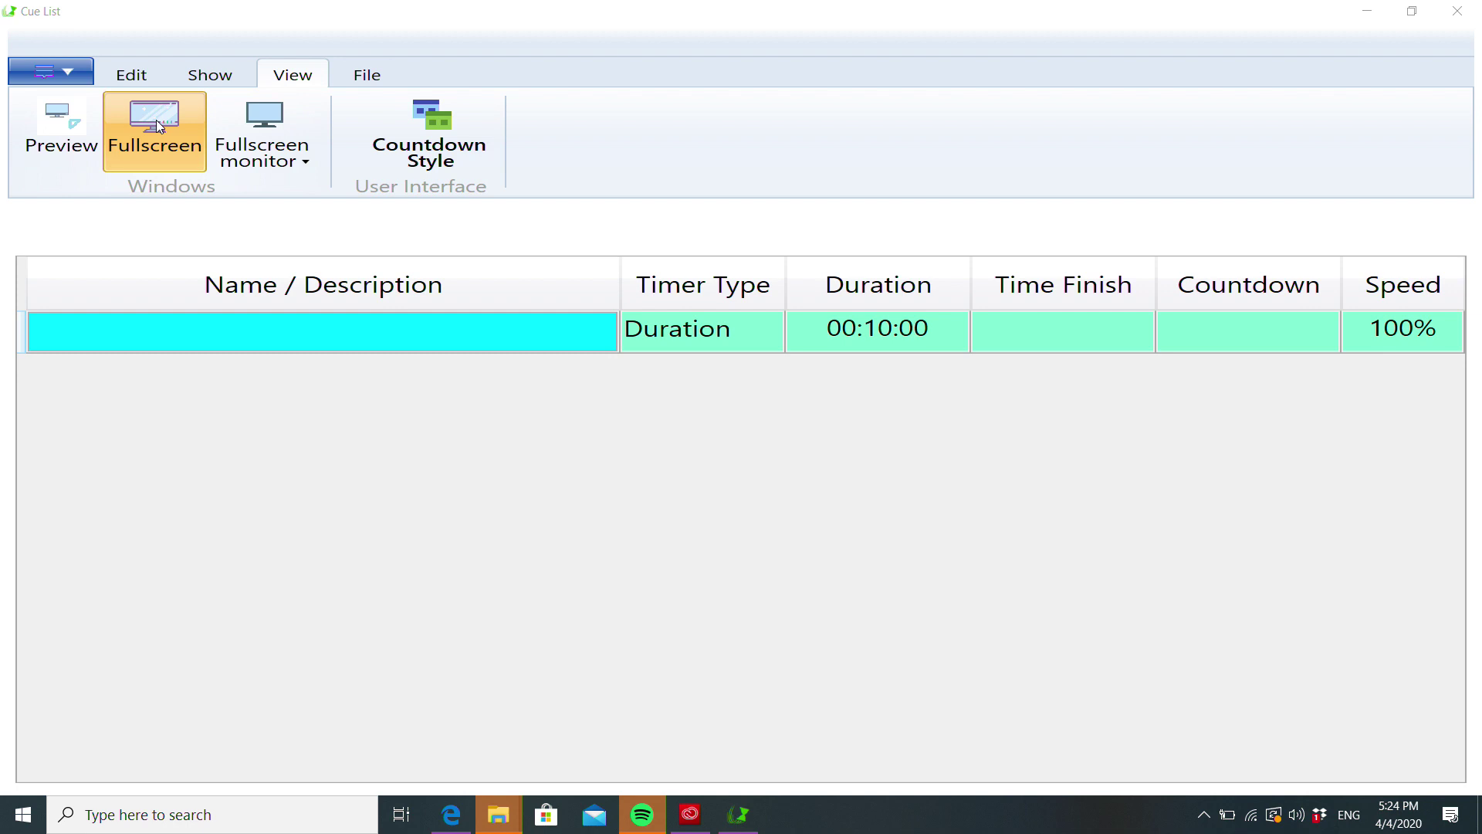
Show the countdown preview window, move it to the top-right corner and enlarge it
{"action": "left_click", "coordinate": [86, 134]}
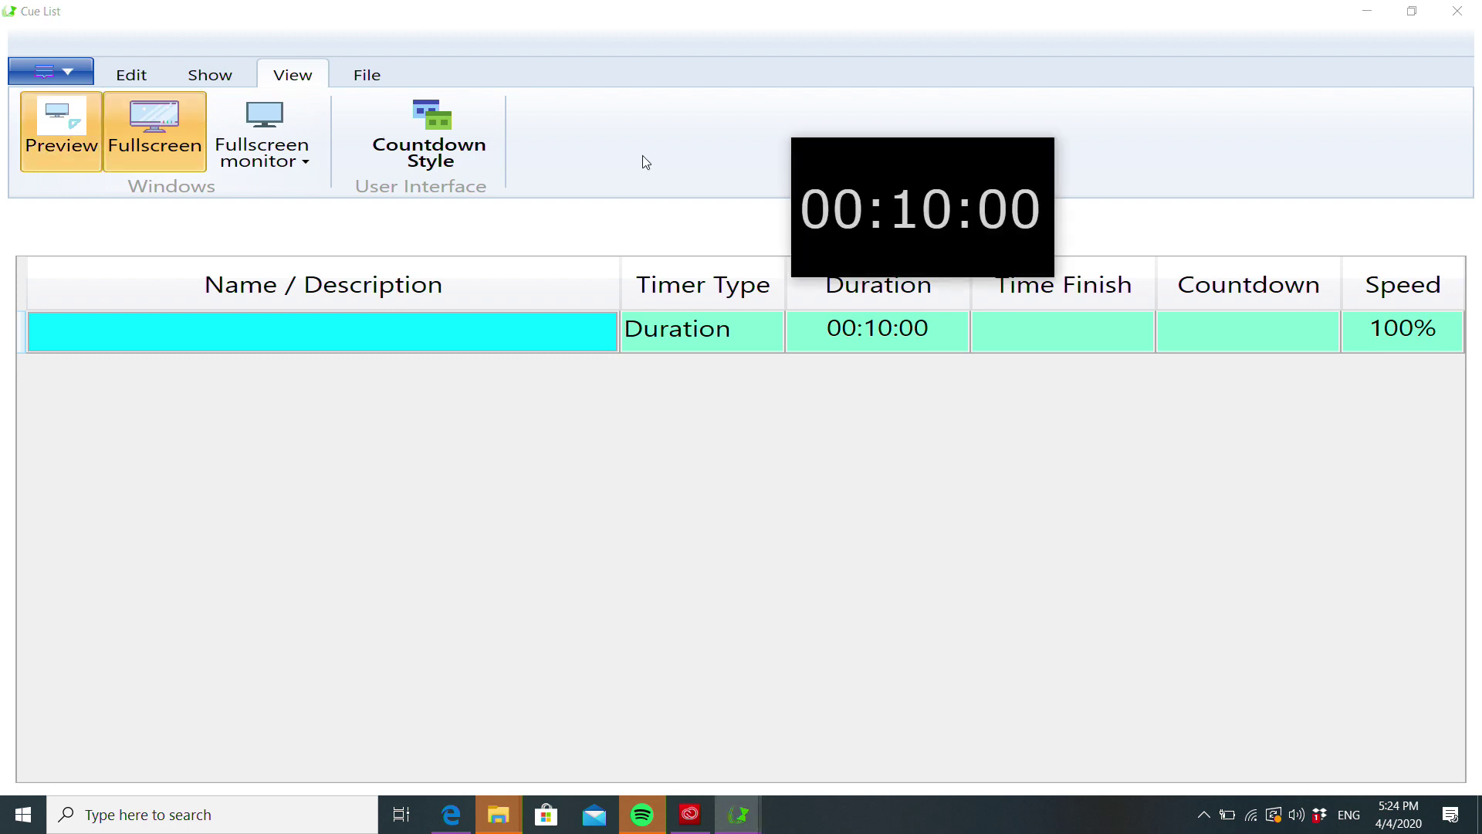
{"action": "left_click_drag", "start_coordinate": [904, 165], "coordinate": [1211, 59]}
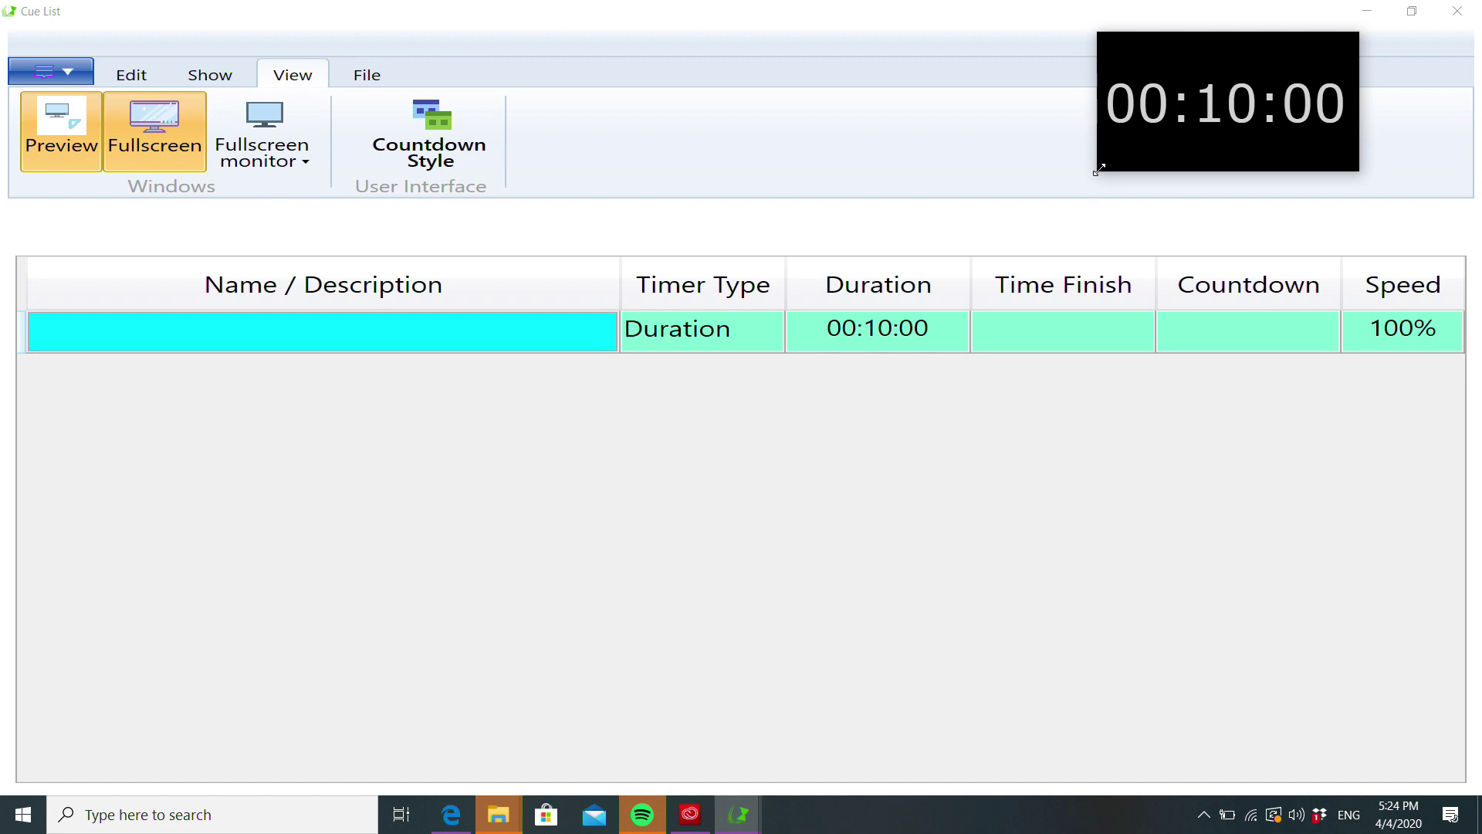
{"action": "left_click_drag", "start_coordinate": [1099, 169], "coordinate": [1062, 208]}
{"action": "left_click_drag", "start_coordinate": [1142, 137], "coordinate": [1237, 133]}
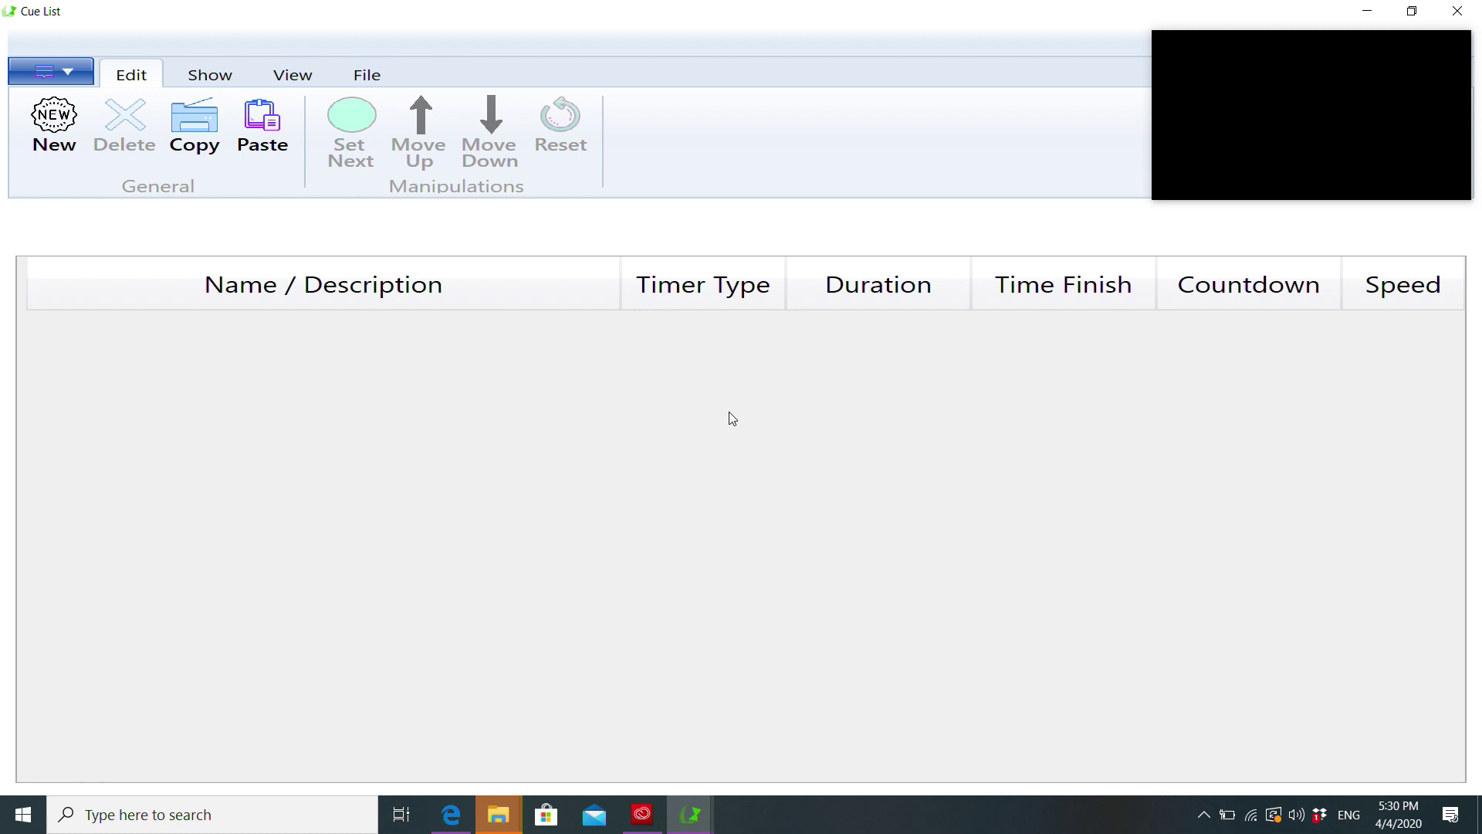
Add a 30-minute Duration cue named with a person's first name, then add more 10-minute cues
{"action": "left_click", "coordinate": [65, 136]}
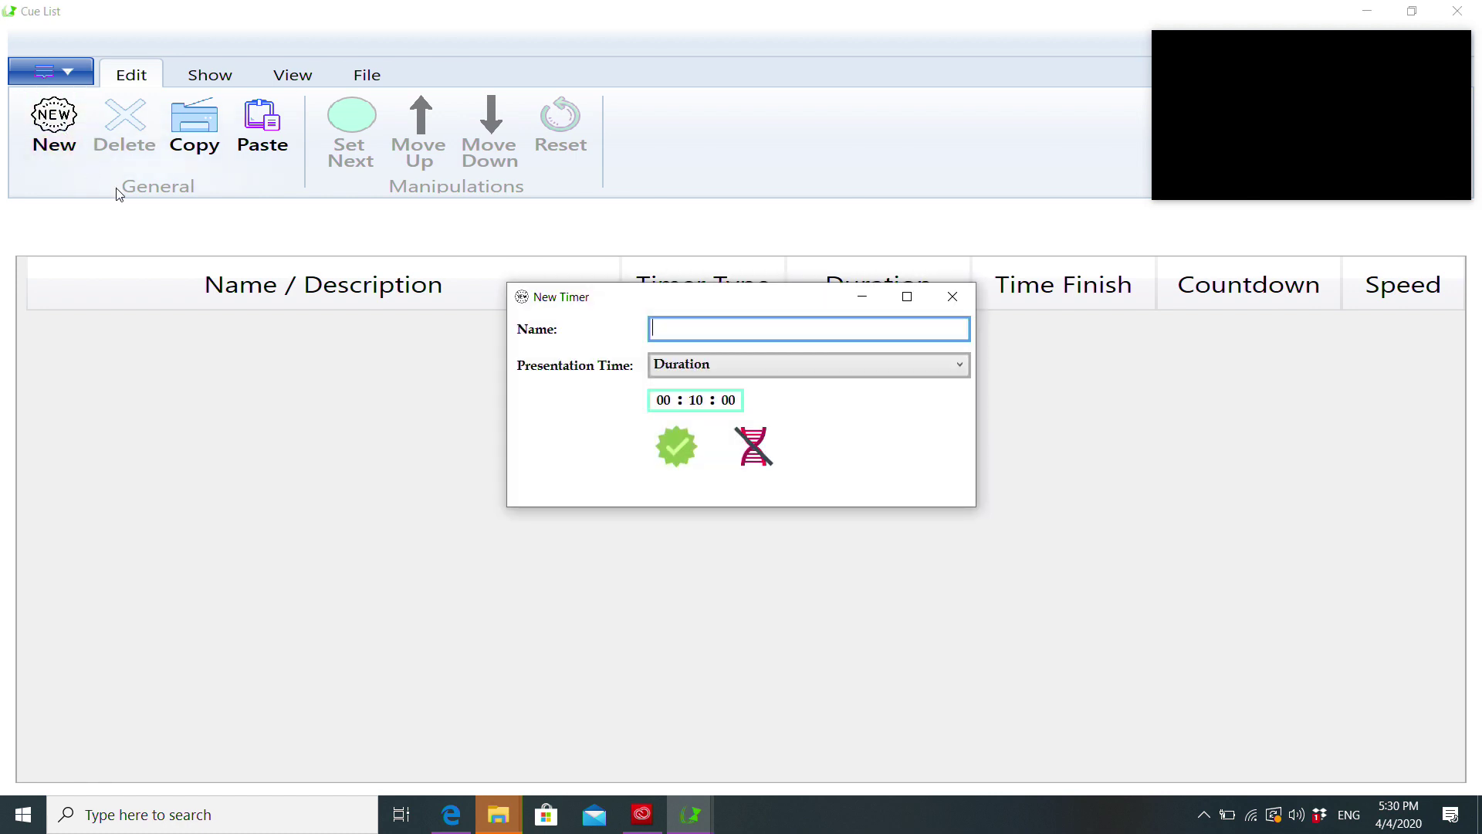
{"action": "type", "text": "John"}
{"action": "key", "text": "Tab"}
{"action": "key", "text": "Tab"}
{"action": "key", "text": "Right"}
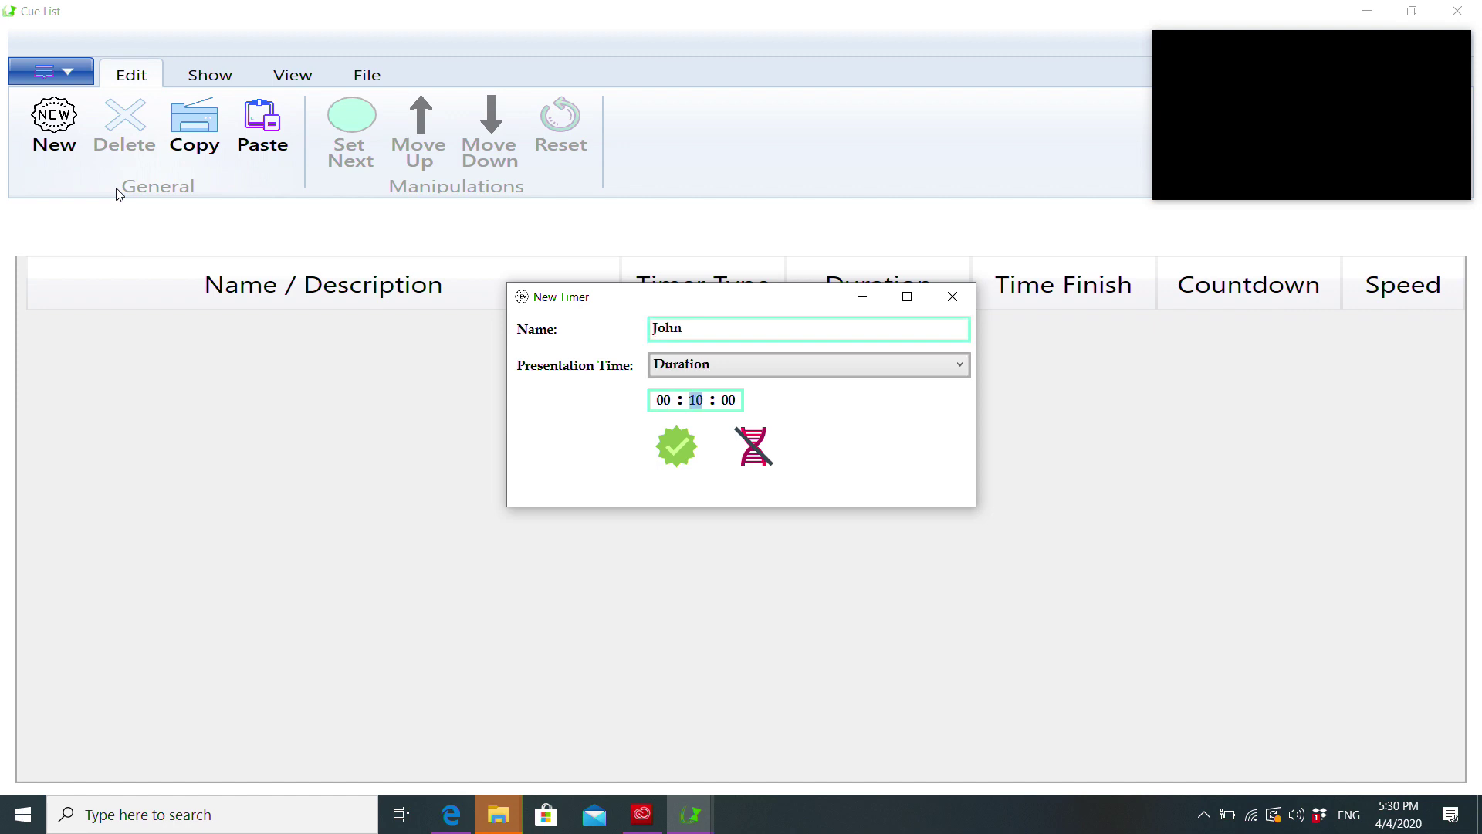
{"action": "type", "text": "30"}
{"action": "key", "text": "Return"}
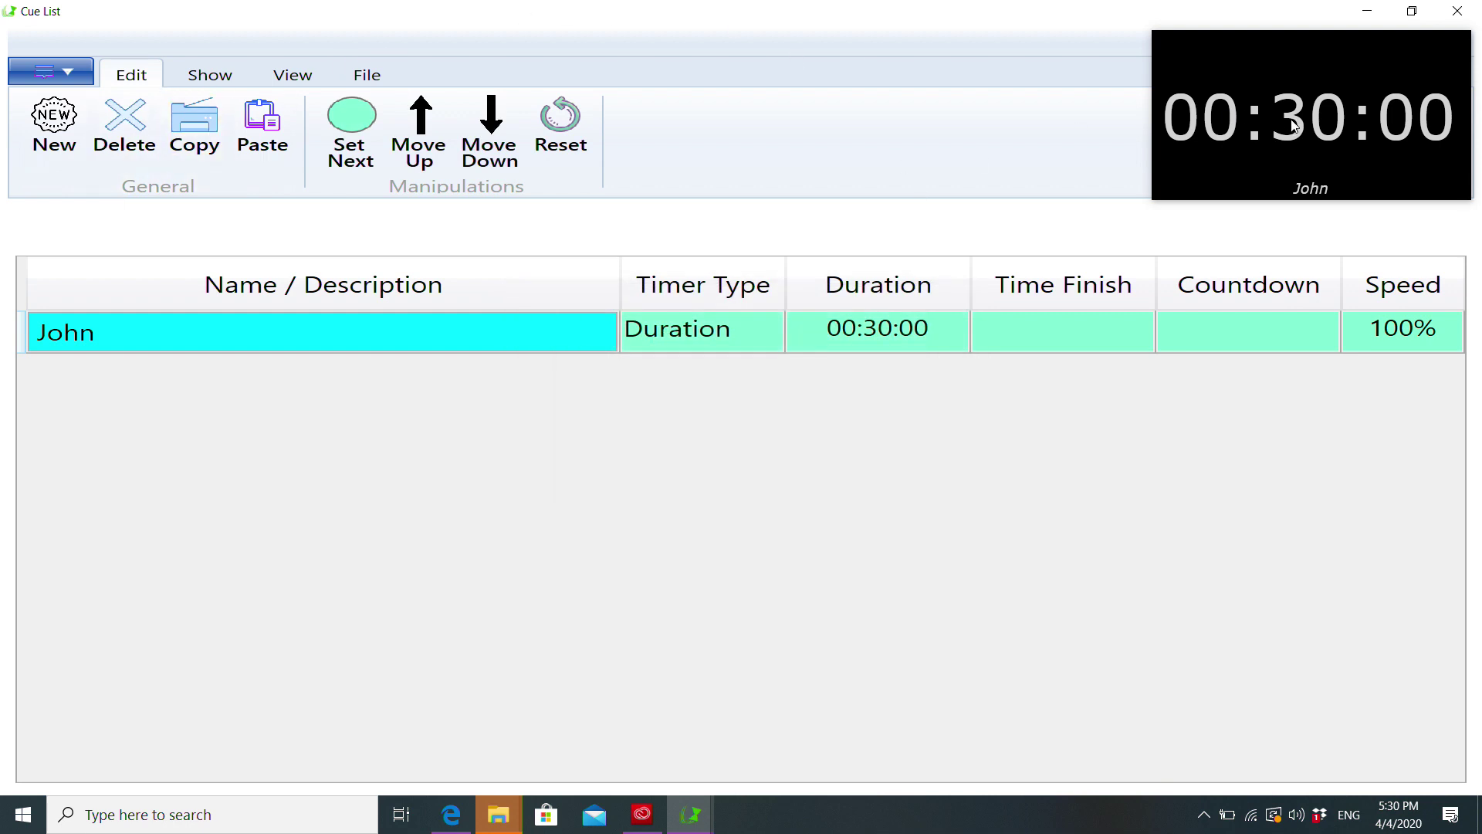
{"action": "double_click", "coordinate": [601, 584]}
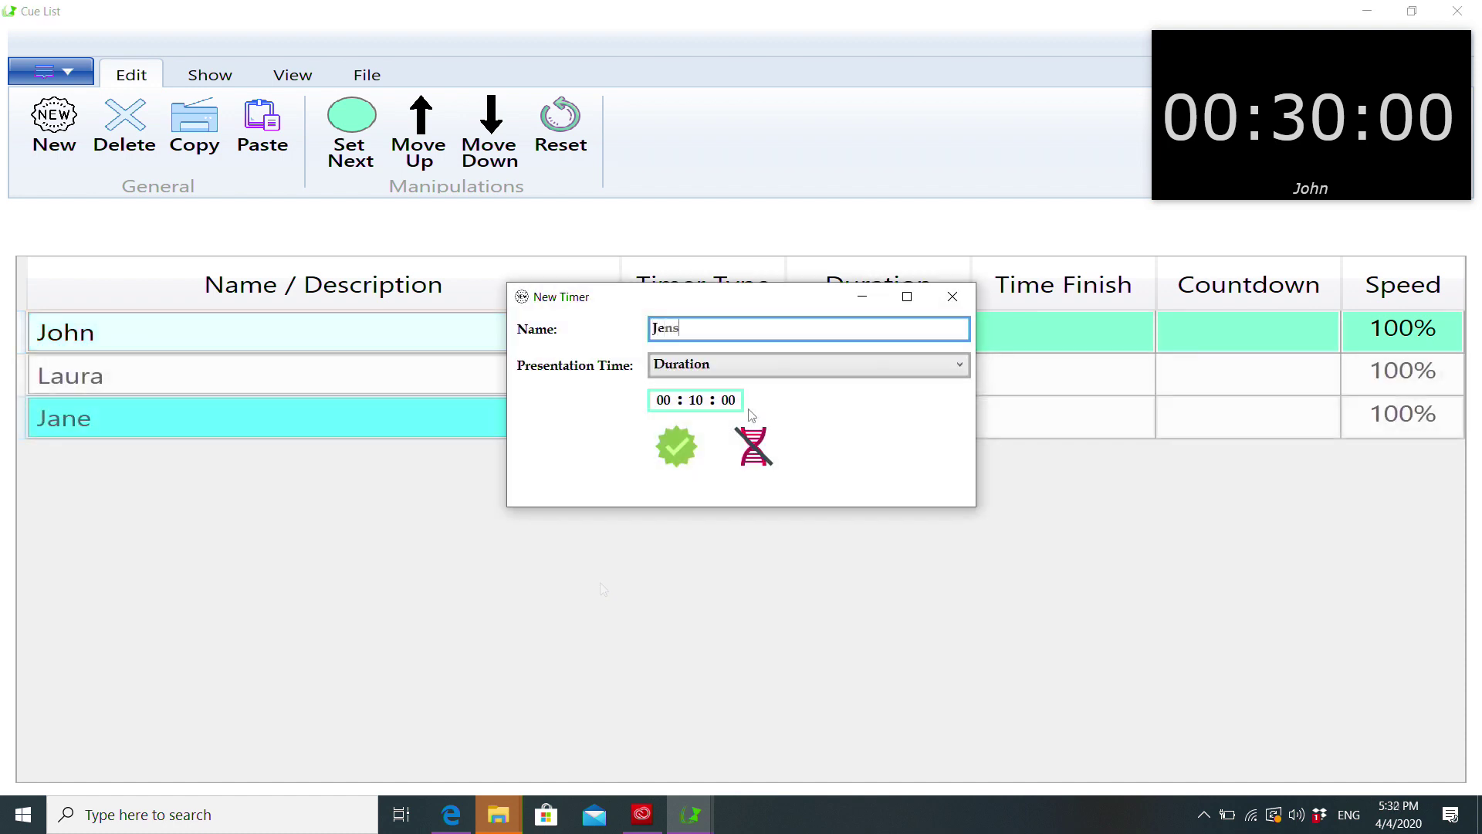
{"action": "key", "text": "Return"}
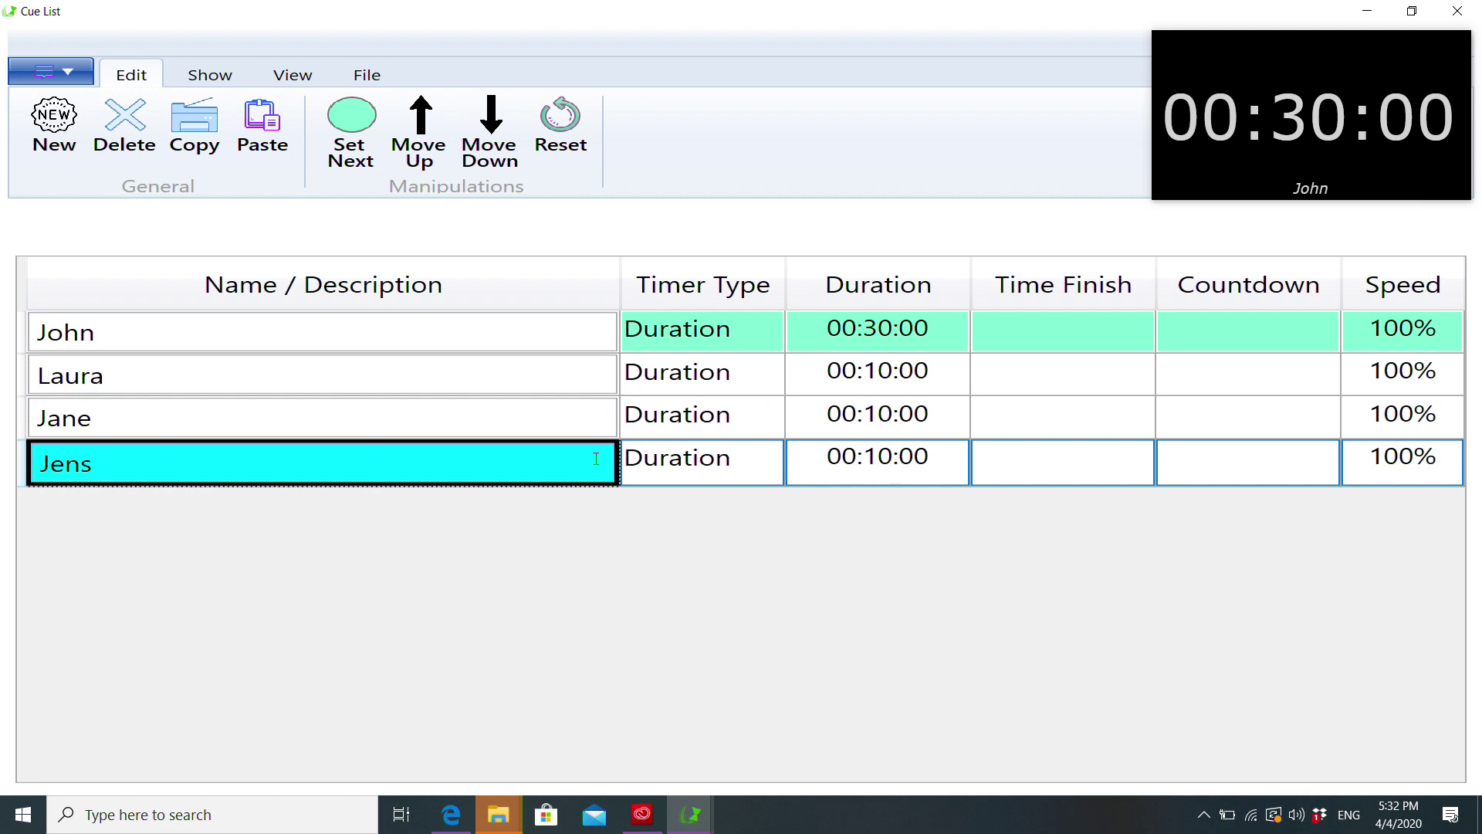
Change the fourth cue's duration to 00:50:00
{"action": "left_click", "coordinate": [880, 461]}
{"action": "left_click", "coordinate": [881, 460]}
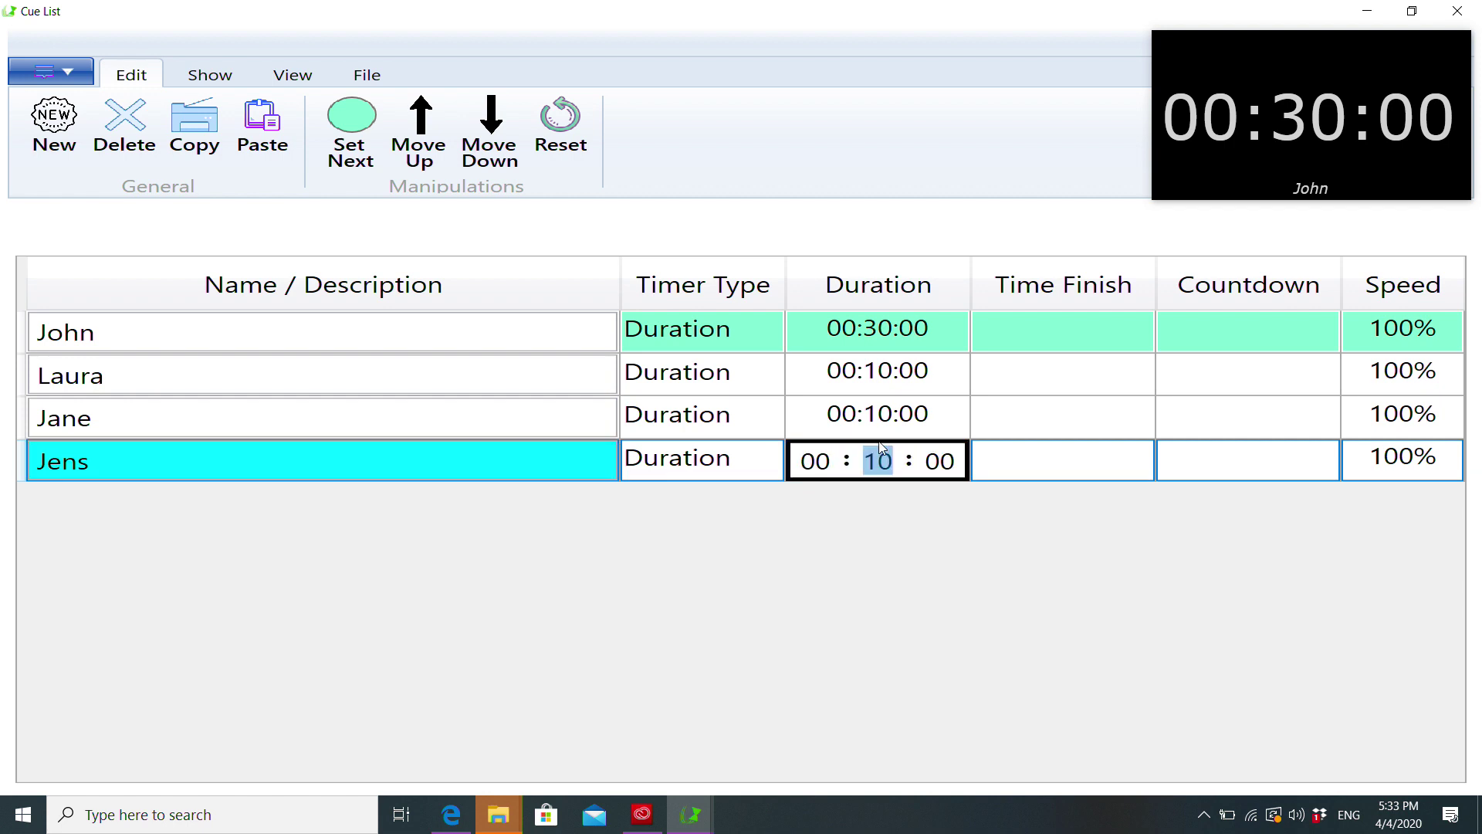
{"action": "type", "text": "50"}
{"action": "key", "text": "Return"}
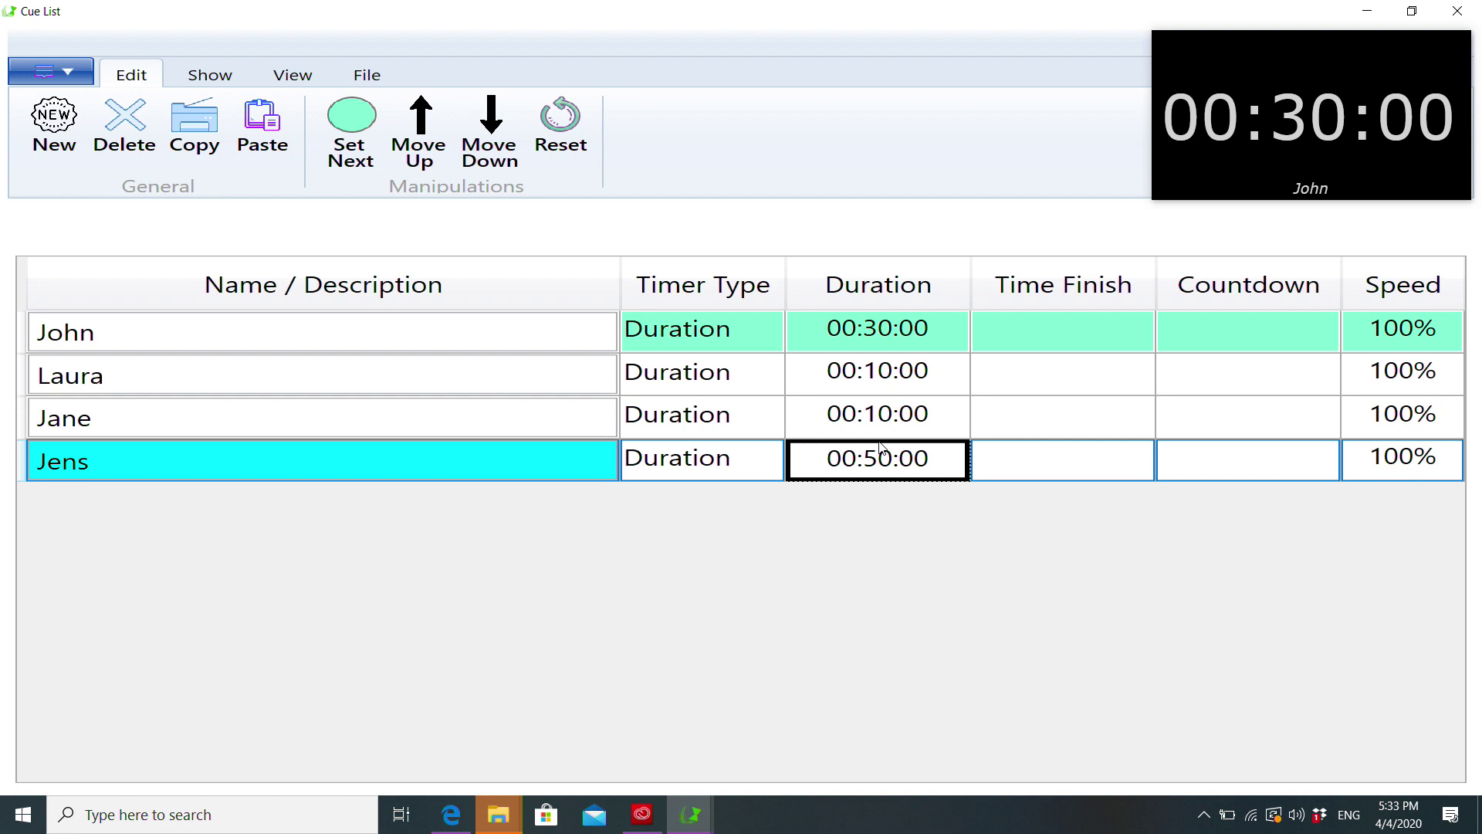
Rename the fourth cue to a shorter person's first name
{"action": "left_click", "coordinate": [437, 464]}
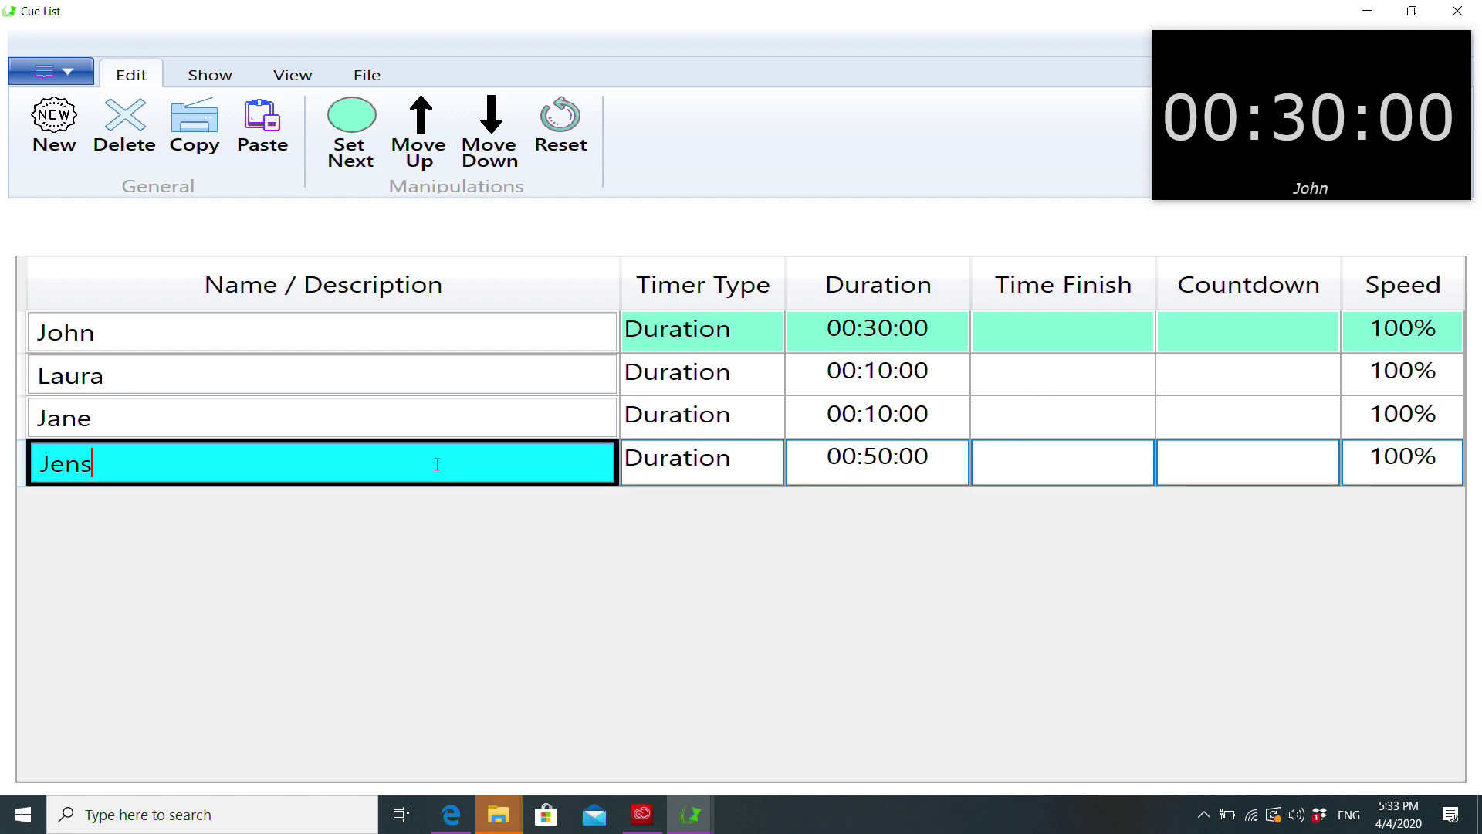
{"action": "key", "text": "BackSpace"}
{"action": "key", "text": "BackSpace"}
{"action": "key", "text": "BackSpace"}
{"action": "key", "text": "BackSpace"}
{"action": "type", "text": "Jan"}
{"action": "key", "text": "Return"}
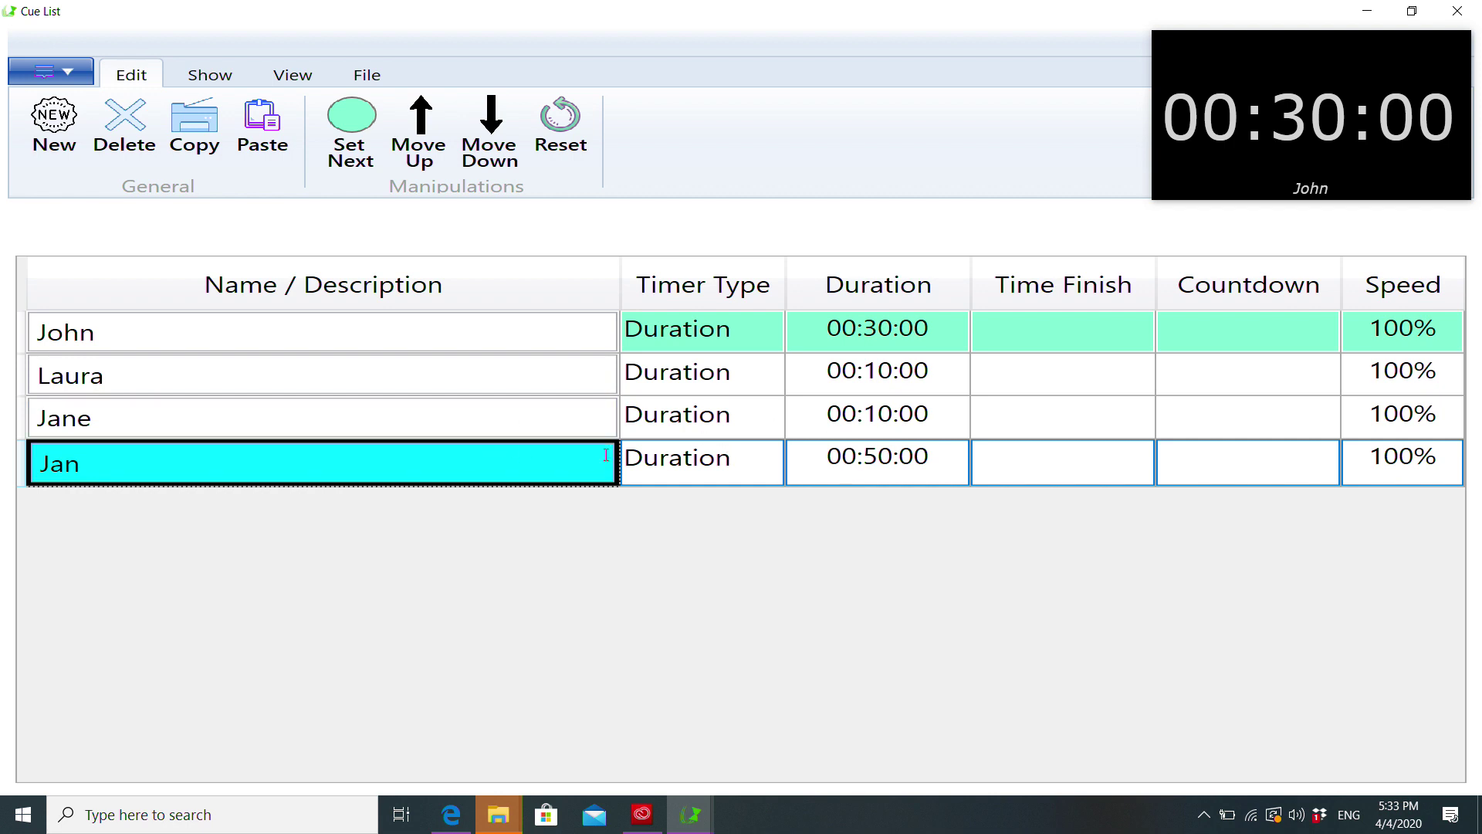
{"action": "left_click", "coordinate": [557, 460]}
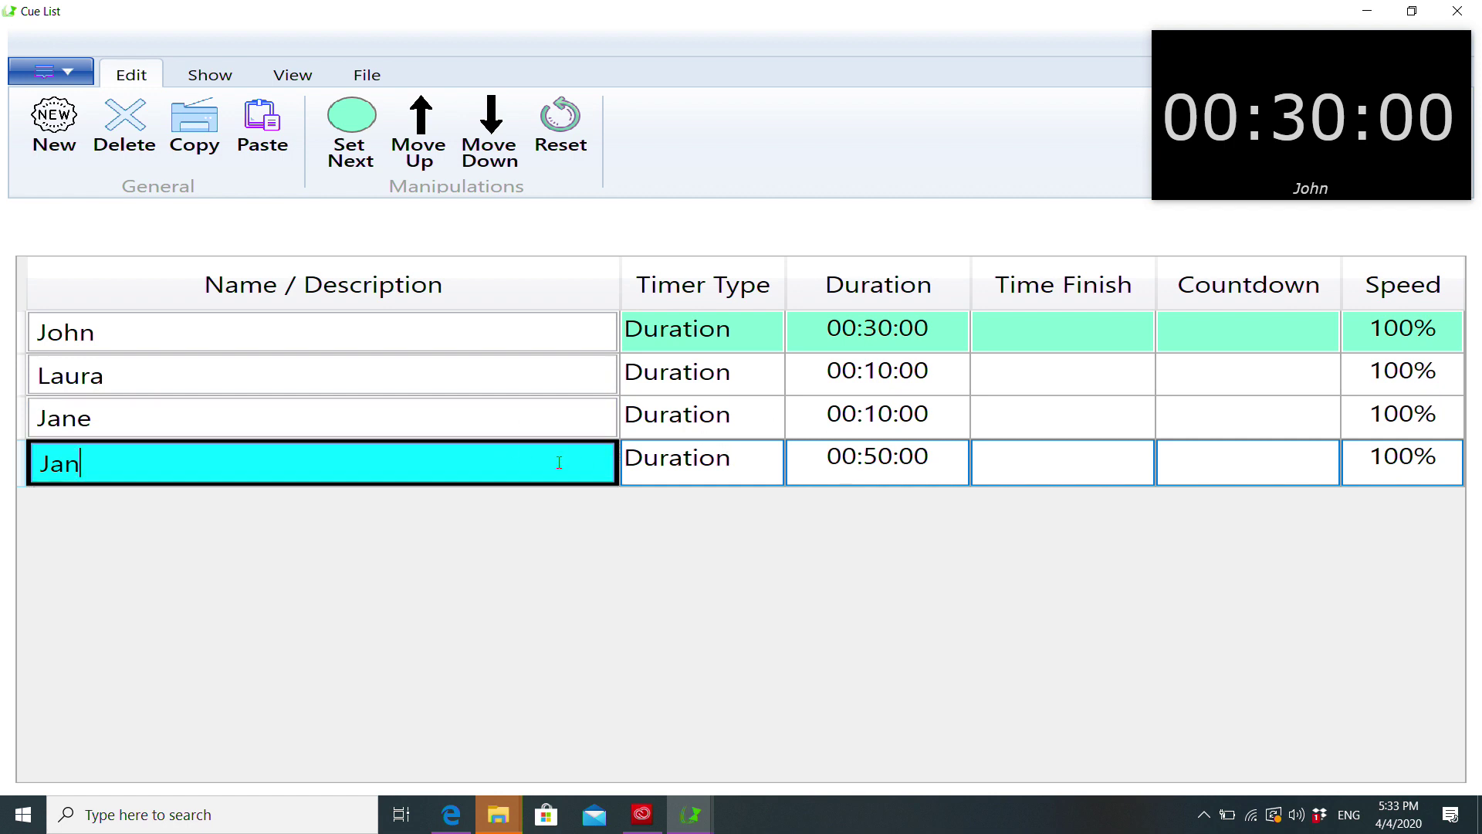
{"action": "left_click", "coordinate": [669, 461]}
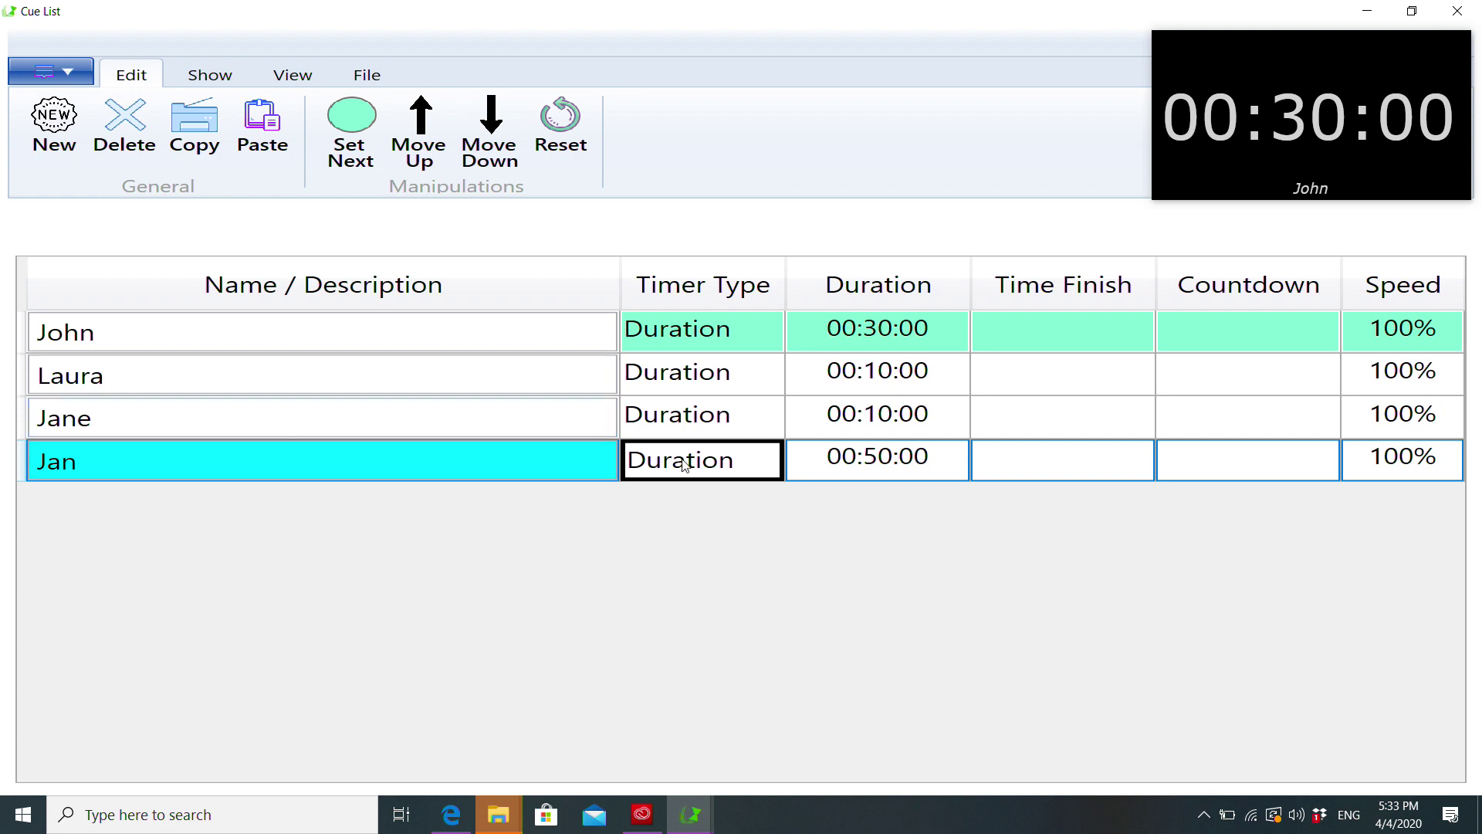
{"action": "left_click", "coordinate": [547, 466]}
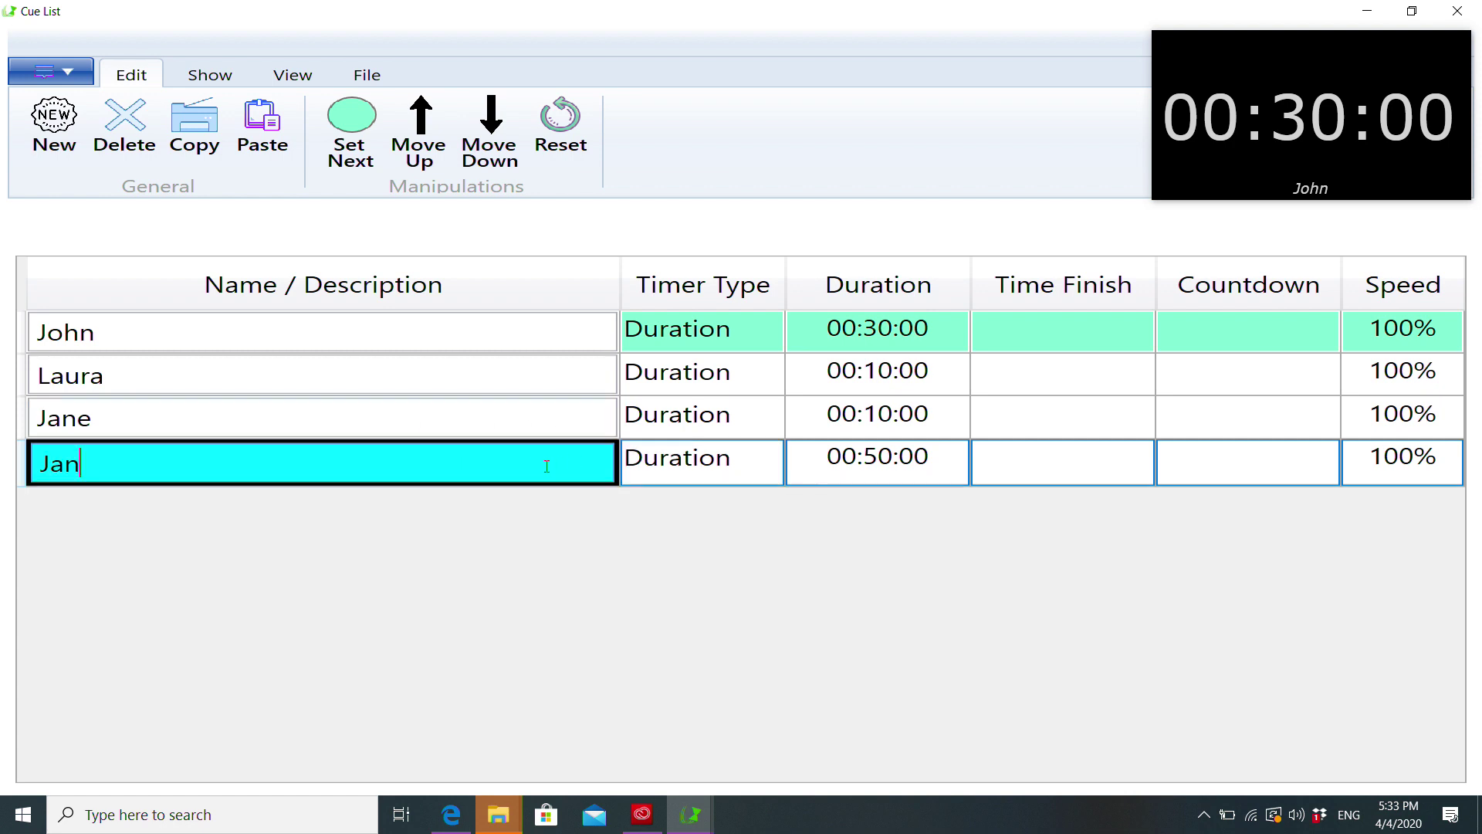
{"action": "left_click", "coordinate": [1144, 470]}
{"action": "left_click", "coordinate": [1352, 462]}
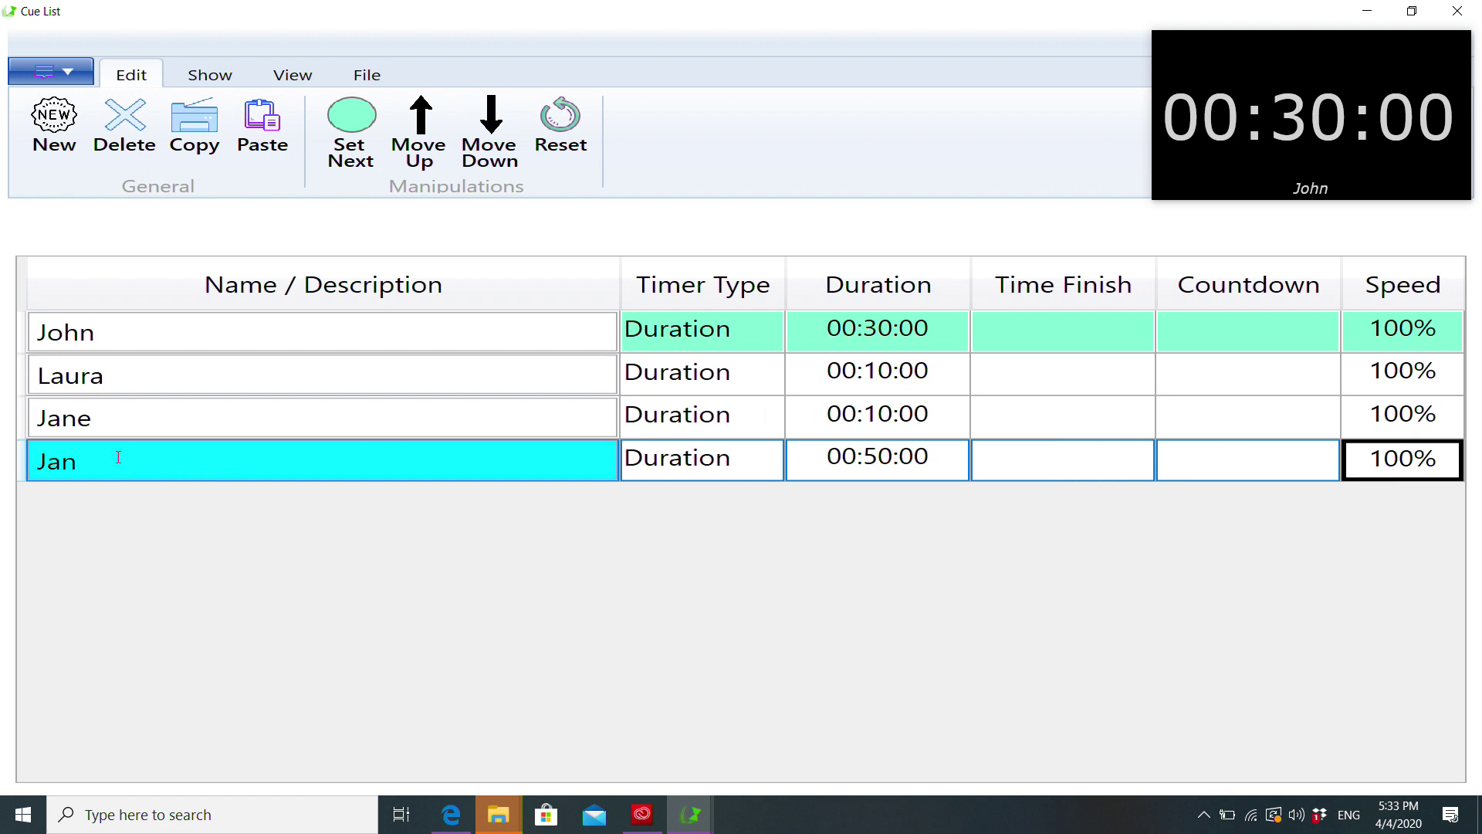
Reorder the cues with Move Up/Down to 00:10:00, 00:30:00, 00:10:00, 00:50:00
{"action": "left_click", "coordinate": [429, 127]}
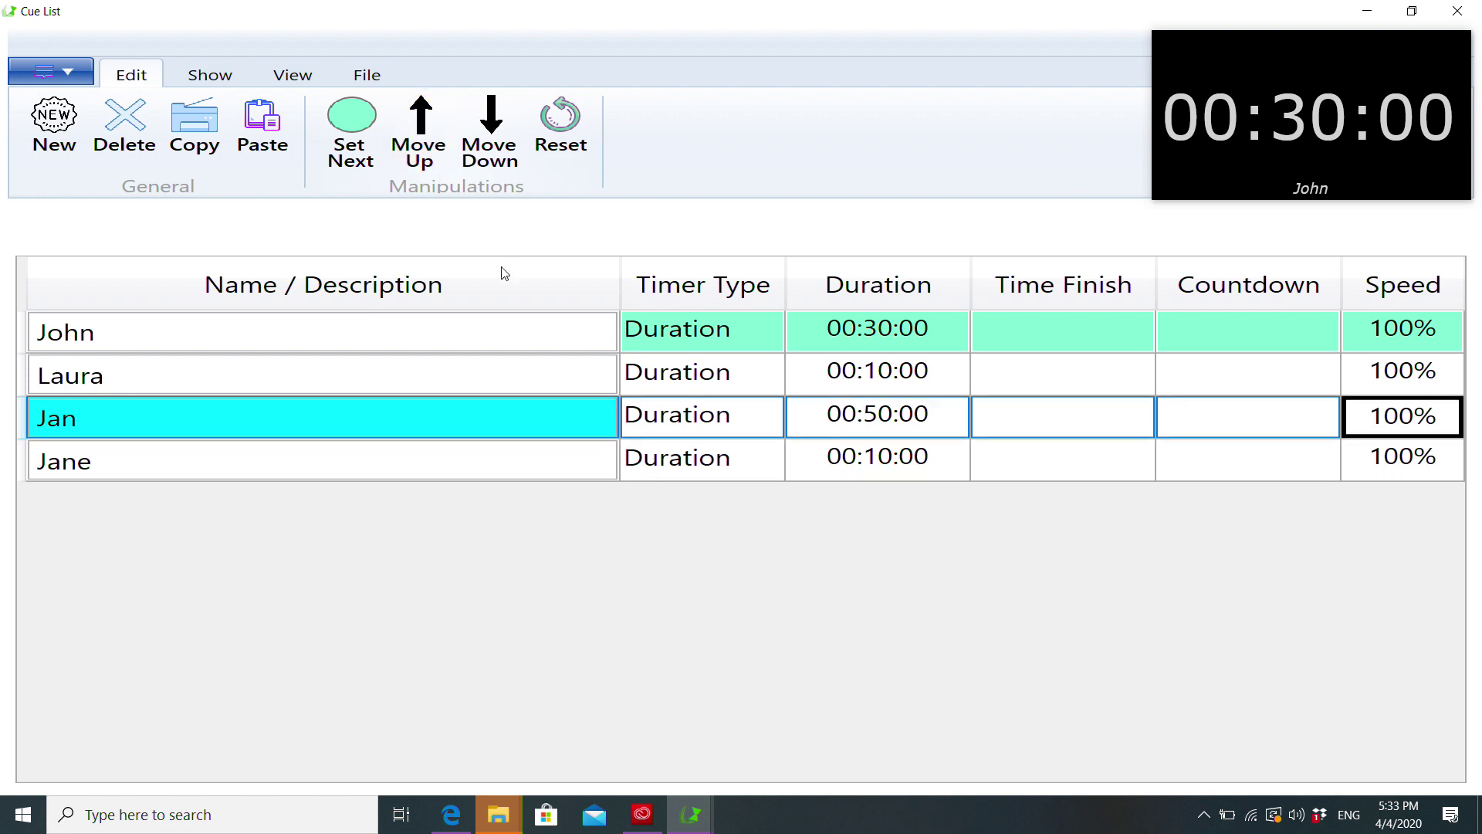
{"action": "left_click", "coordinate": [676, 374], "text": "shift"}
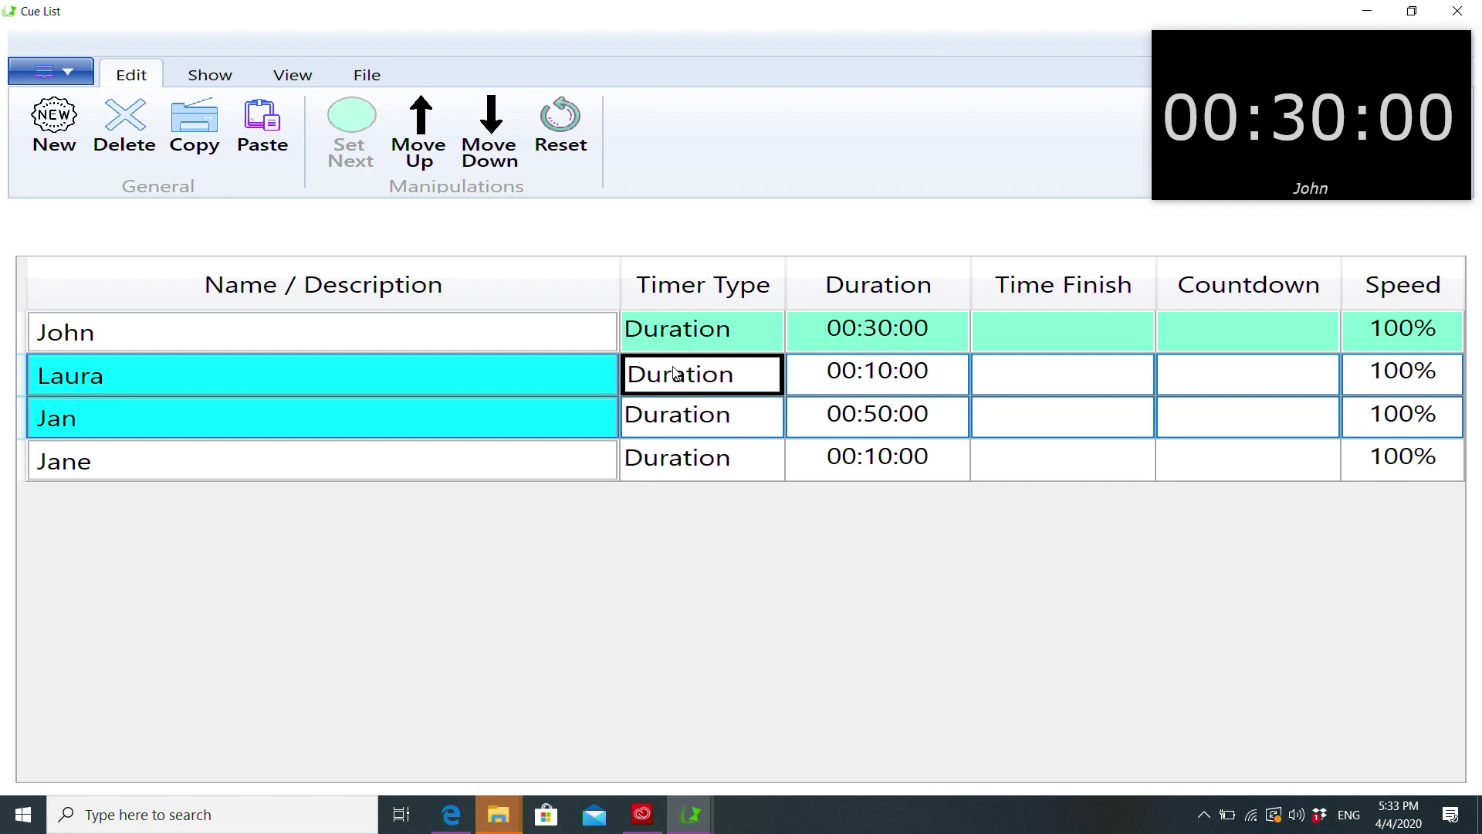
{"action": "left_click", "coordinate": [491, 130]}
{"action": "left_click", "coordinate": [699, 386]}
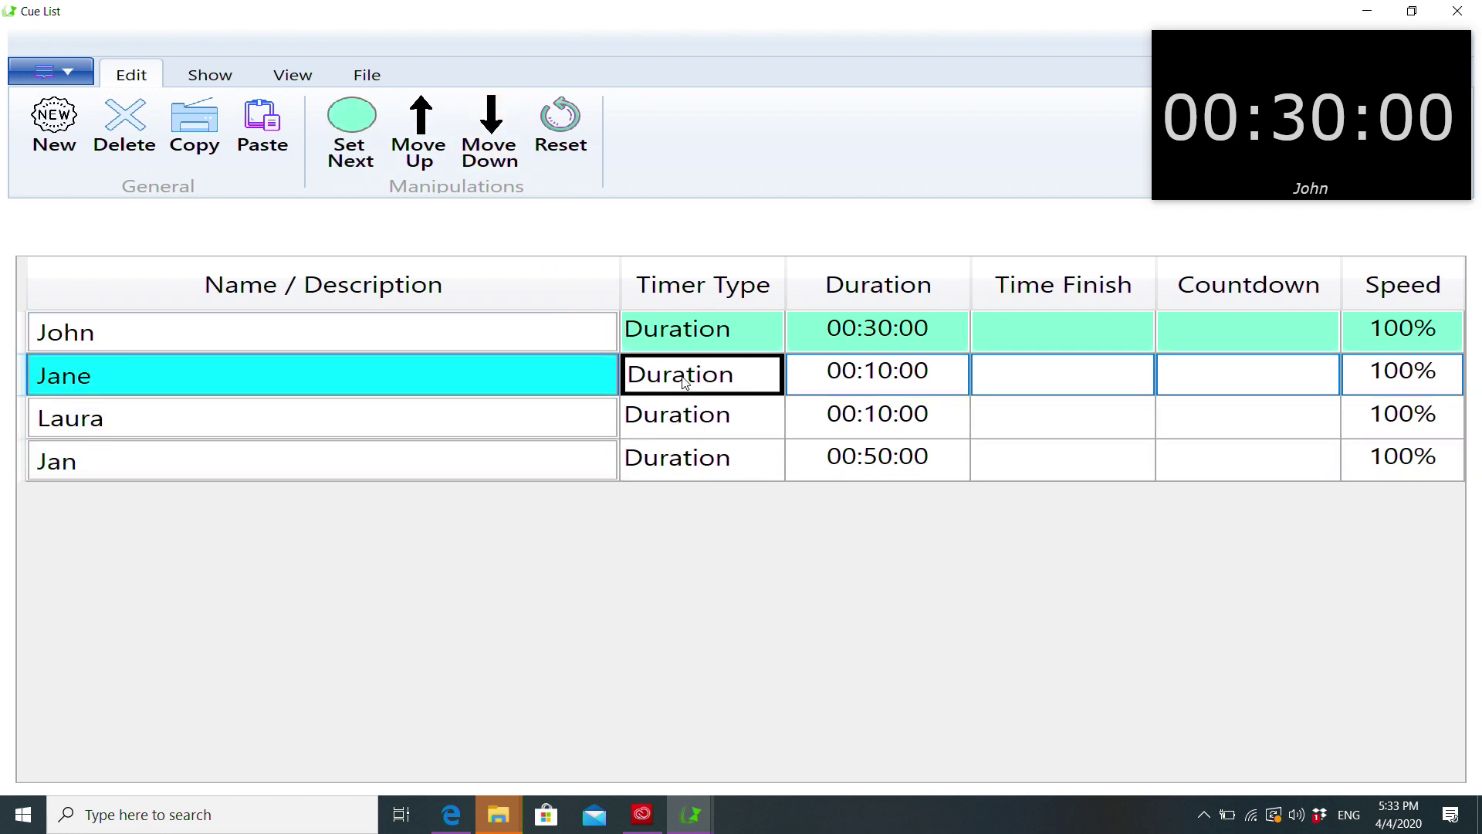
{"action": "left_click", "coordinate": [421, 131]}
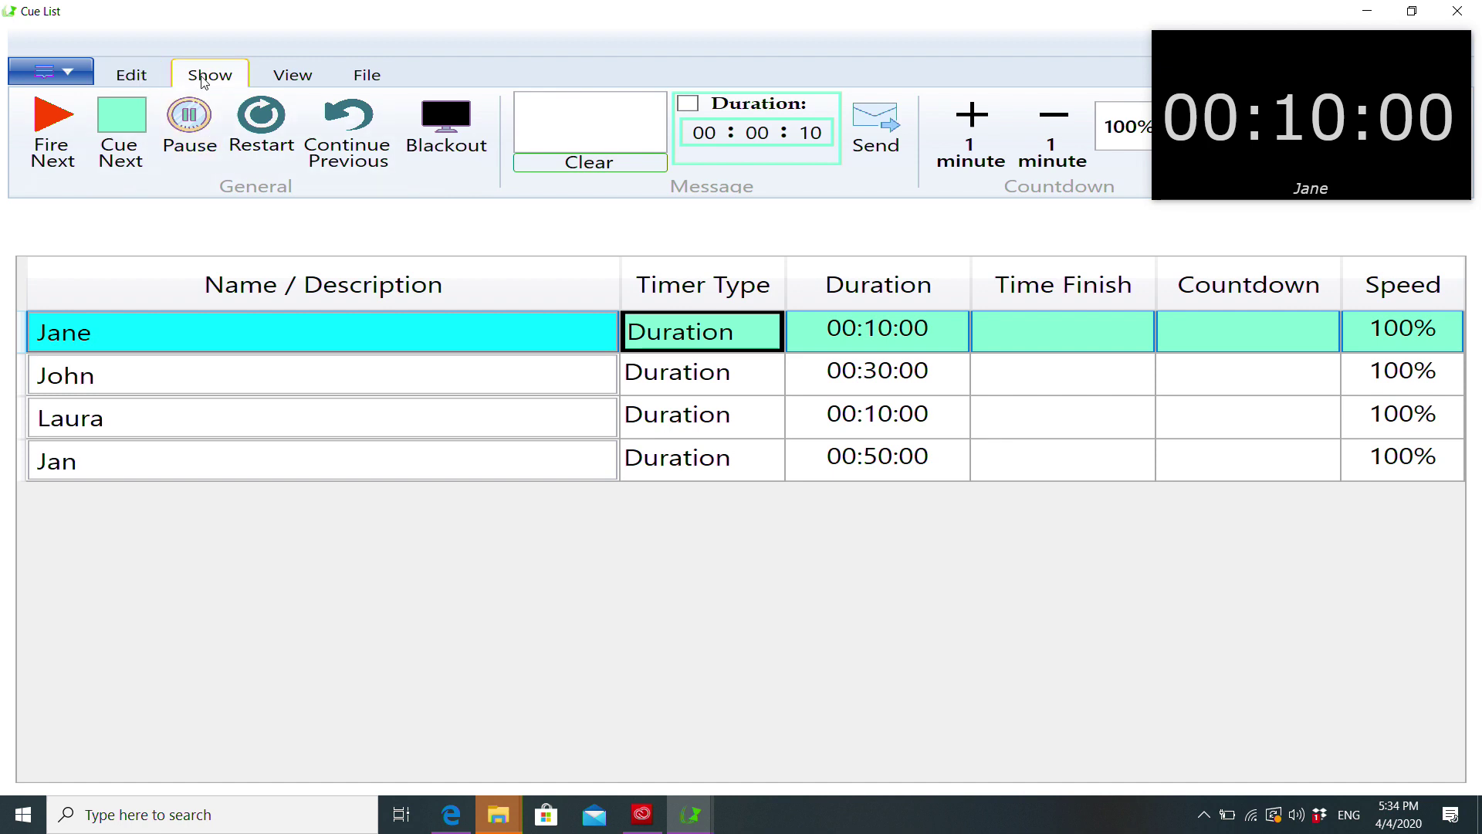
Start the first 10-minute cue and load the 30-minute cue onto the display
{"action": "left_click", "coordinate": [61, 127]}
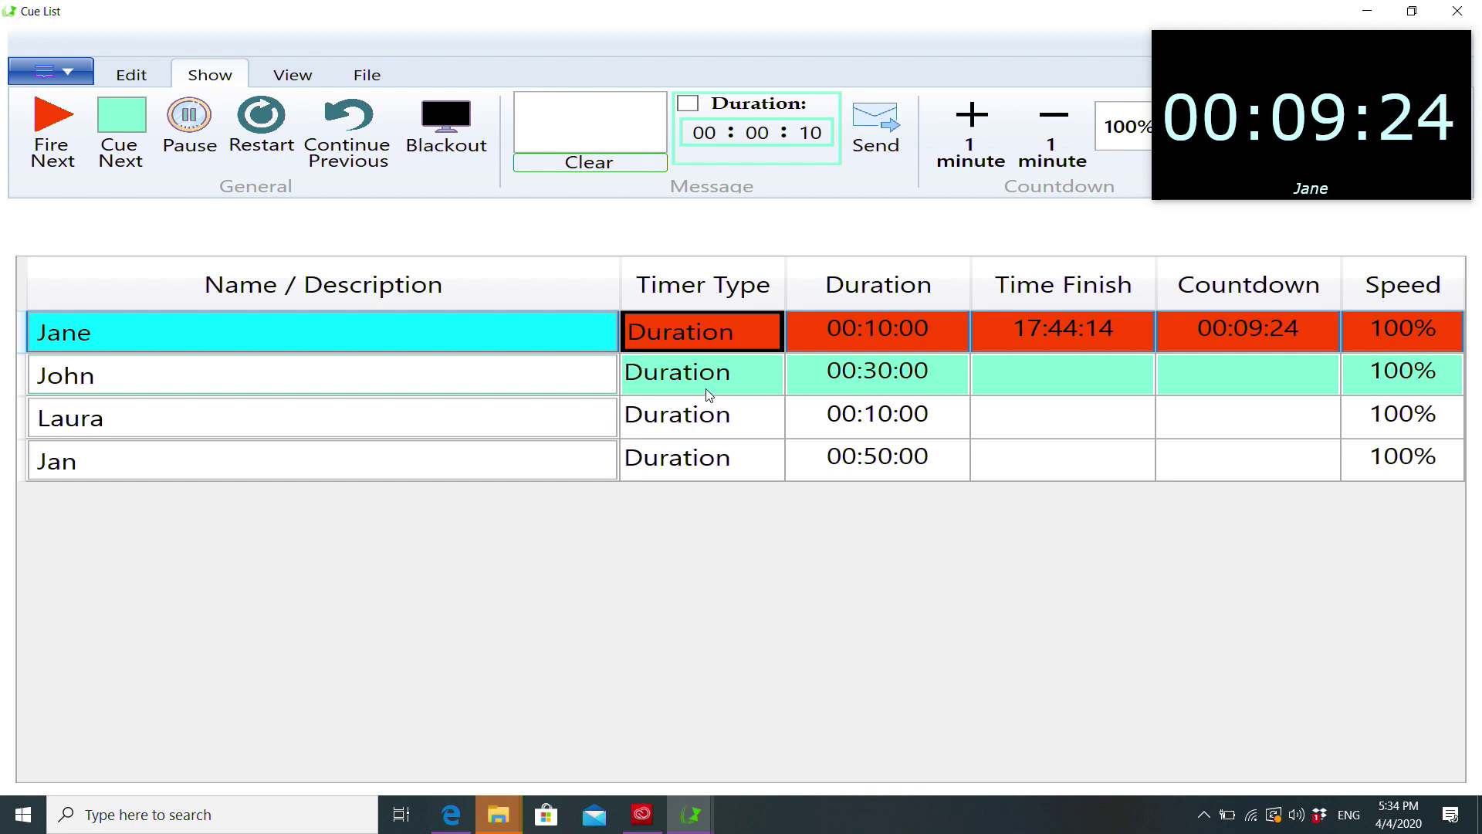
{"action": "left_click", "coordinate": [119, 121]}
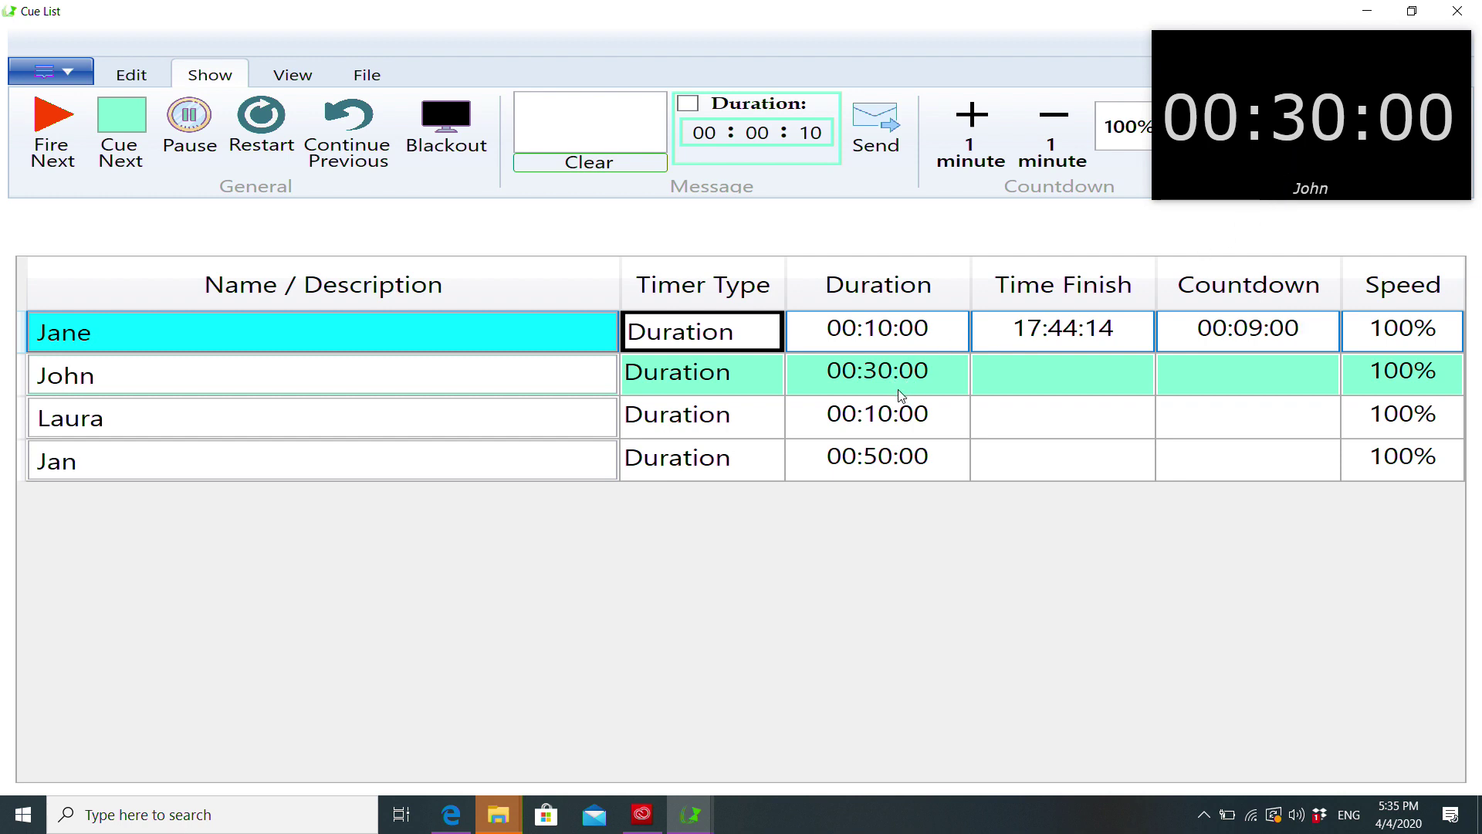
Fire through all cues back to the first, cue the 30-minute one, then continue the first
{"action": "left_click", "coordinate": [48, 132]}
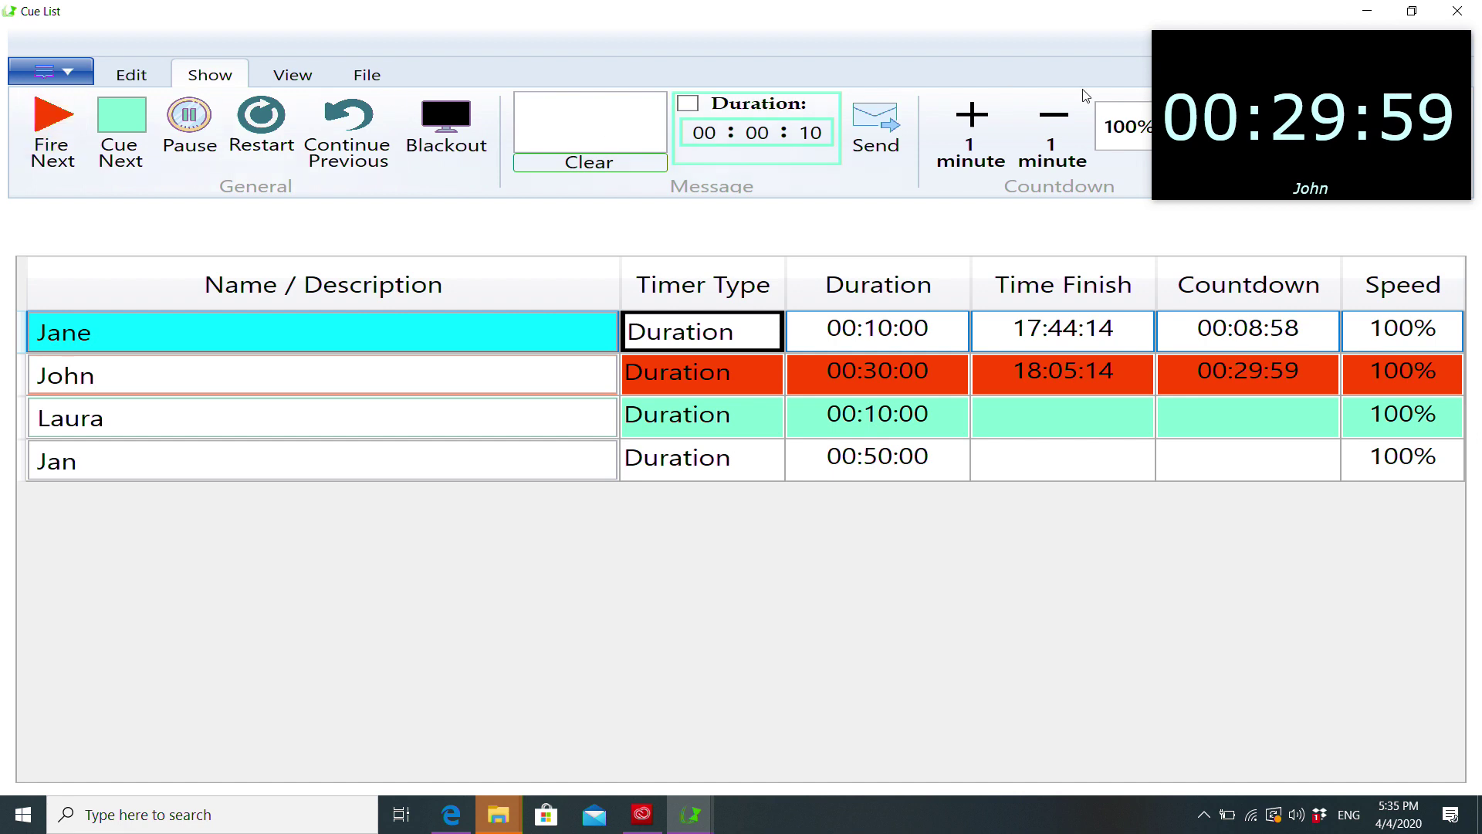
{"action": "left_click", "coordinate": [56, 142]}
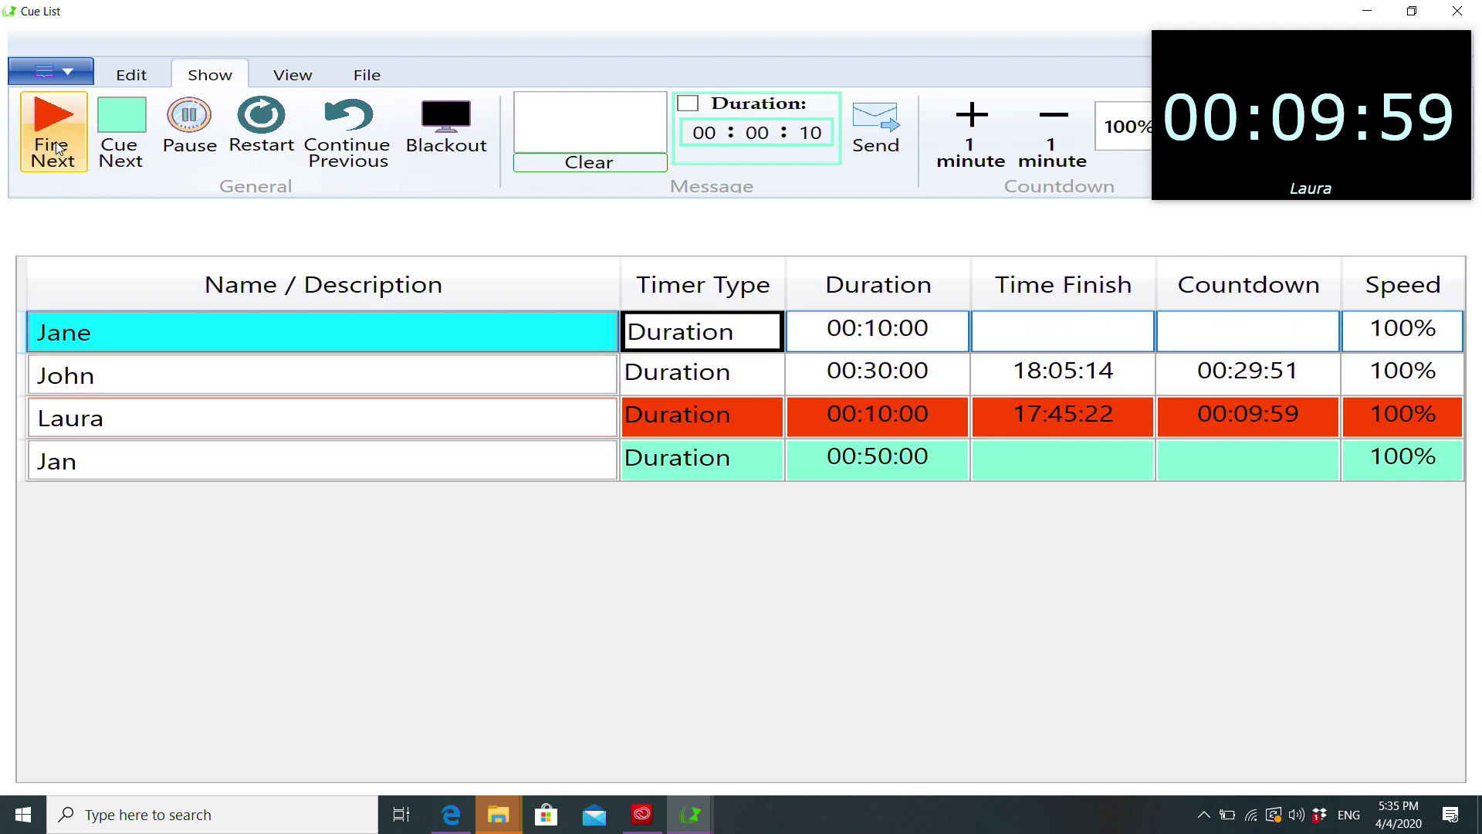
{"action": "left_click", "coordinate": [56, 141]}
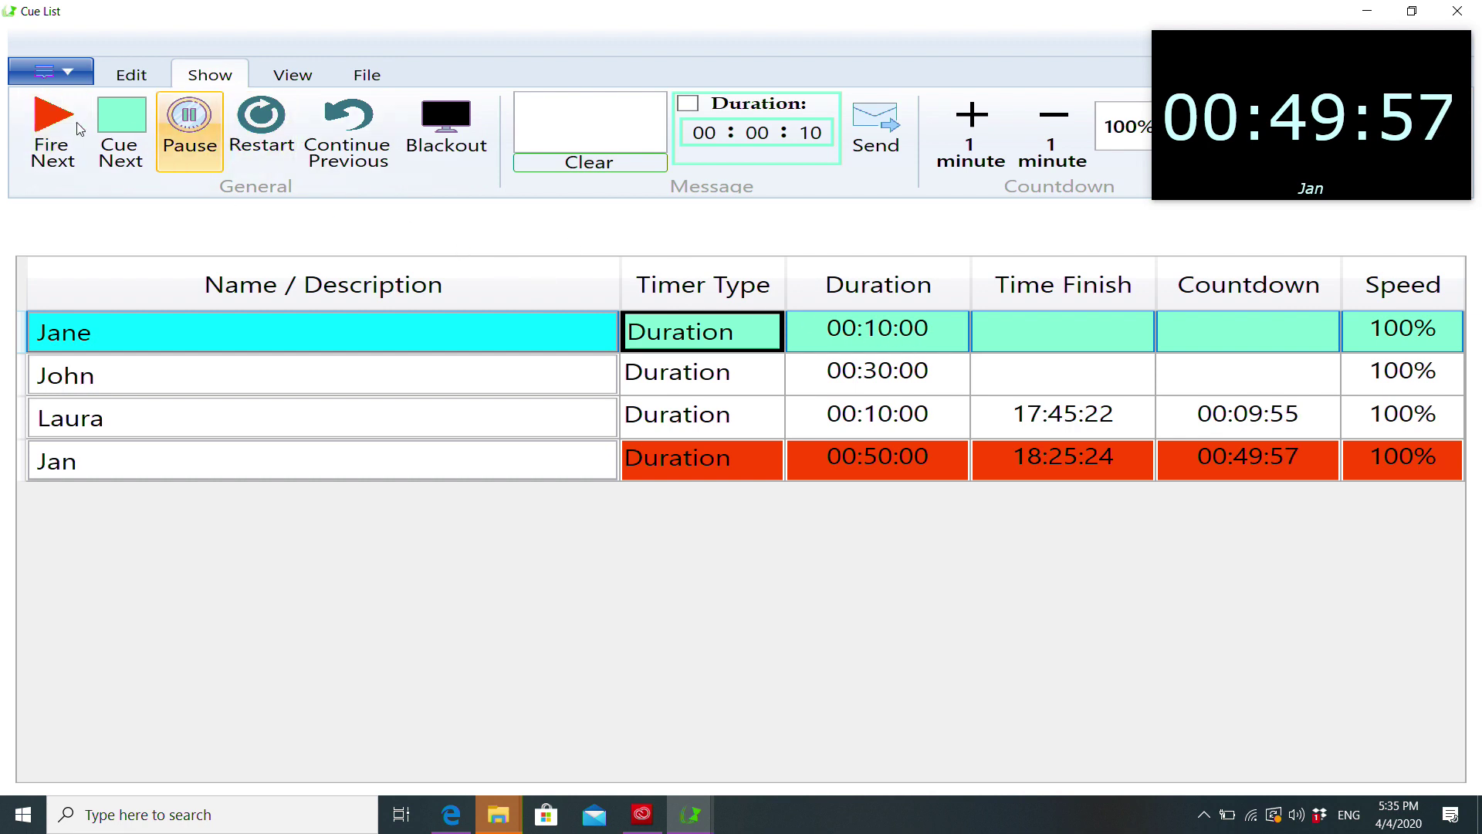
{"action": "left_click", "coordinate": [56, 127]}
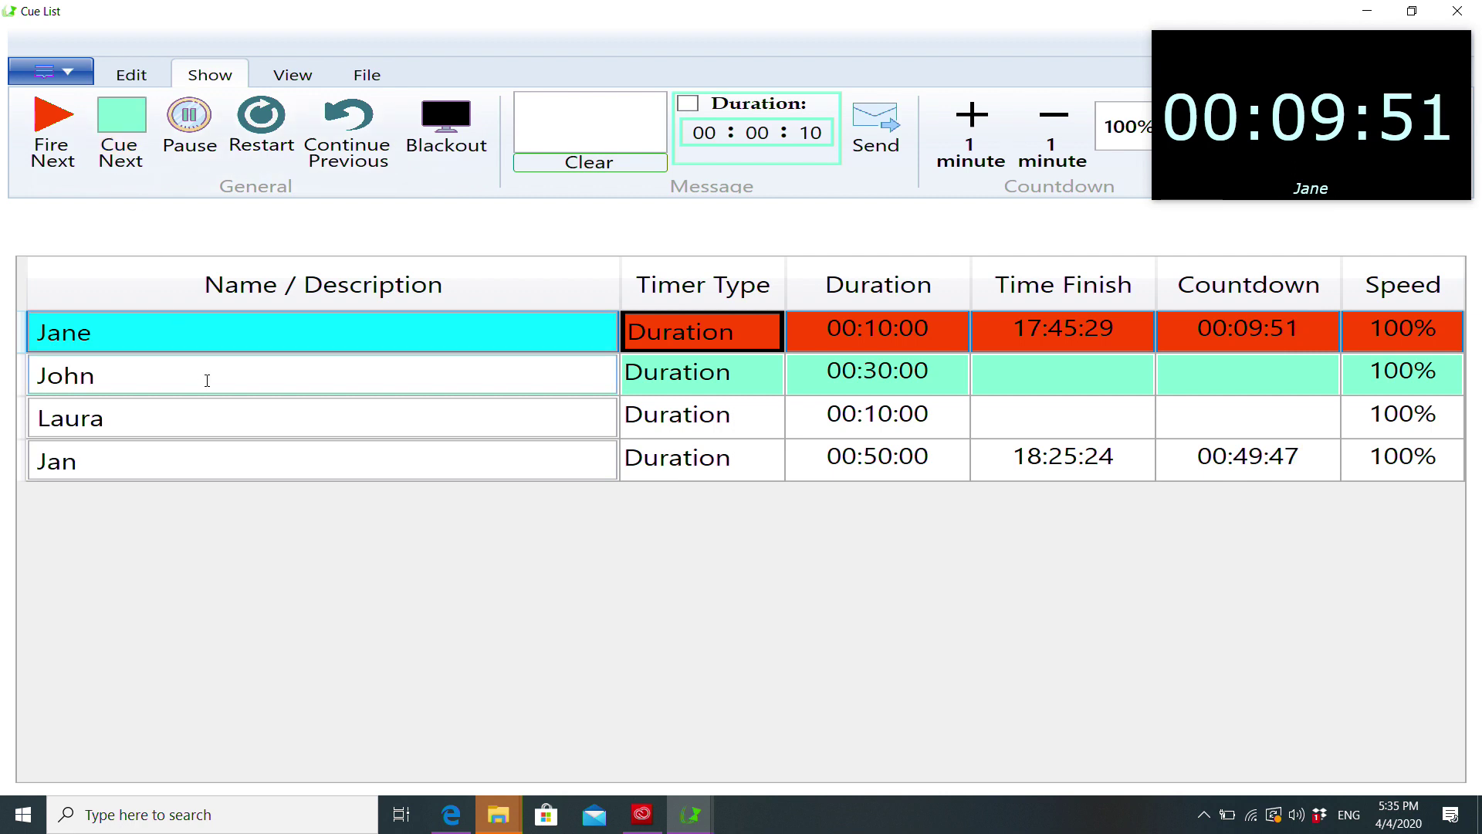
{"action": "left_click", "coordinate": [123, 132]}
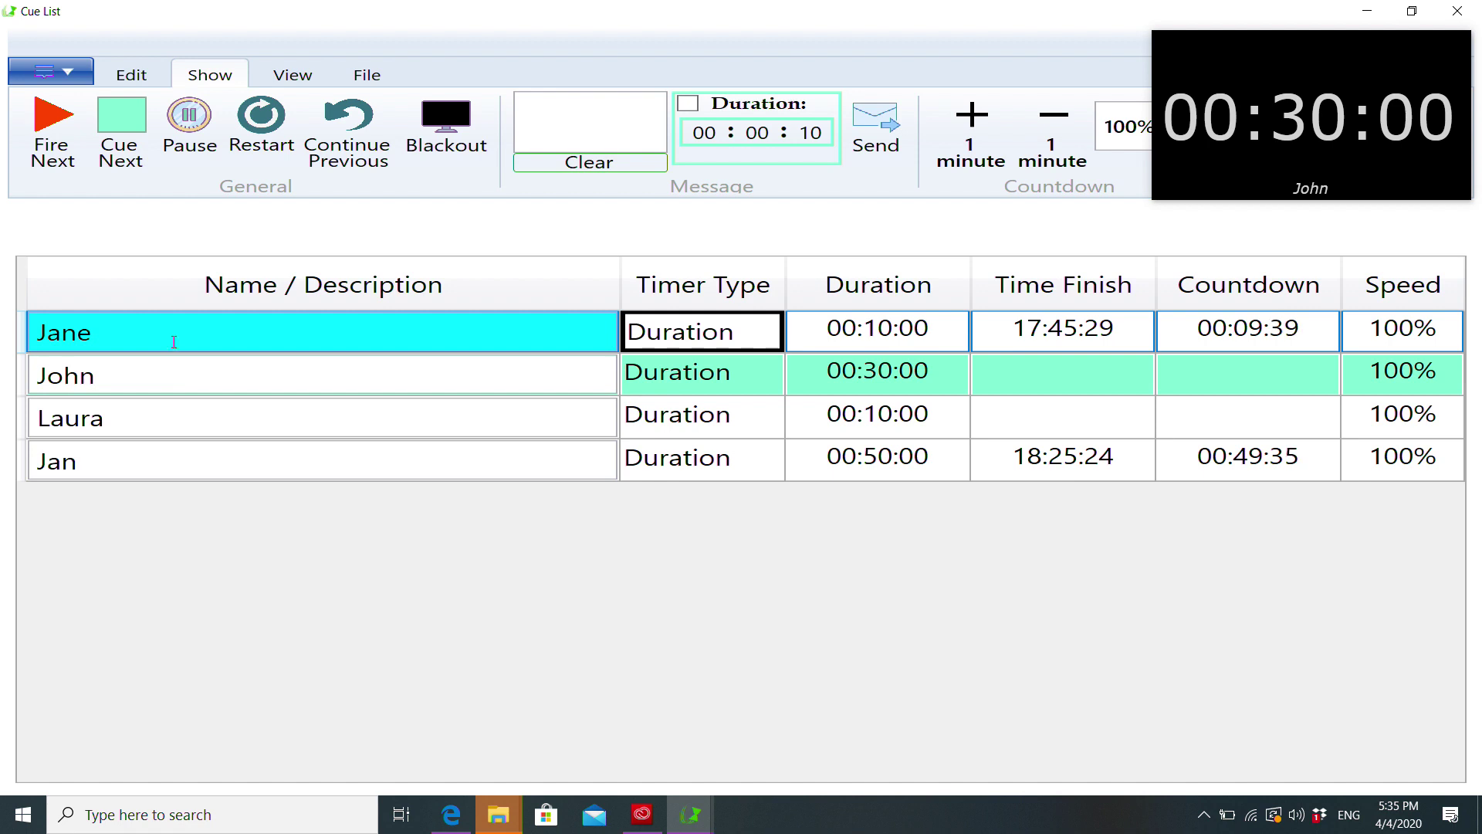
{"action": "left_click", "coordinate": [354, 119]}
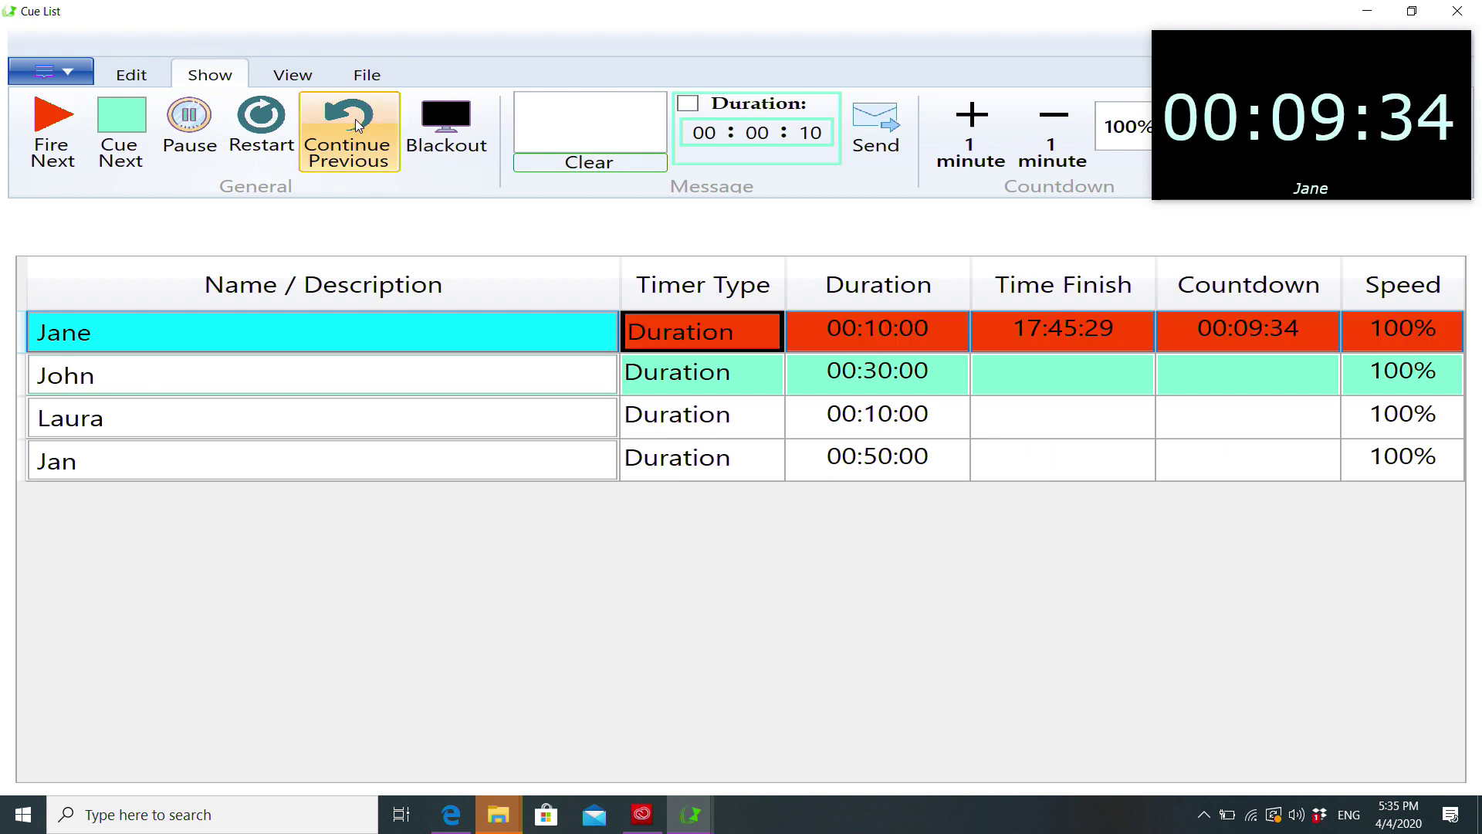
Pause and resume the countdown, restart the first cue, then black out the display
{"action": "left_click", "coordinate": [196, 137]}
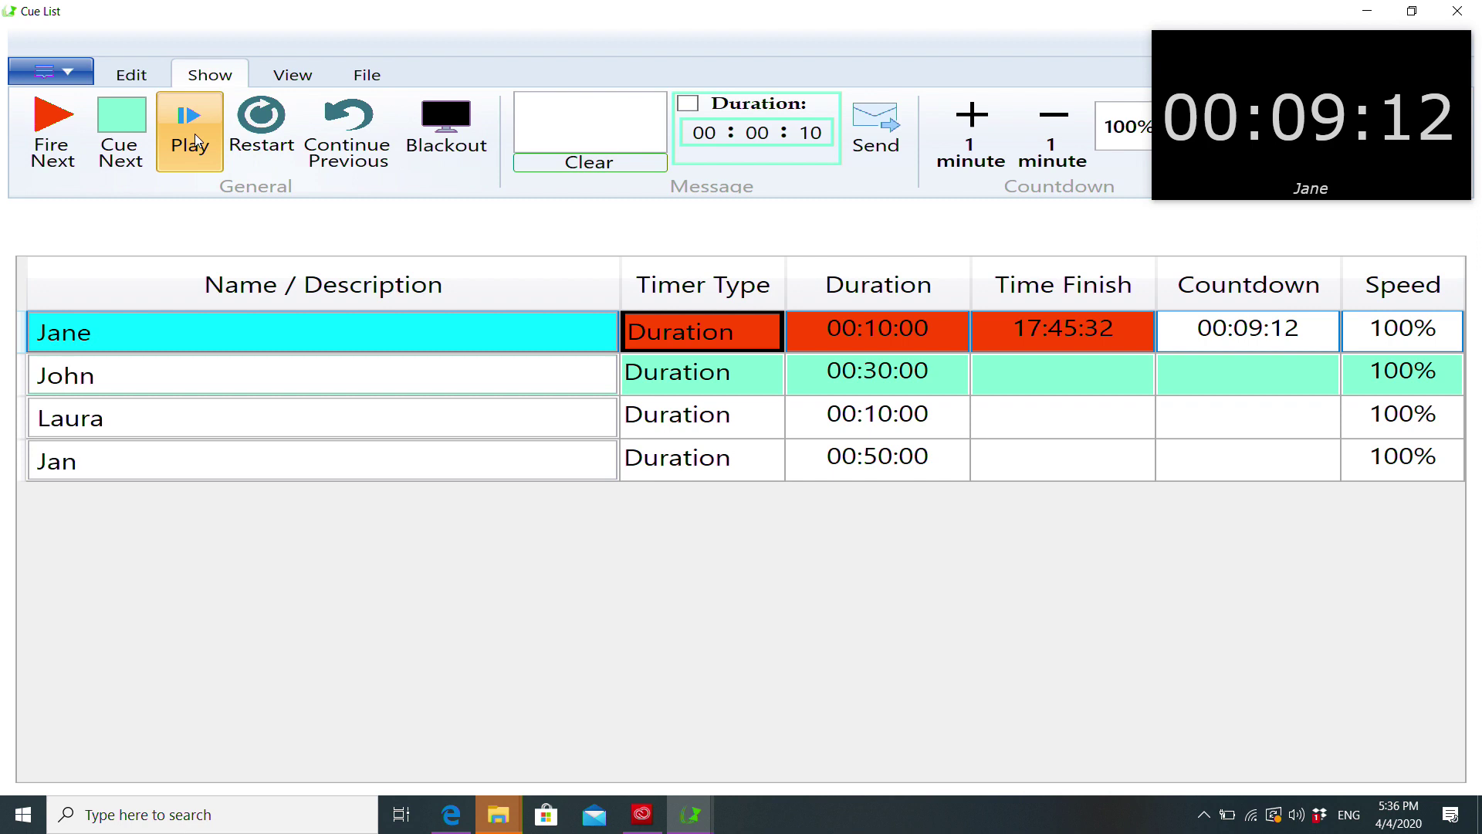
{"action": "left_click", "coordinate": [194, 138]}
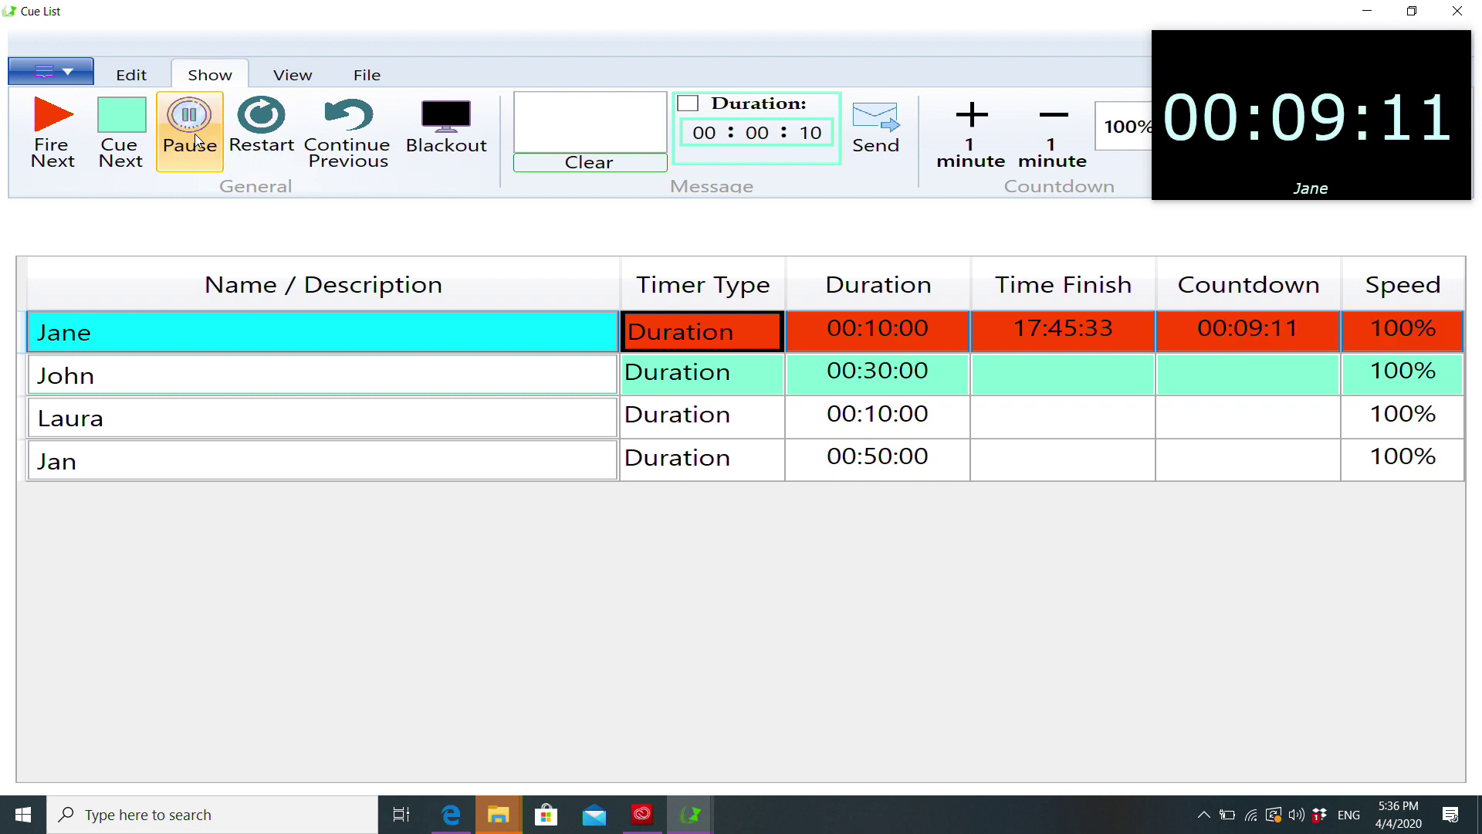
{"action": "left_click", "coordinate": [260, 137]}
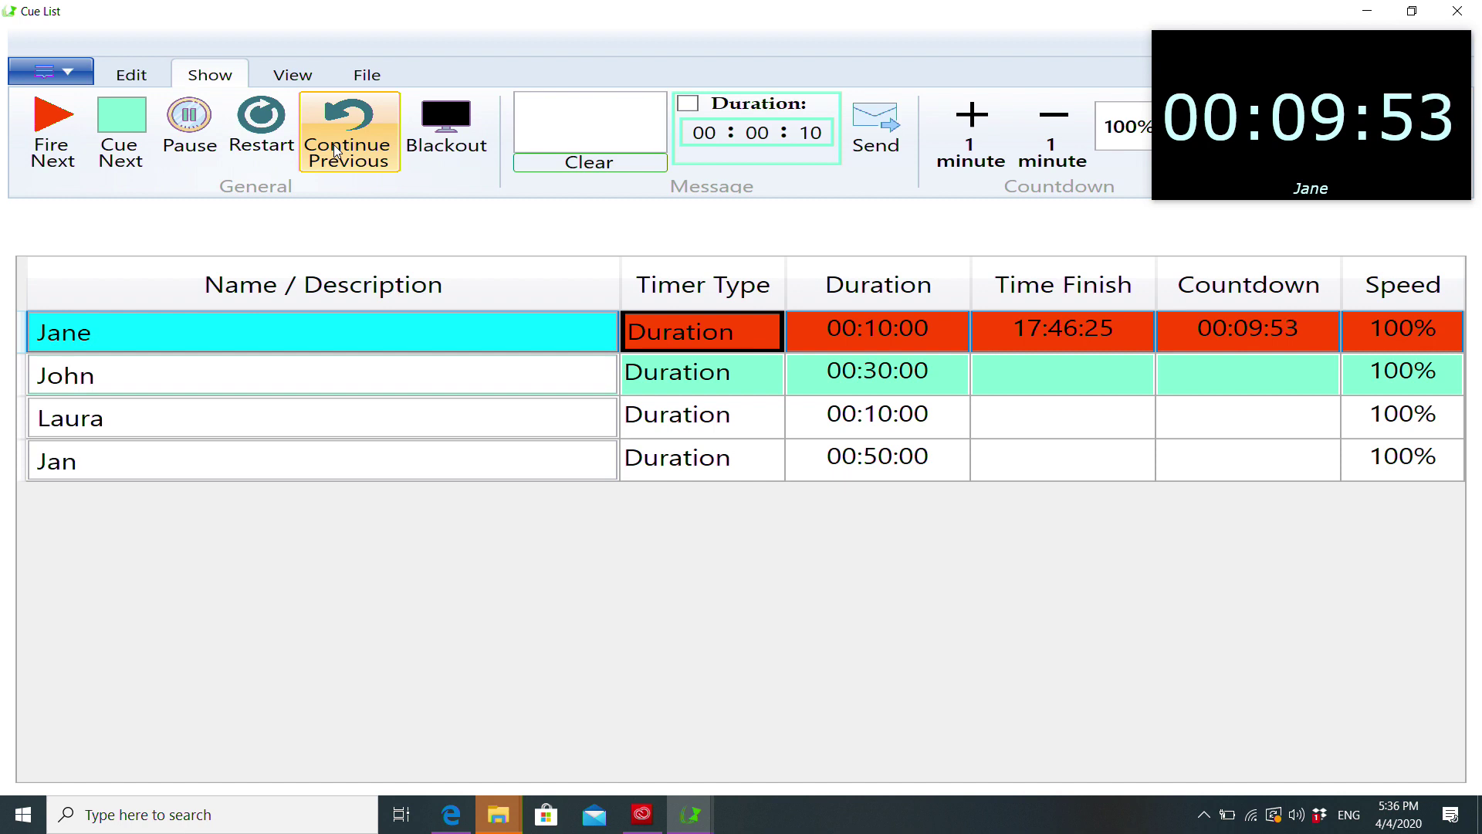
{"action": "left_click", "coordinate": [441, 149]}
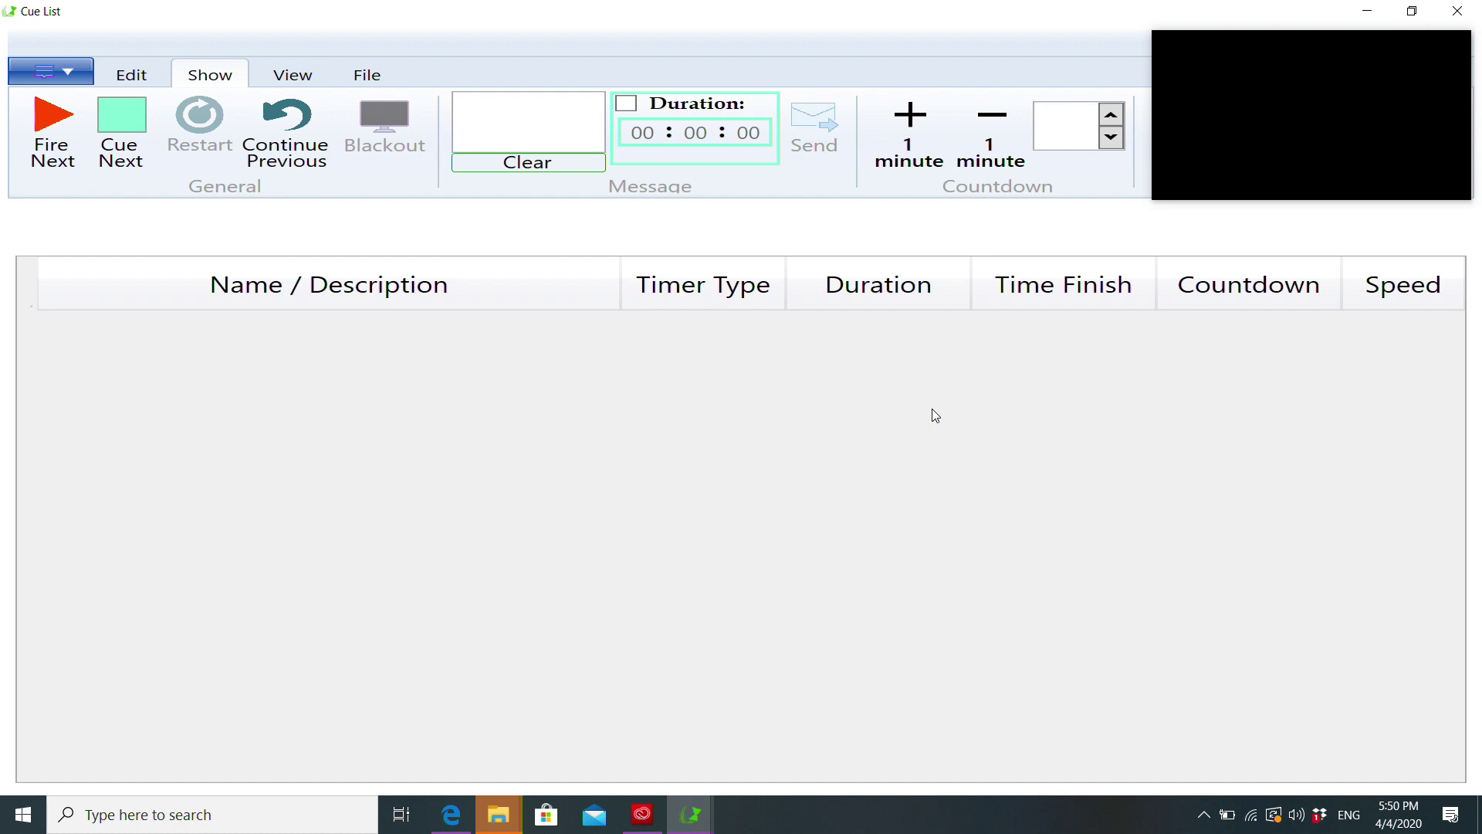
Add a 30-minute Duration cue with a person's name and start it running
{"action": "key", "text": "ctrl+n"}
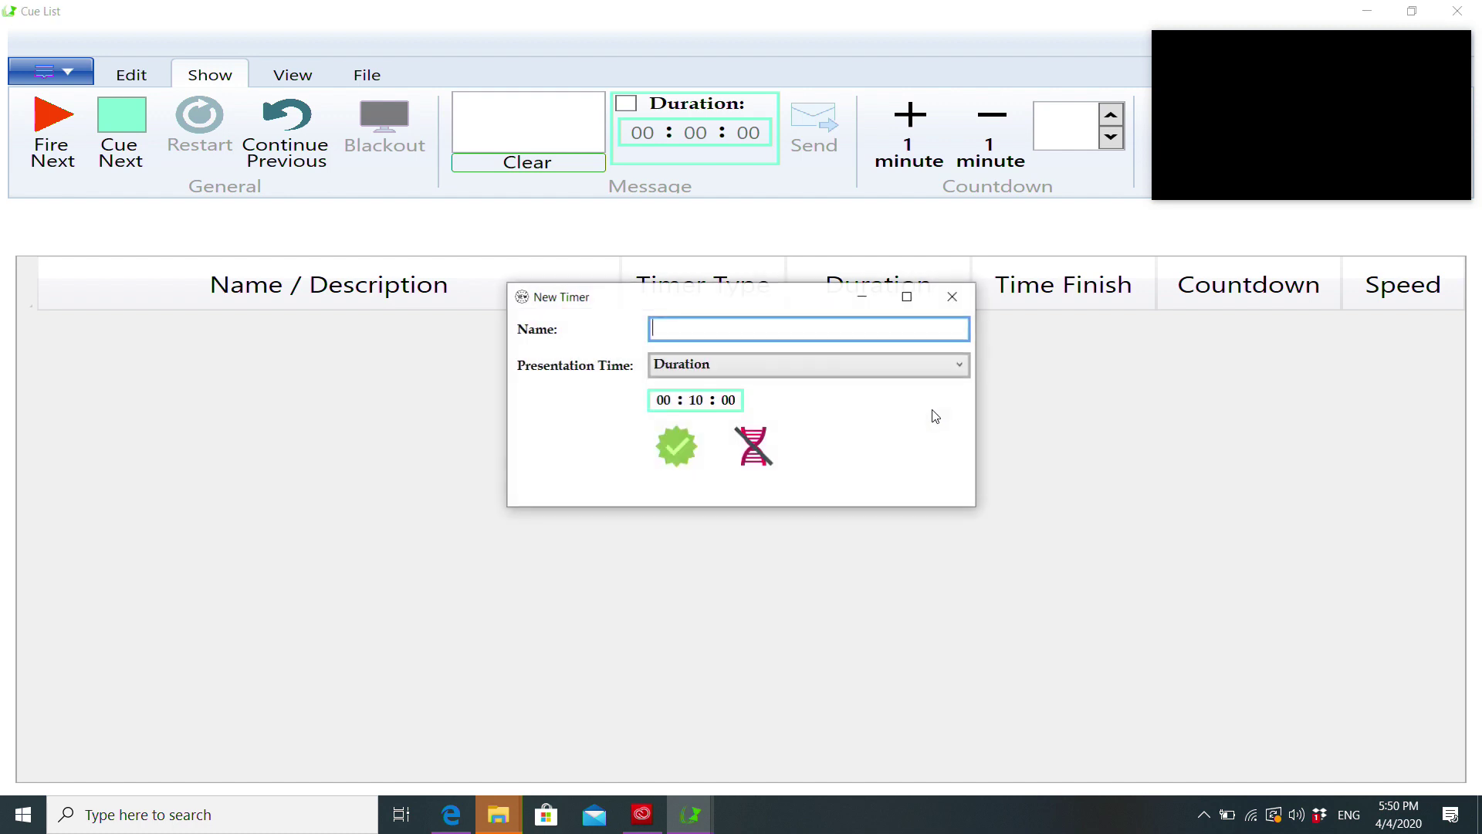
{"action": "type", "text": "John"}
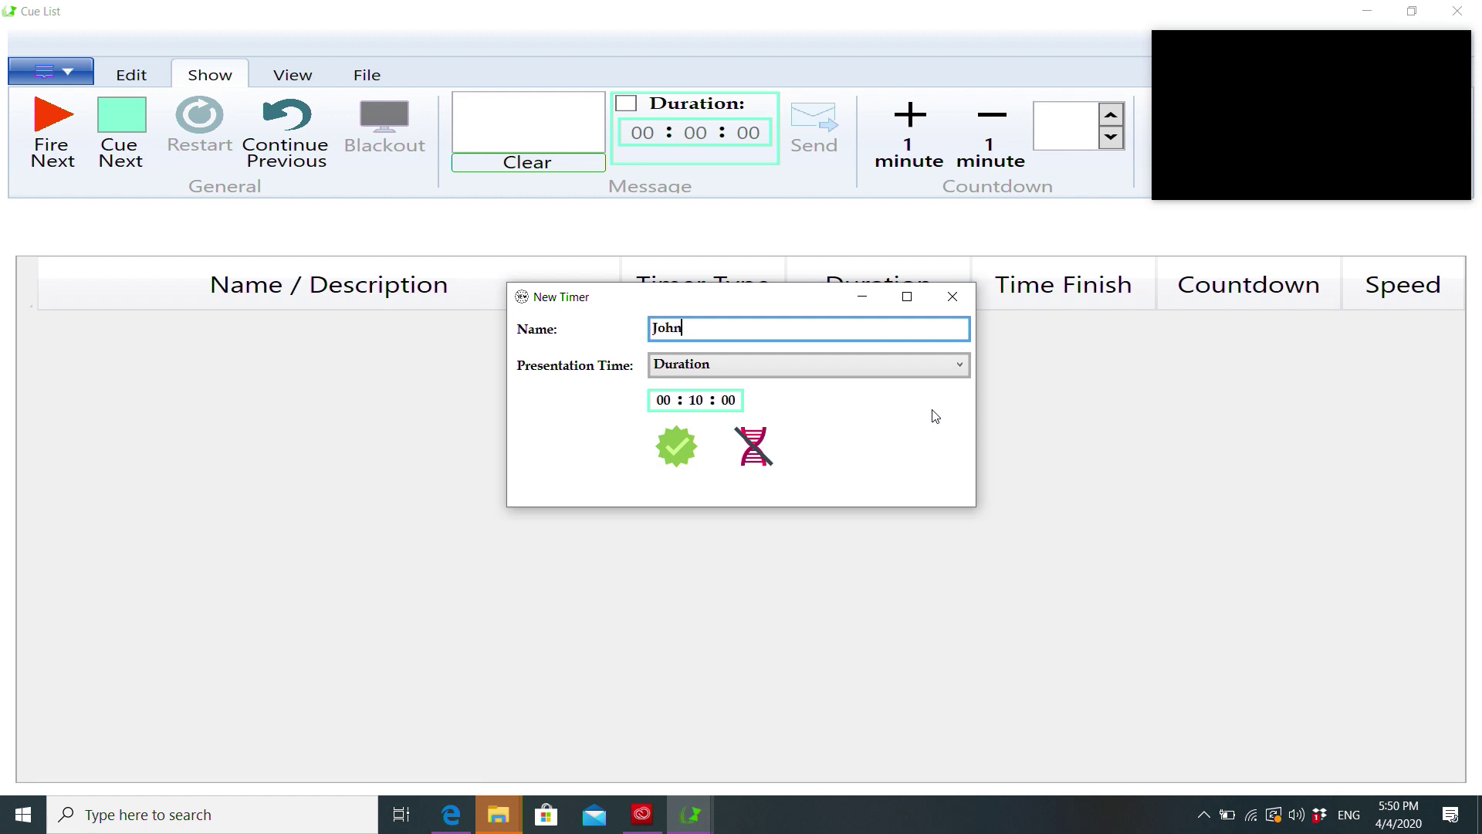
{"action": "key", "text": "Tab"}
{"action": "key", "text": "Tab"}
{"action": "key", "text": "Tab"}
{"action": "type", "text": "30"}
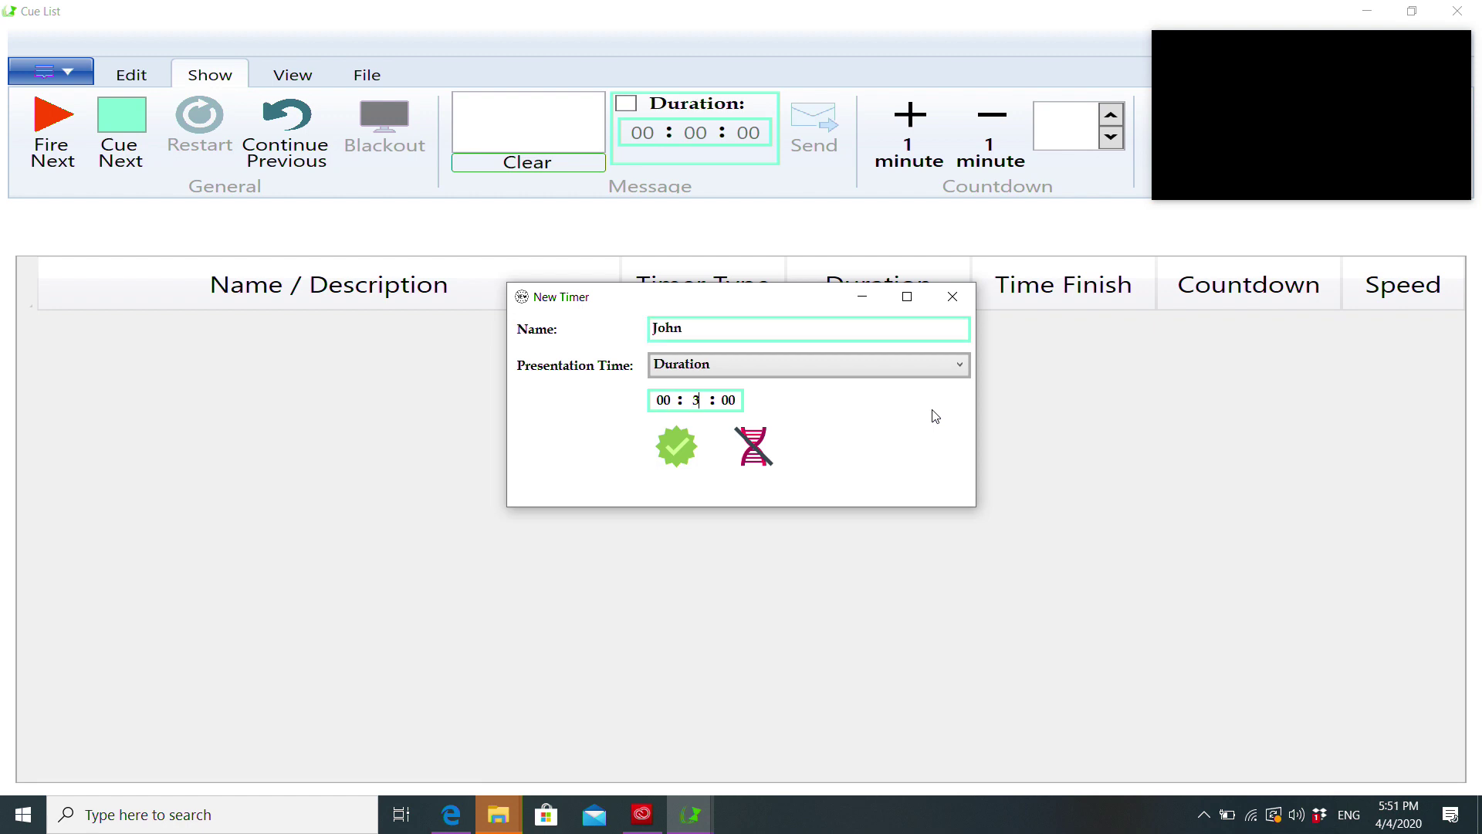
{"action": "key", "text": "Return"}
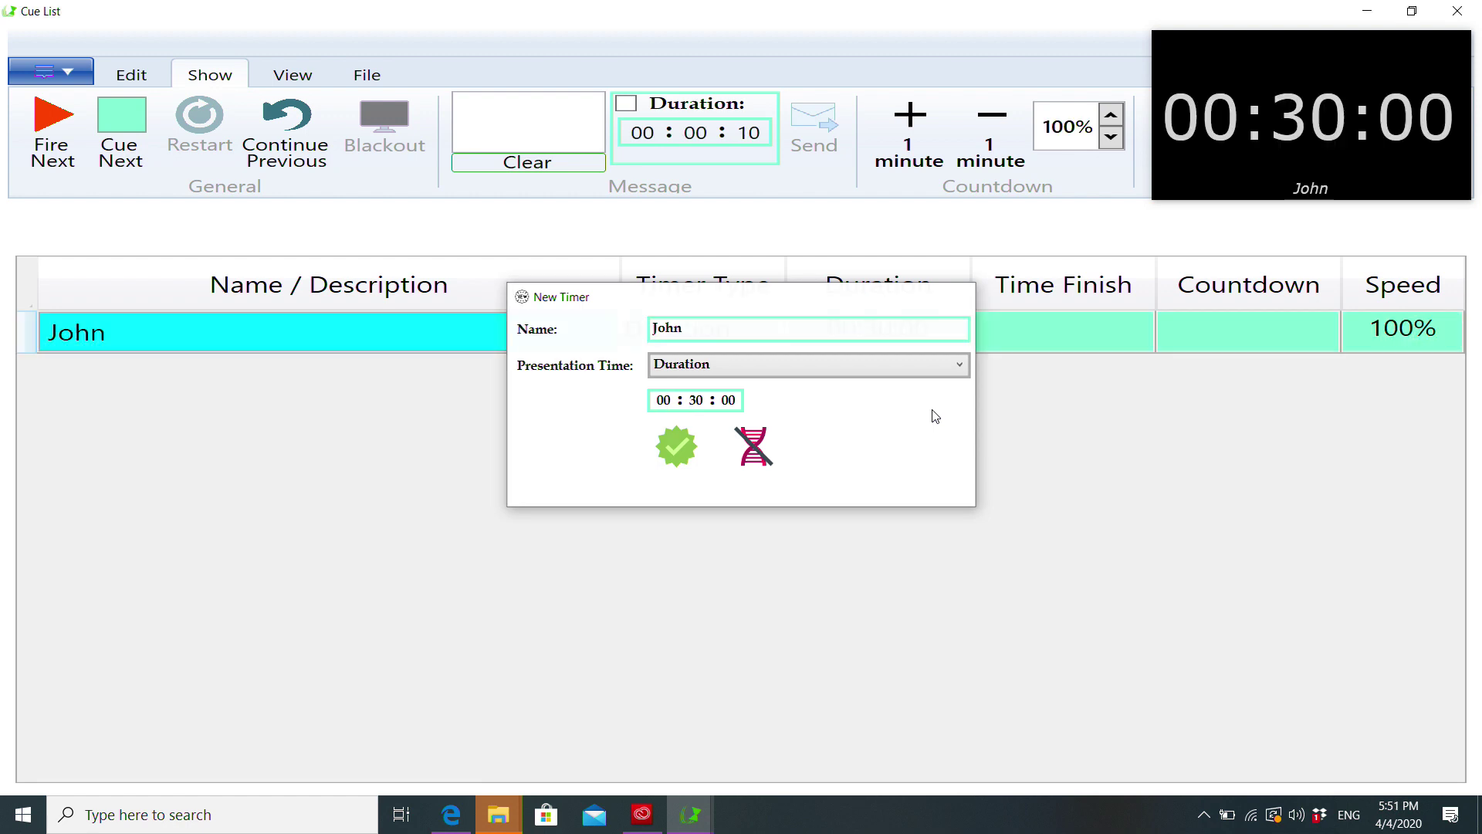
{"action": "key", "text": "space"}
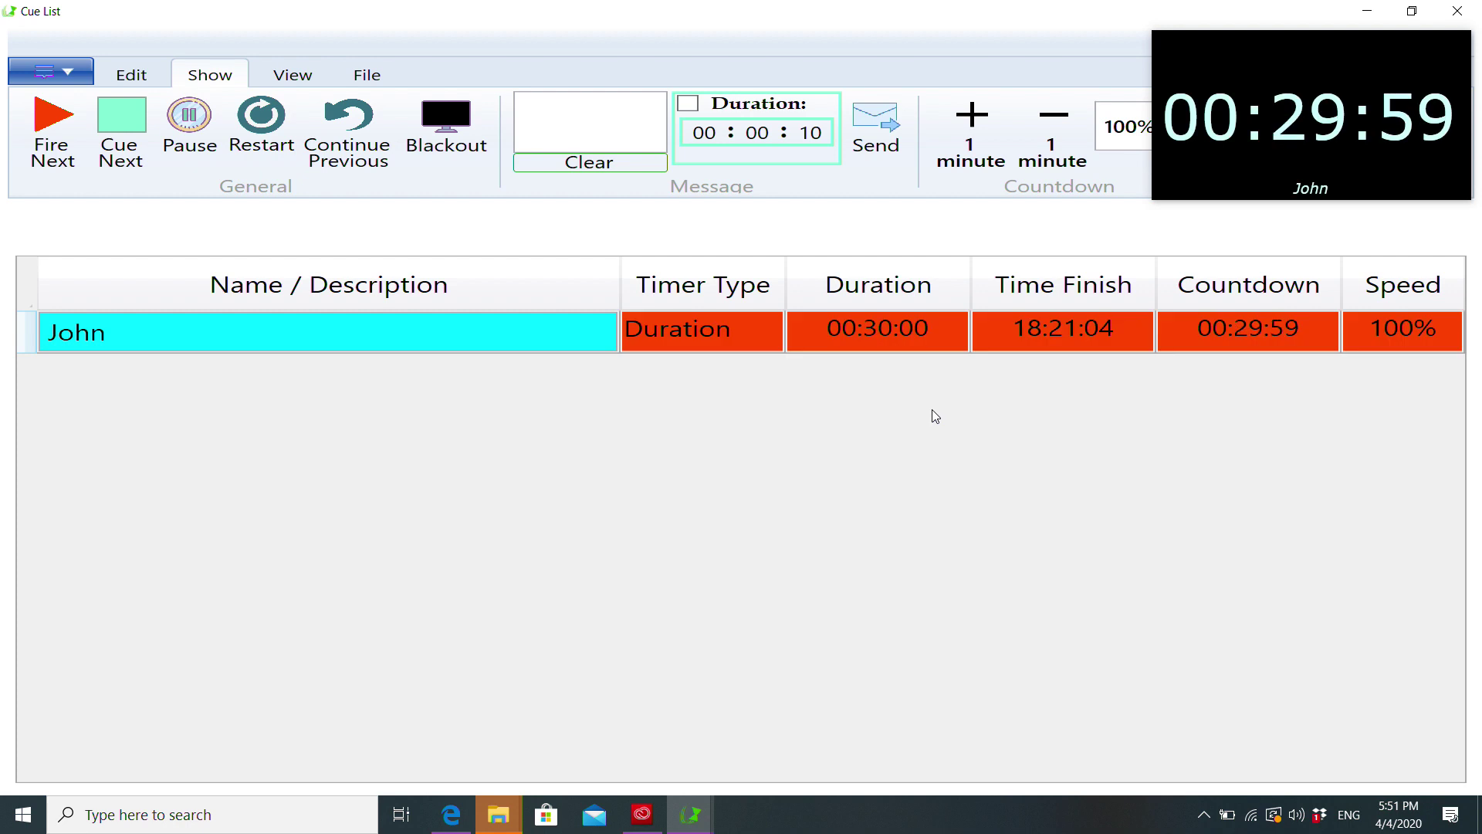
Add a 'Speaker' End Time cue finishing at 18:00:00 and start it
{"action": "key", "text": "ctrl+n"}
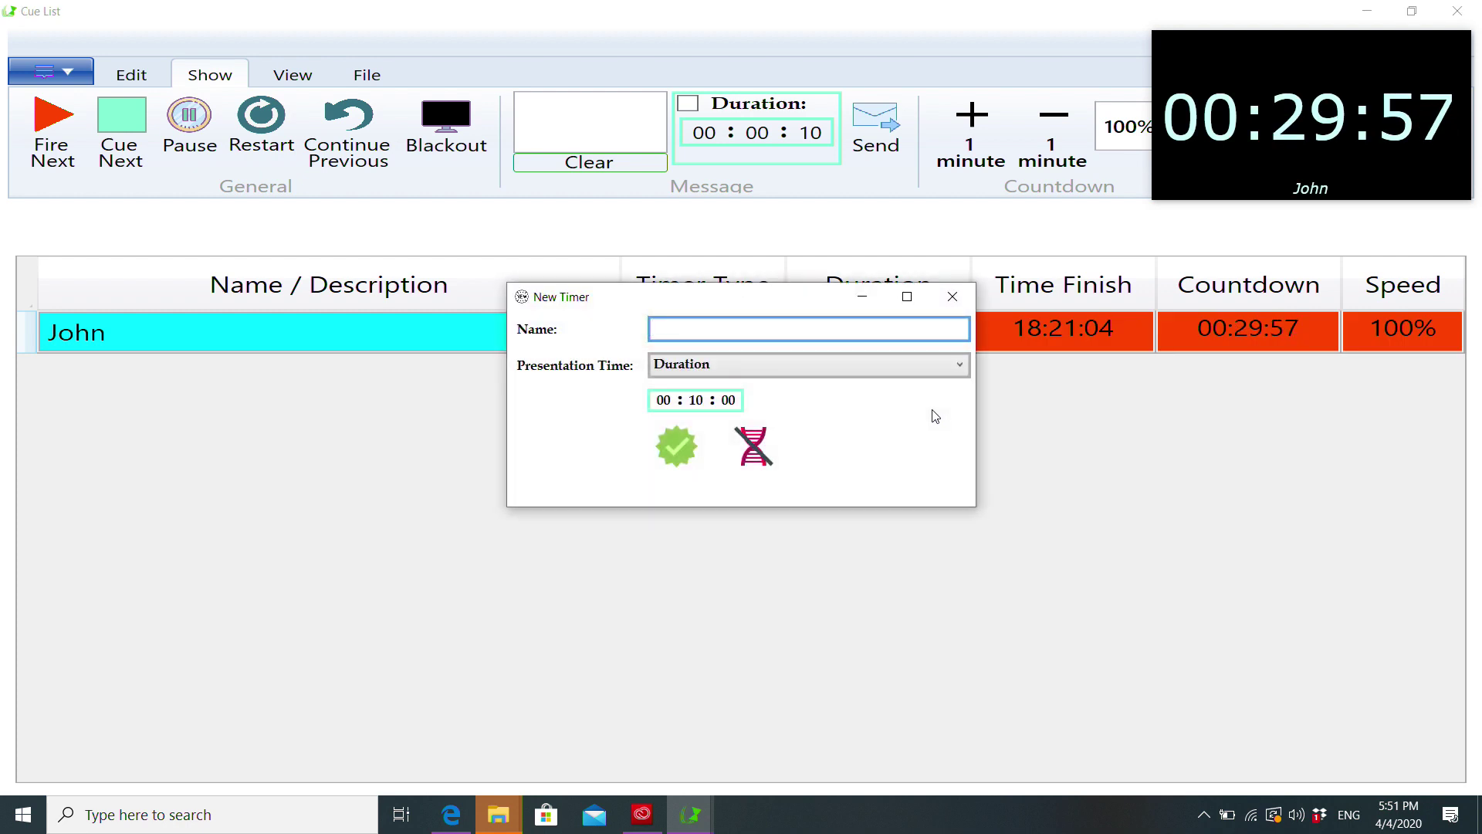
{"action": "type", "text": "S"}
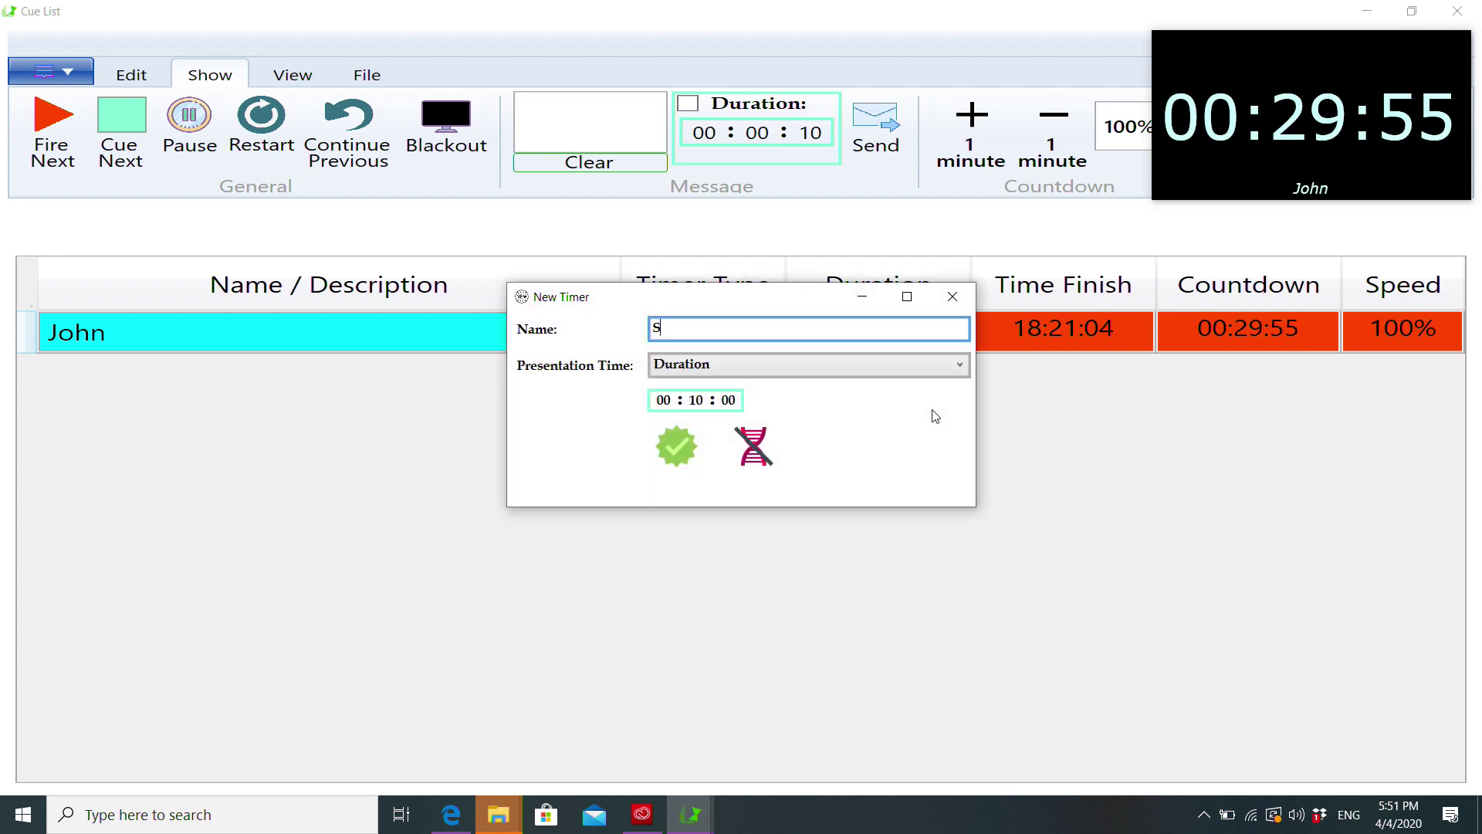
{"action": "type", "text": "peaker"}
{"action": "key", "text": "Tab"}
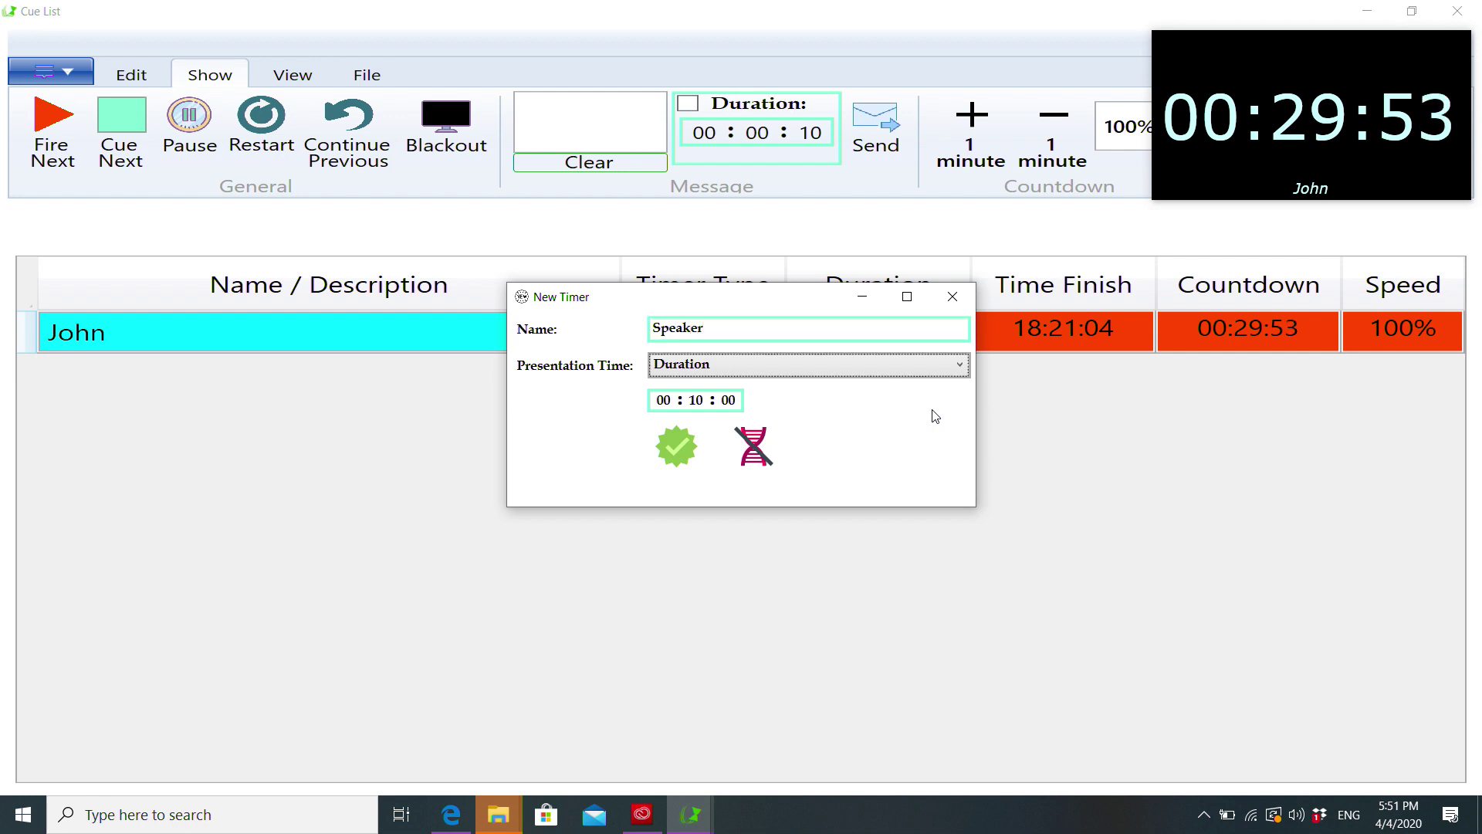
{"action": "left_click", "coordinate": [863, 370]}
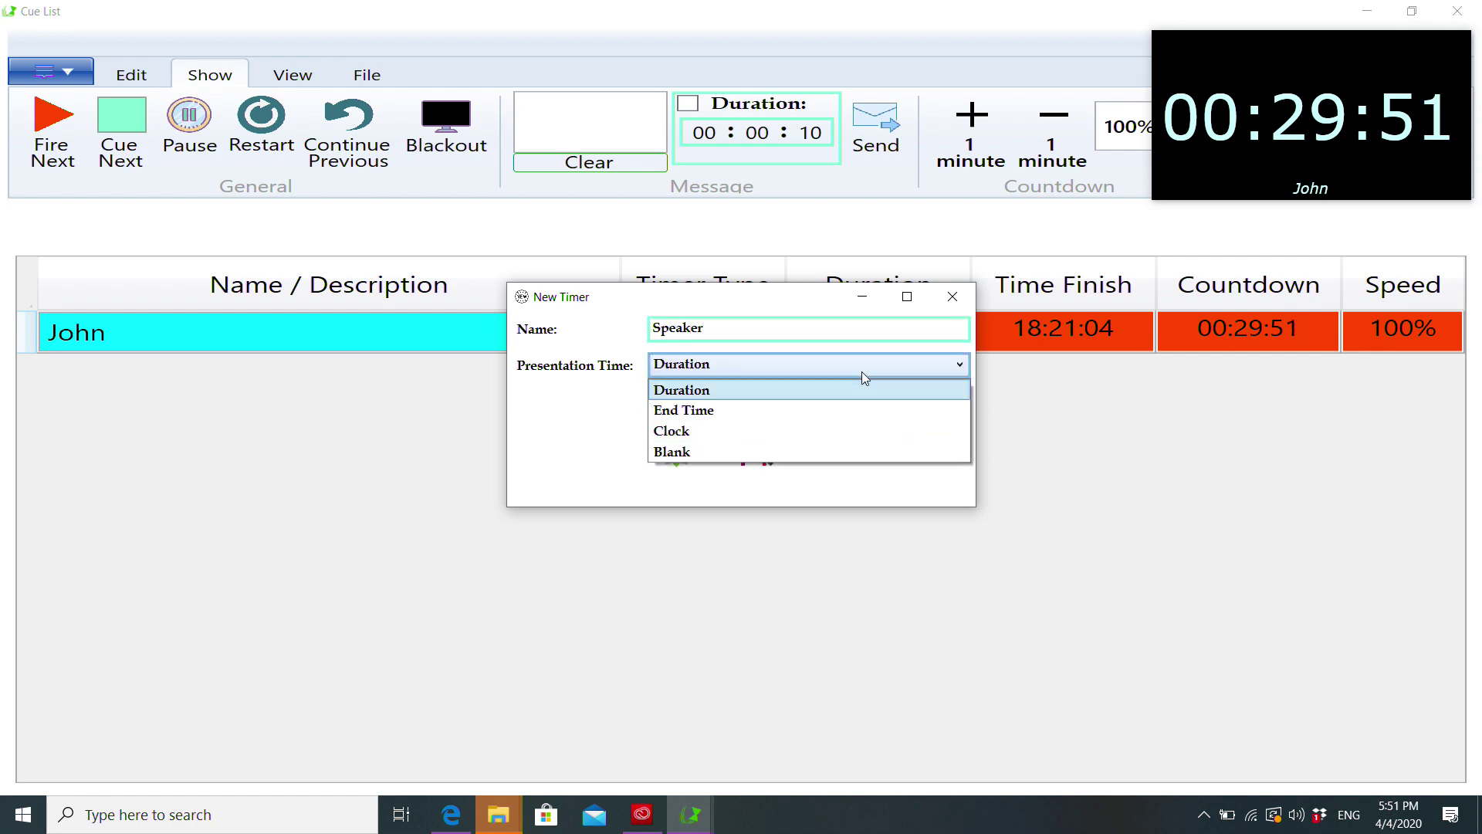
{"action": "left_click", "coordinate": [839, 409]}
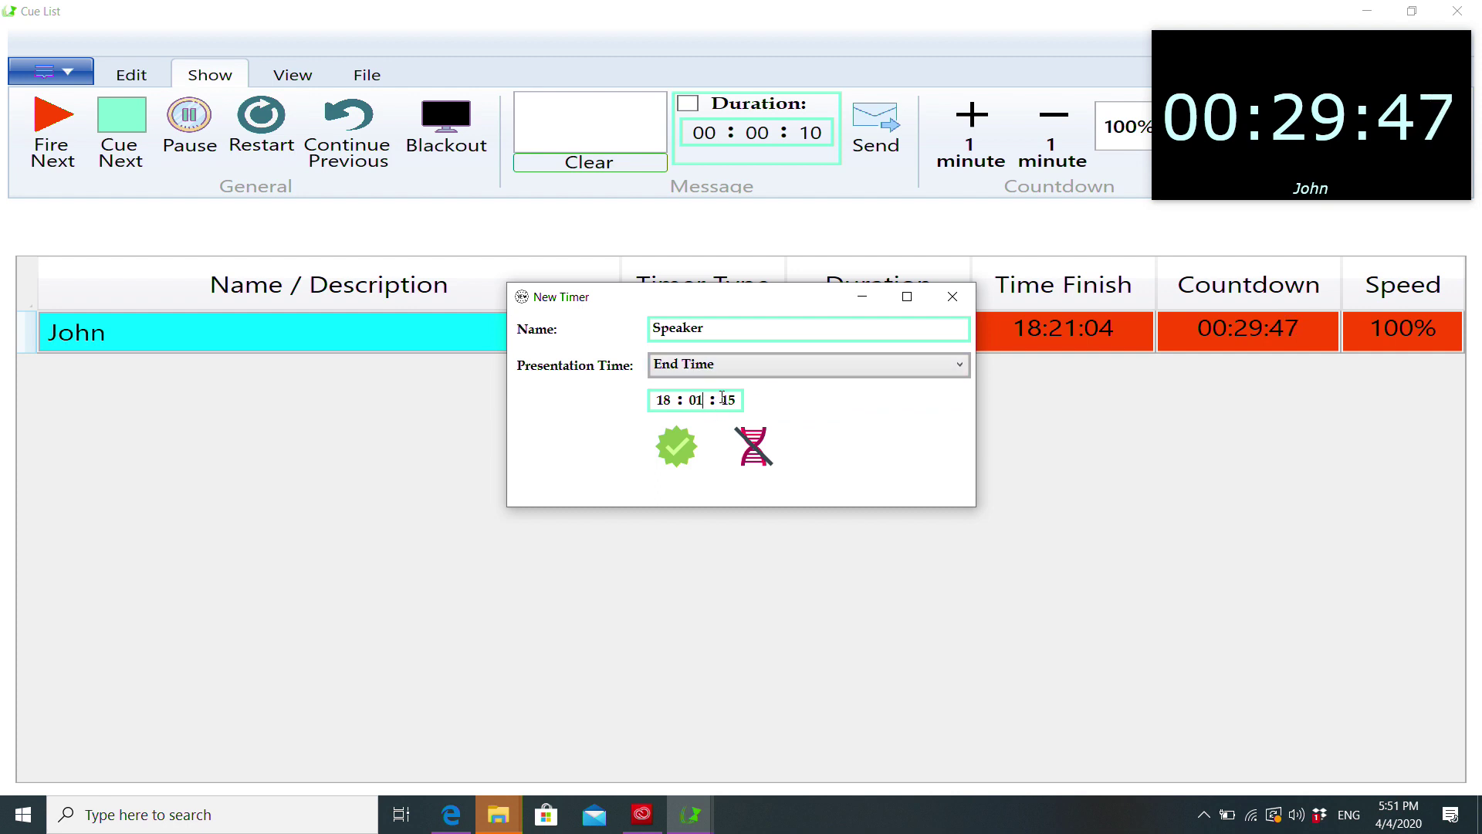
{"action": "key", "text": "BackSpace"}
{"action": "type", "text": "0"}
{"action": "double_click", "coordinate": [729, 401]}
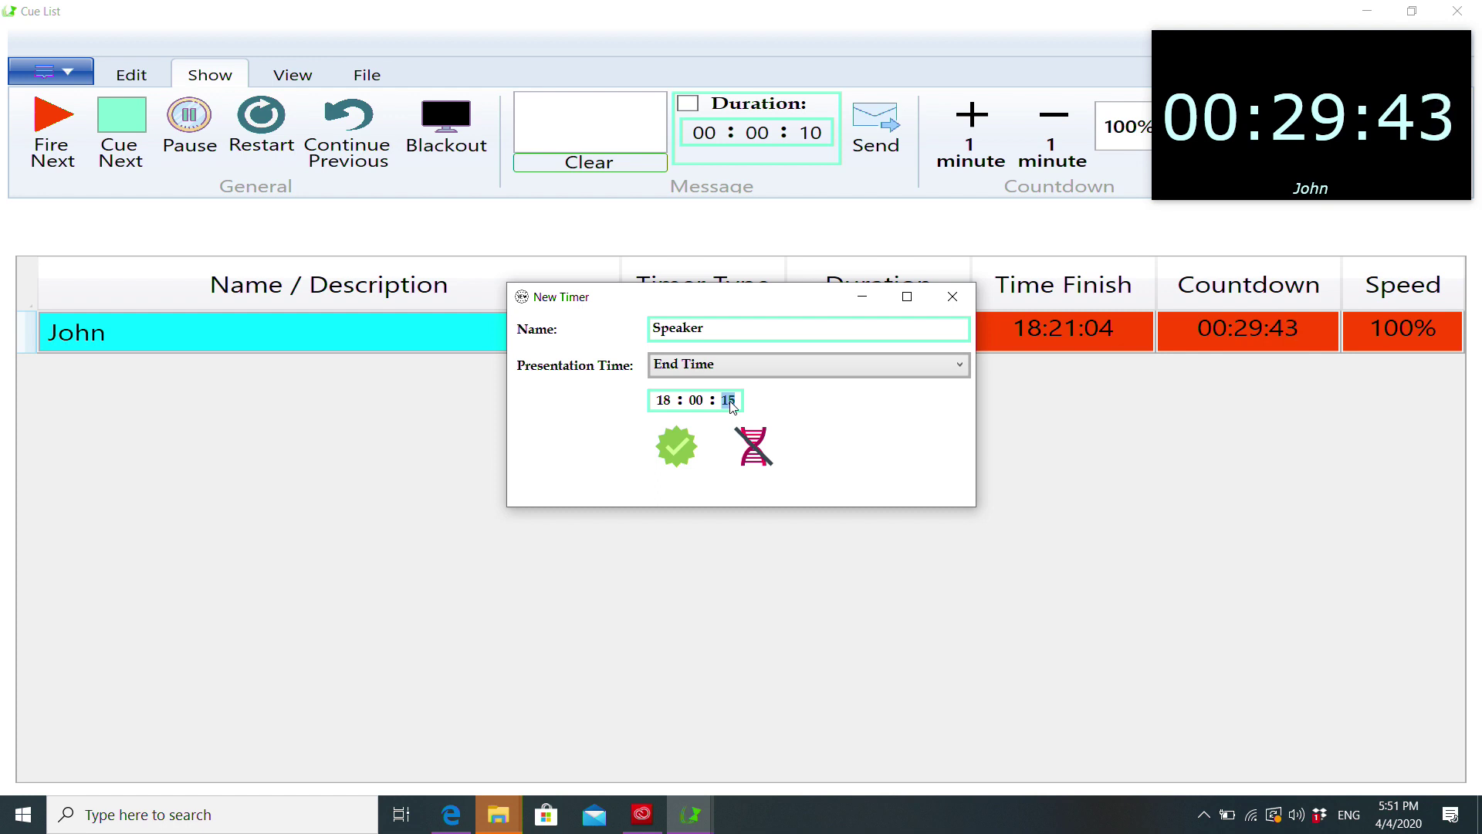
{"action": "type", "text": "00"}
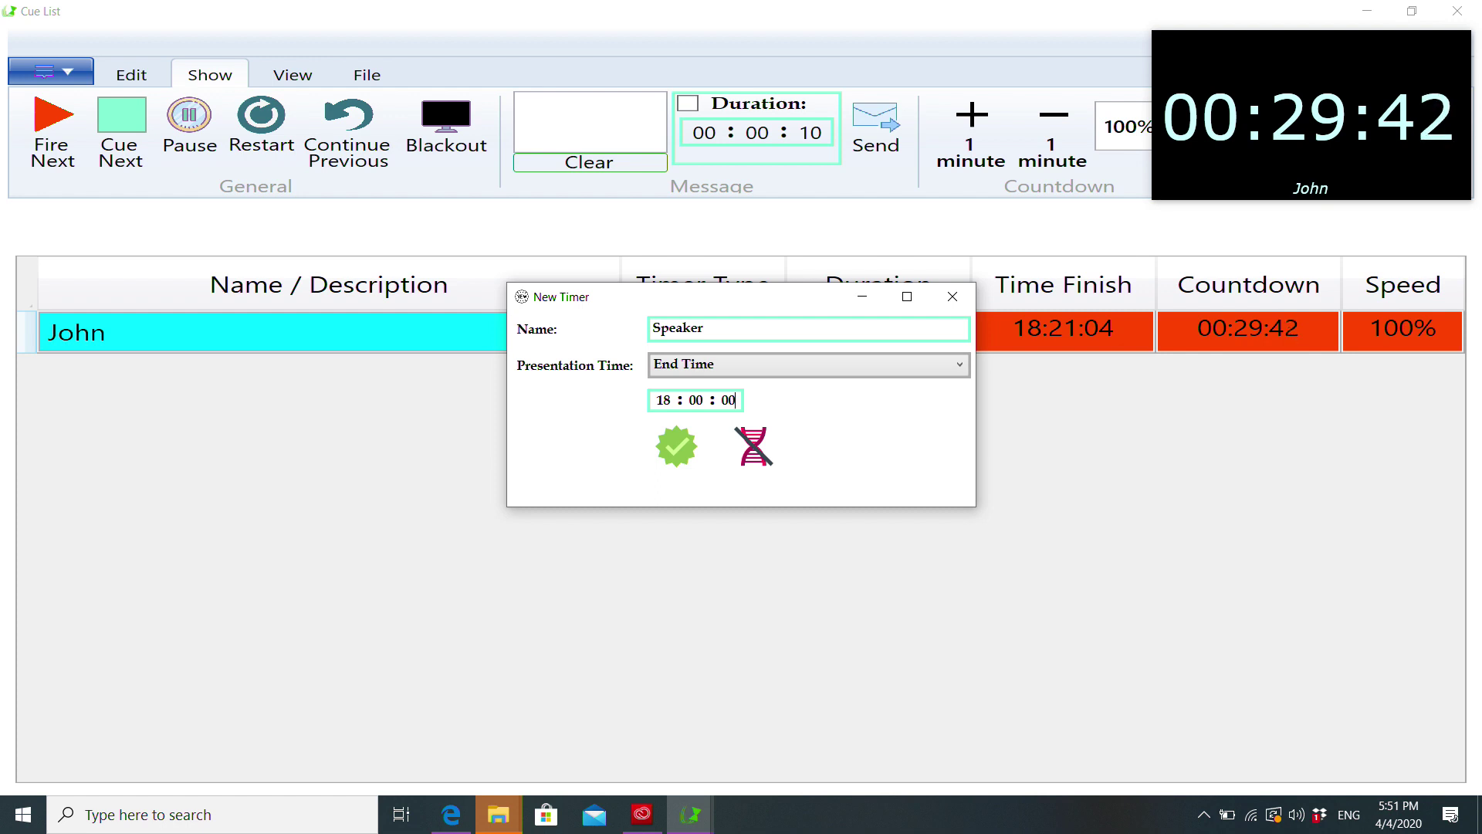
{"action": "left_click", "coordinate": [680, 445]}
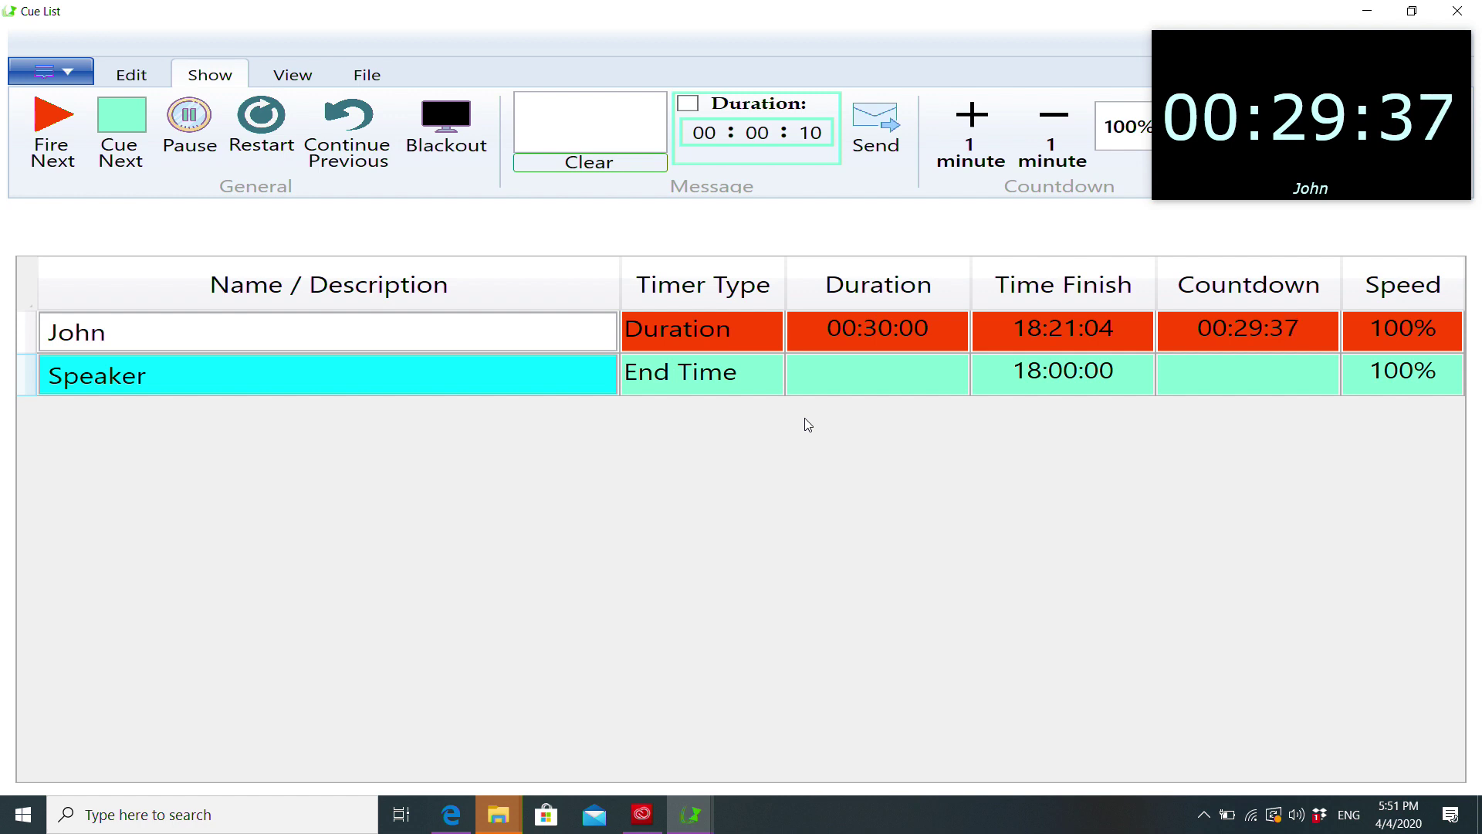
{"action": "key", "text": "space"}
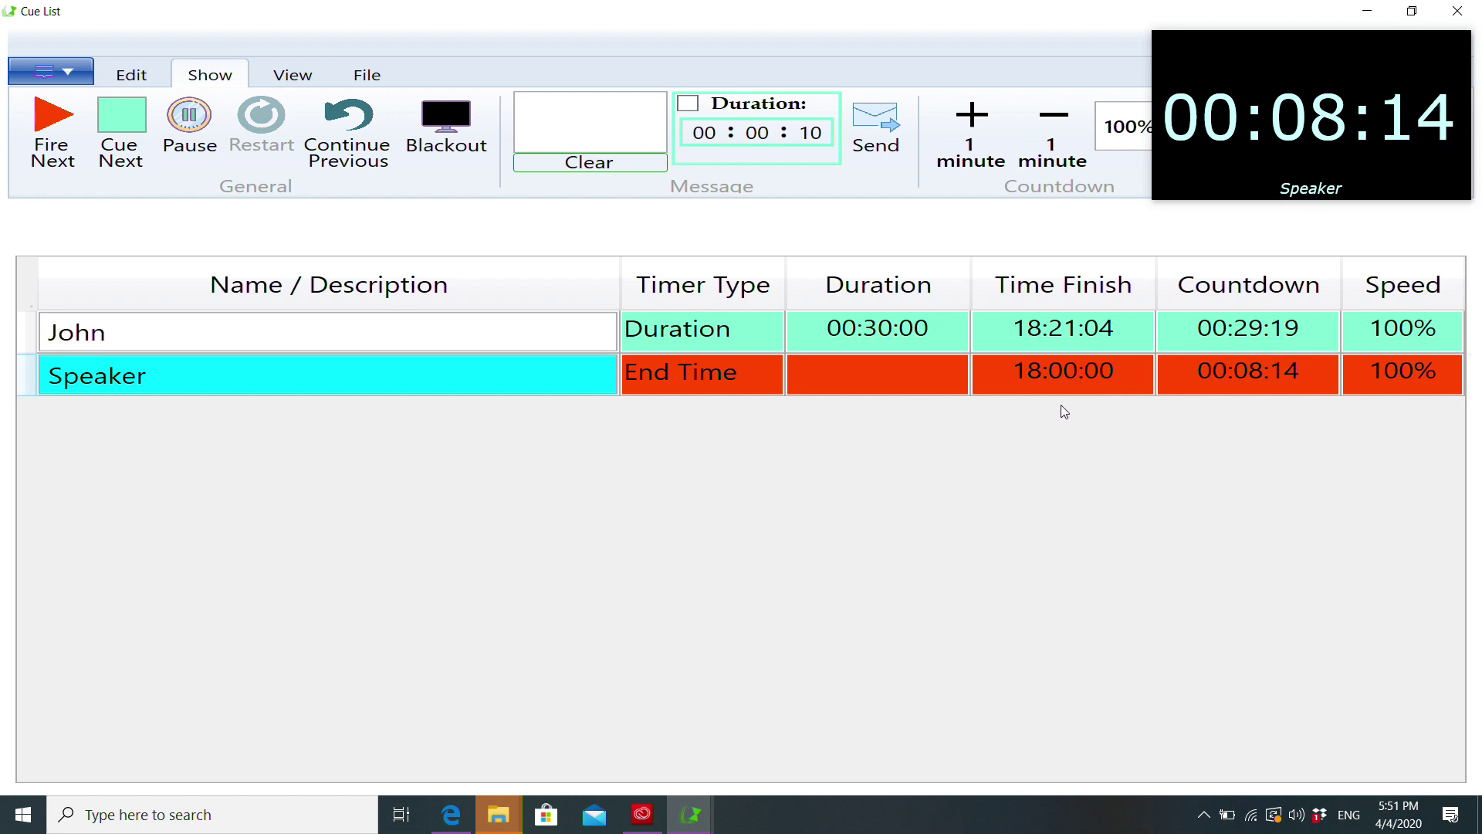
Add a 'Pause' cue in Clock mode and start it
{"action": "key", "text": "ctrl+n"}
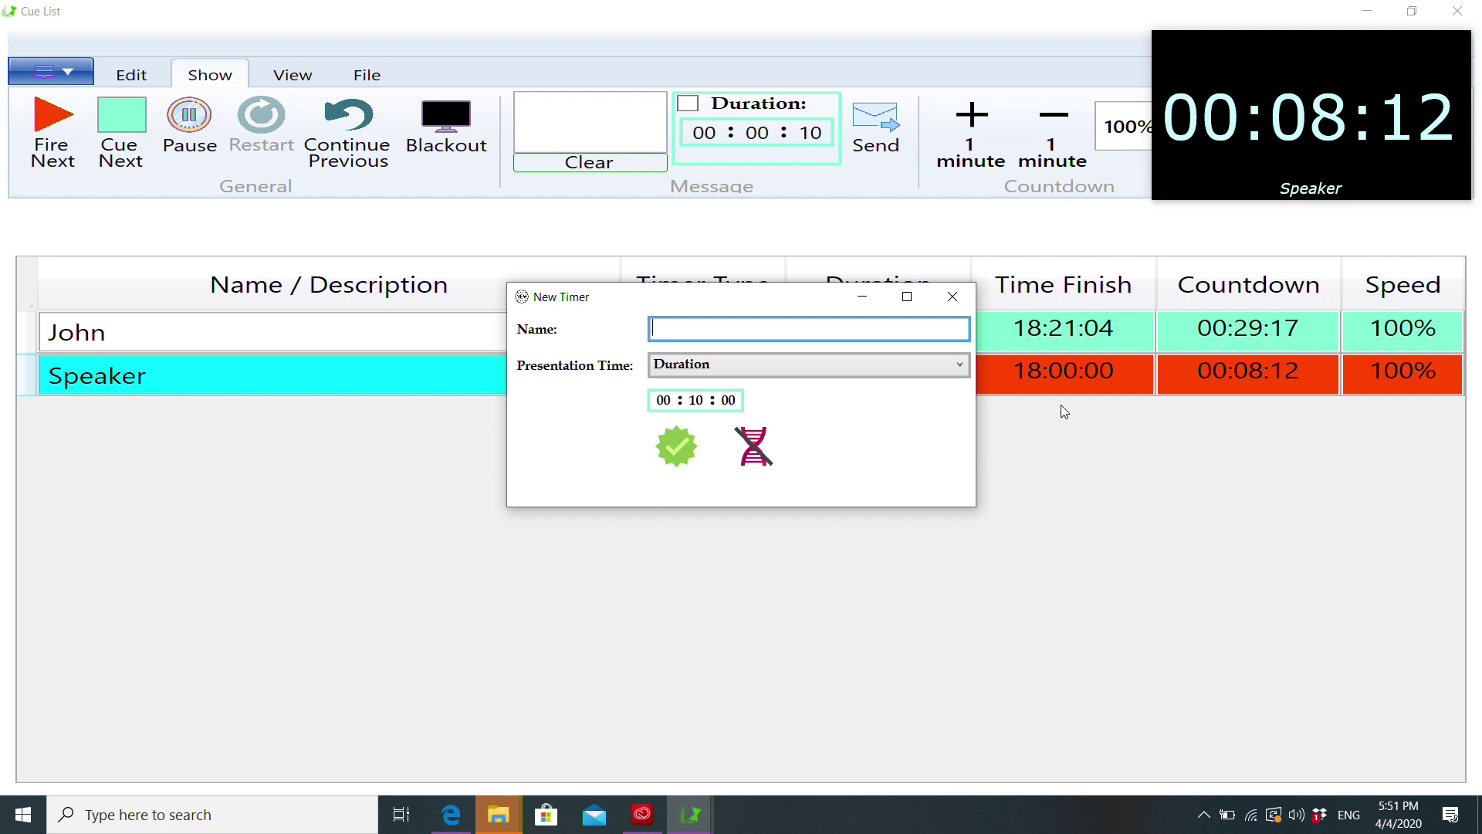
{"action": "type", "text": "Pause"}
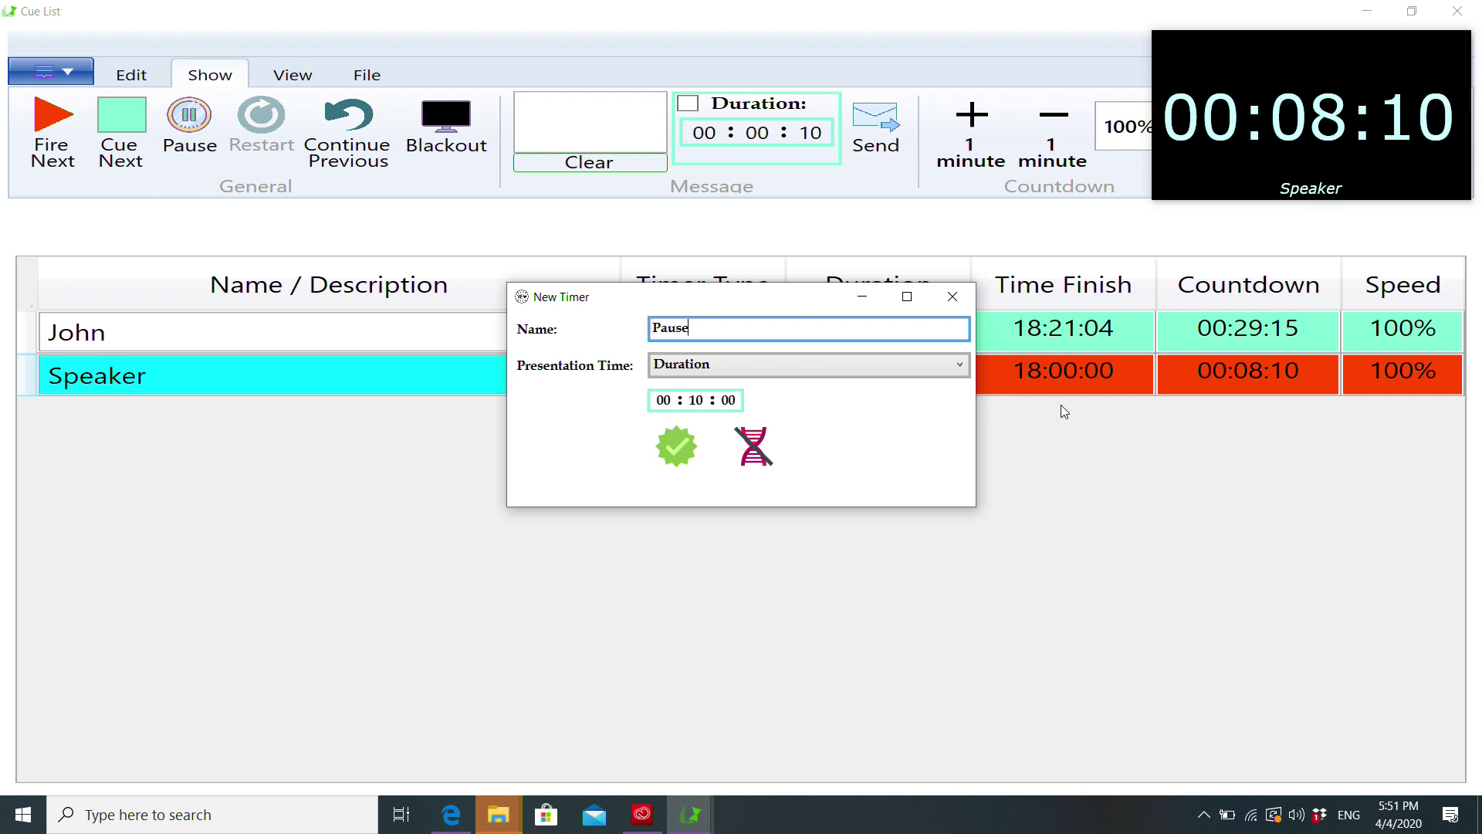
{"action": "key", "text": "Tab"}
{"action": "key", "text": "Down"}
{"action": "key", "text": "Down"}
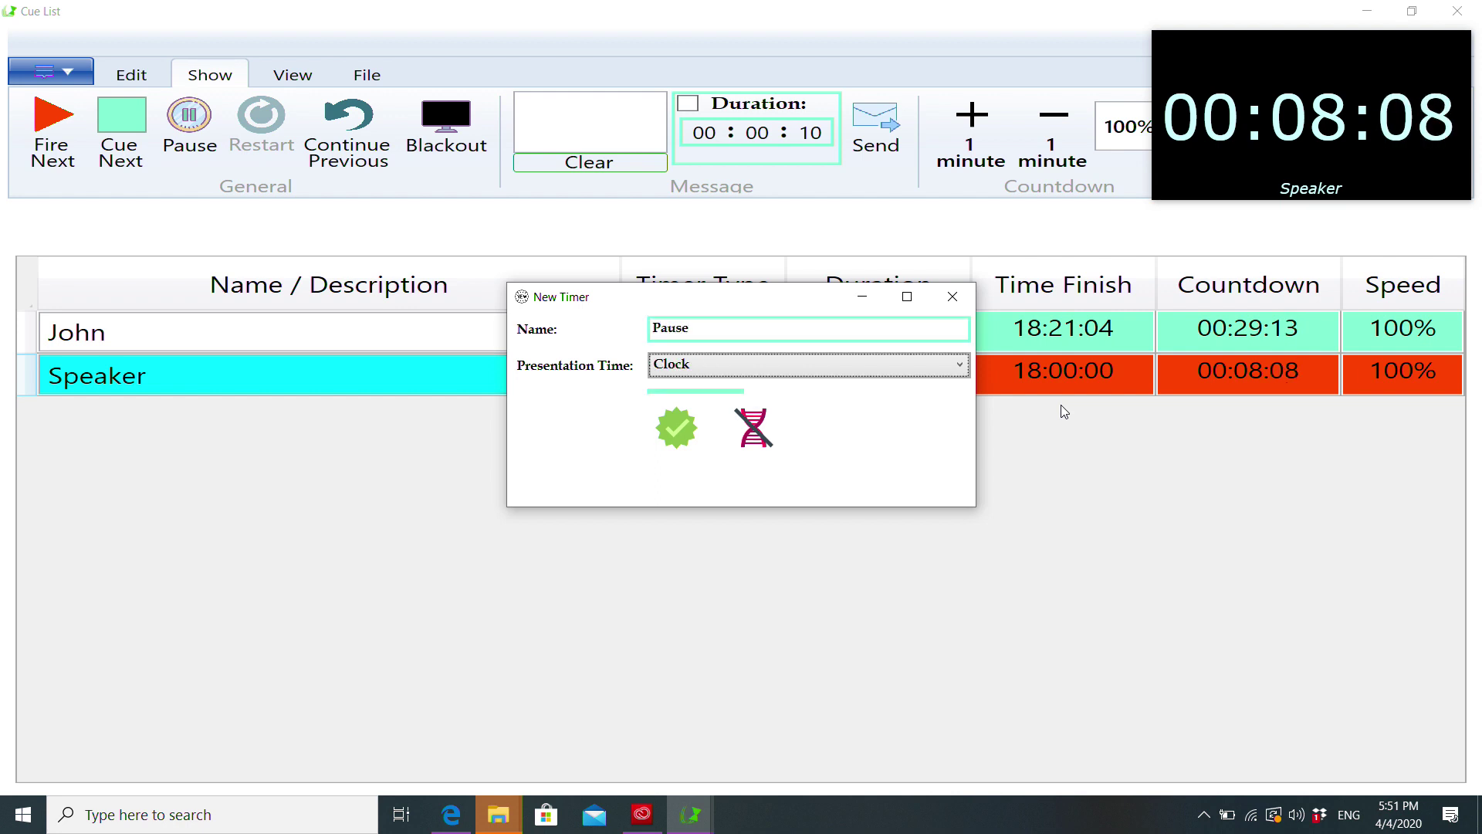
{"action": "key", "text": "Return"}
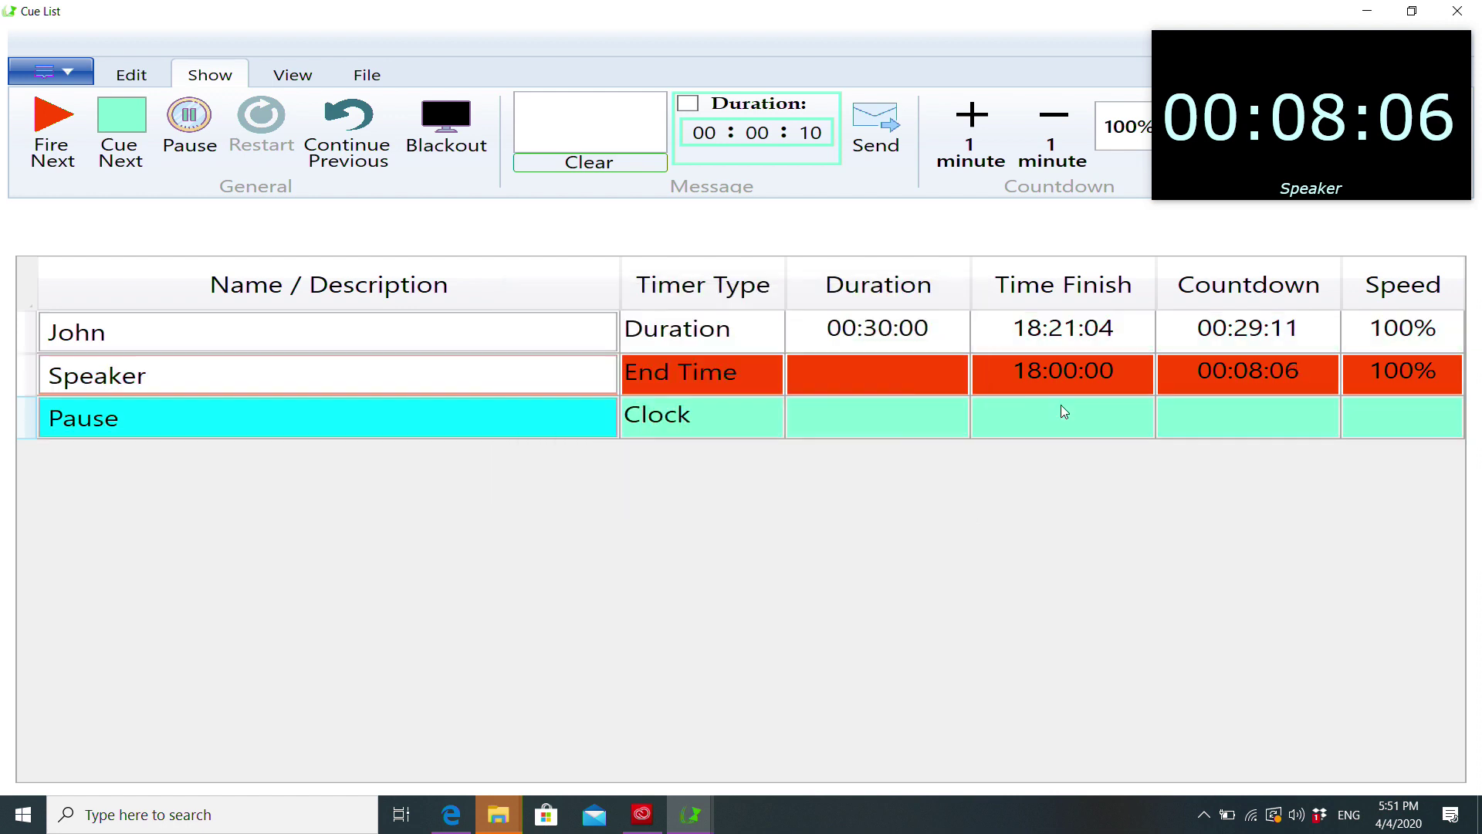
{"action": "key", "text": "space"}
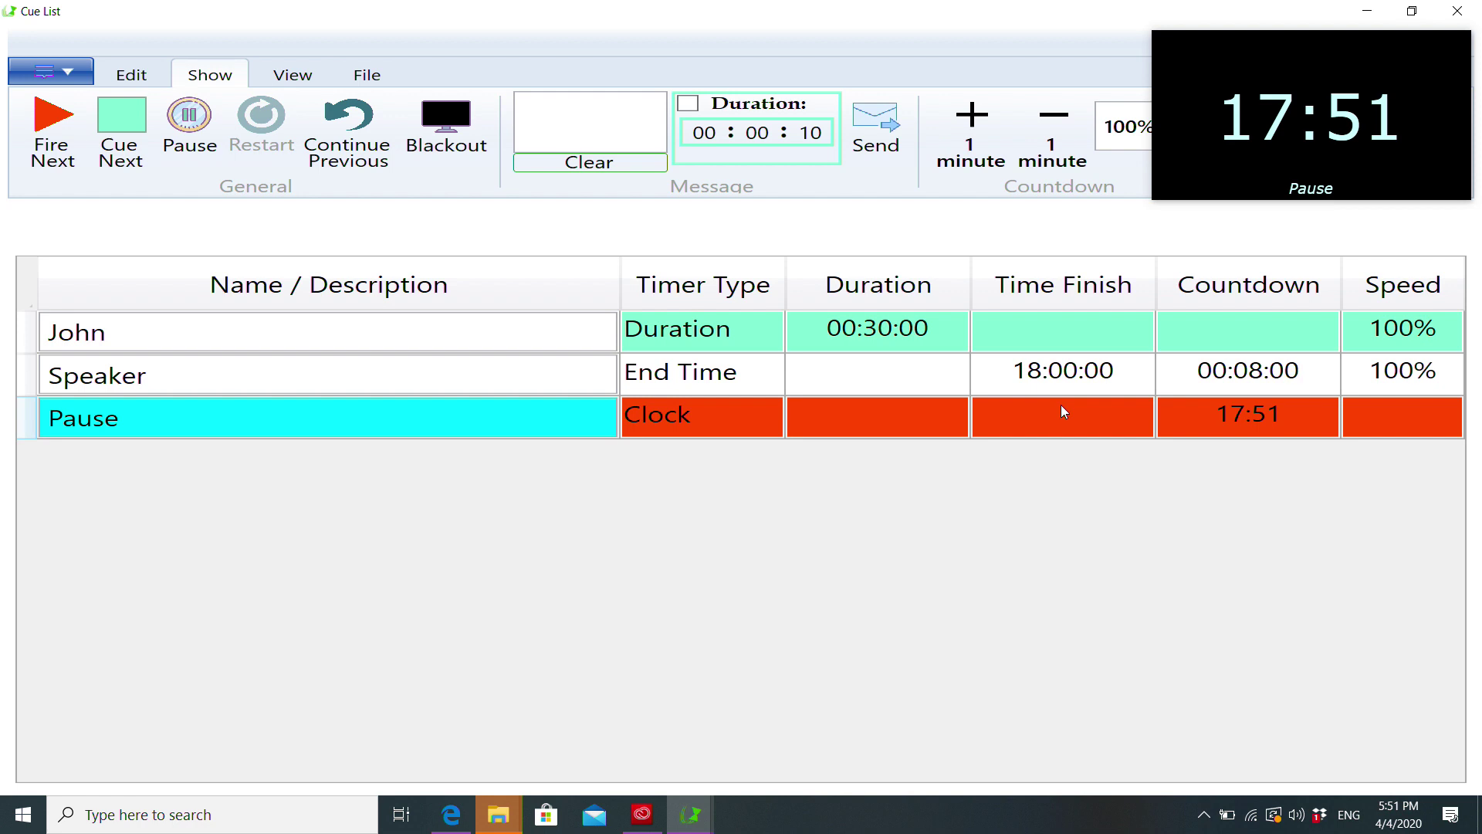
Add an 'artist' Blank cue, then advance so the 30-minute first cue runs again
{"action": "key", "text": "ctrl+n"}
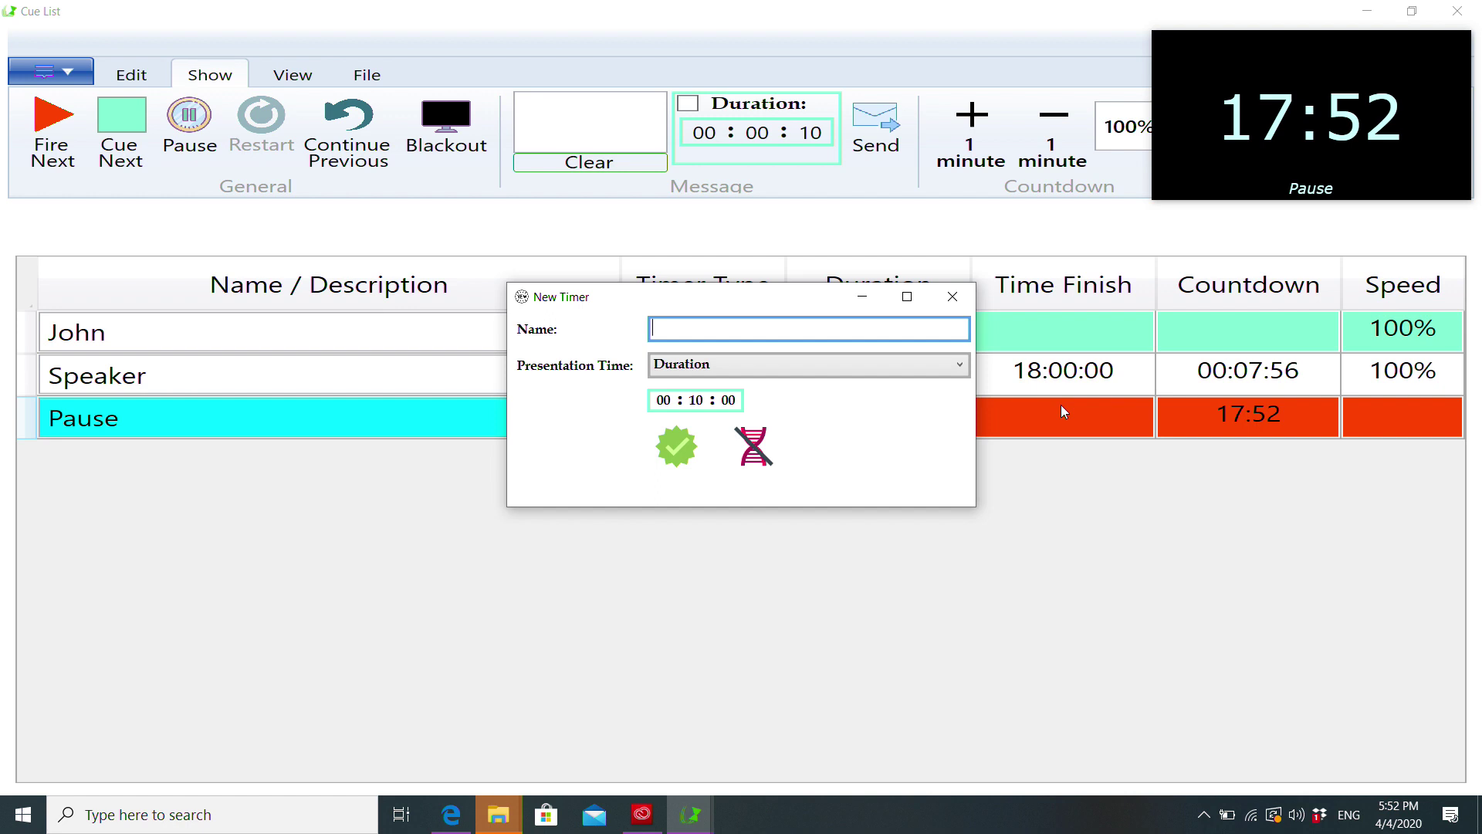
{"action": "type", "text": "artist"}
{"action": "key", "text": "Tab"}
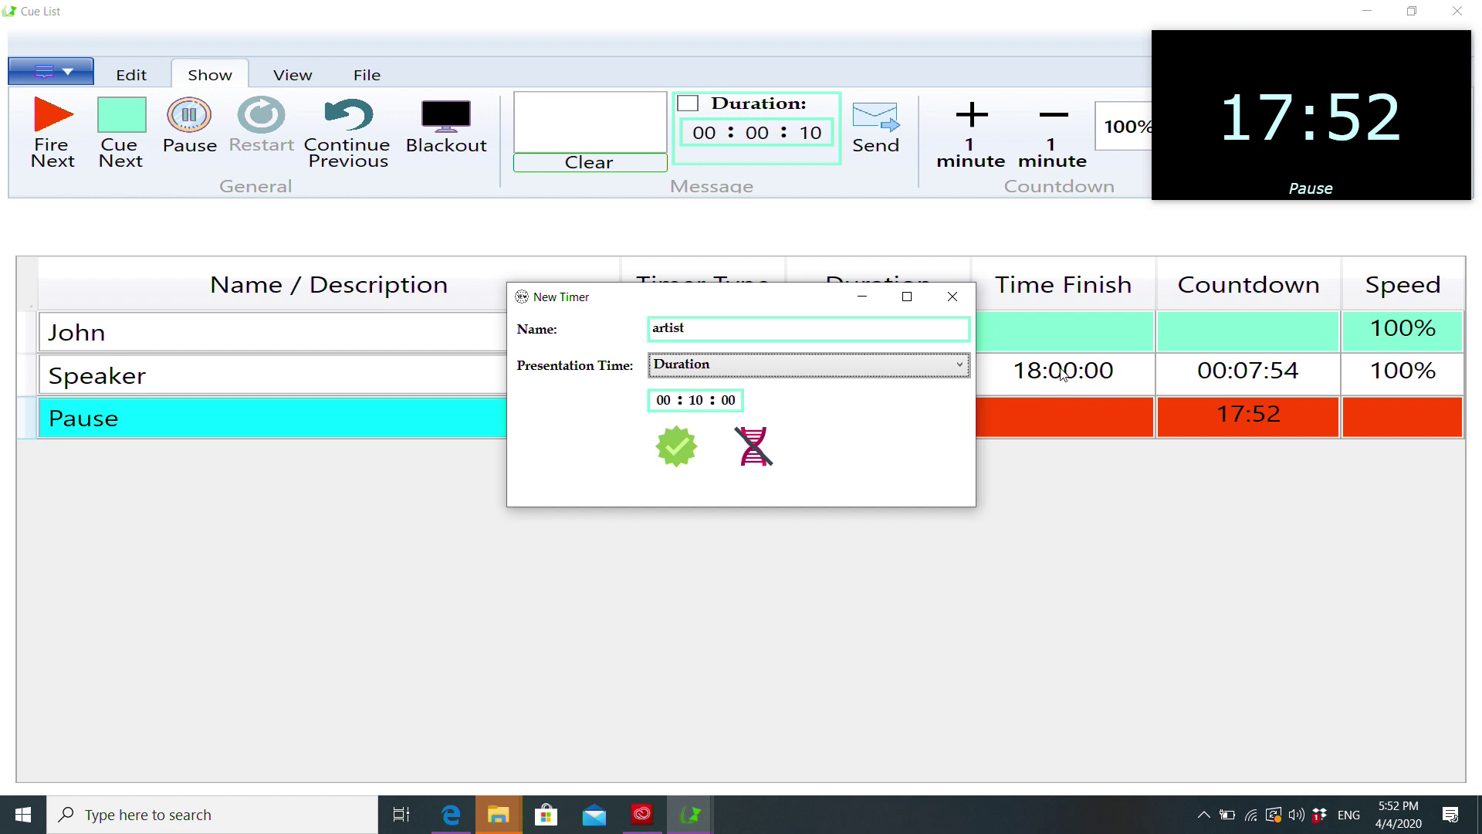
{"action": "key", "text": "Down"}
{"action": "key", "text": "Down"}
{"action": "key", "text": "Down"}
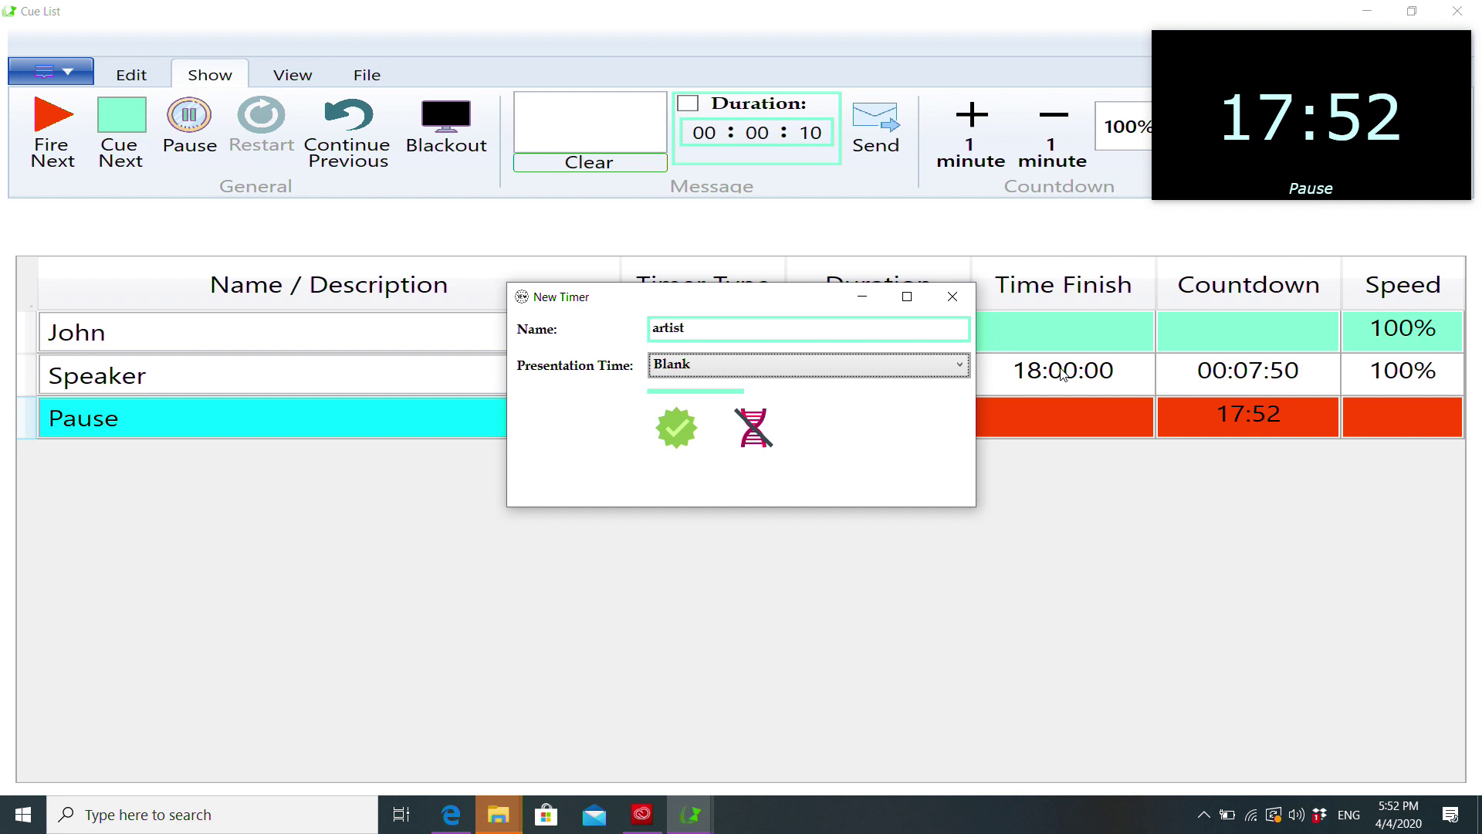
{"action": "key", "text": "Return"}
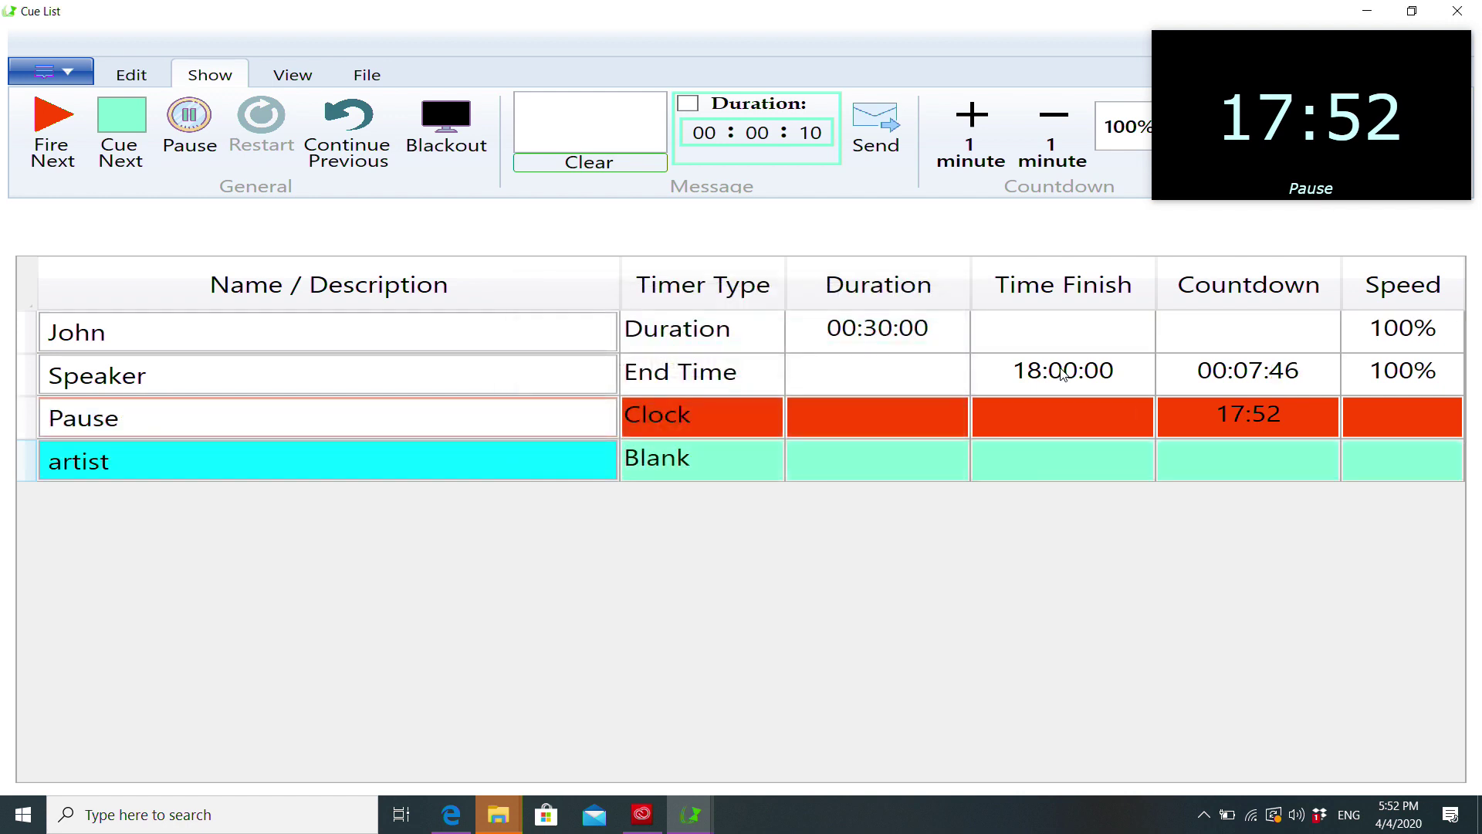
{"action": "key", "text": "space"}
{"action": "key", "text": "space"}
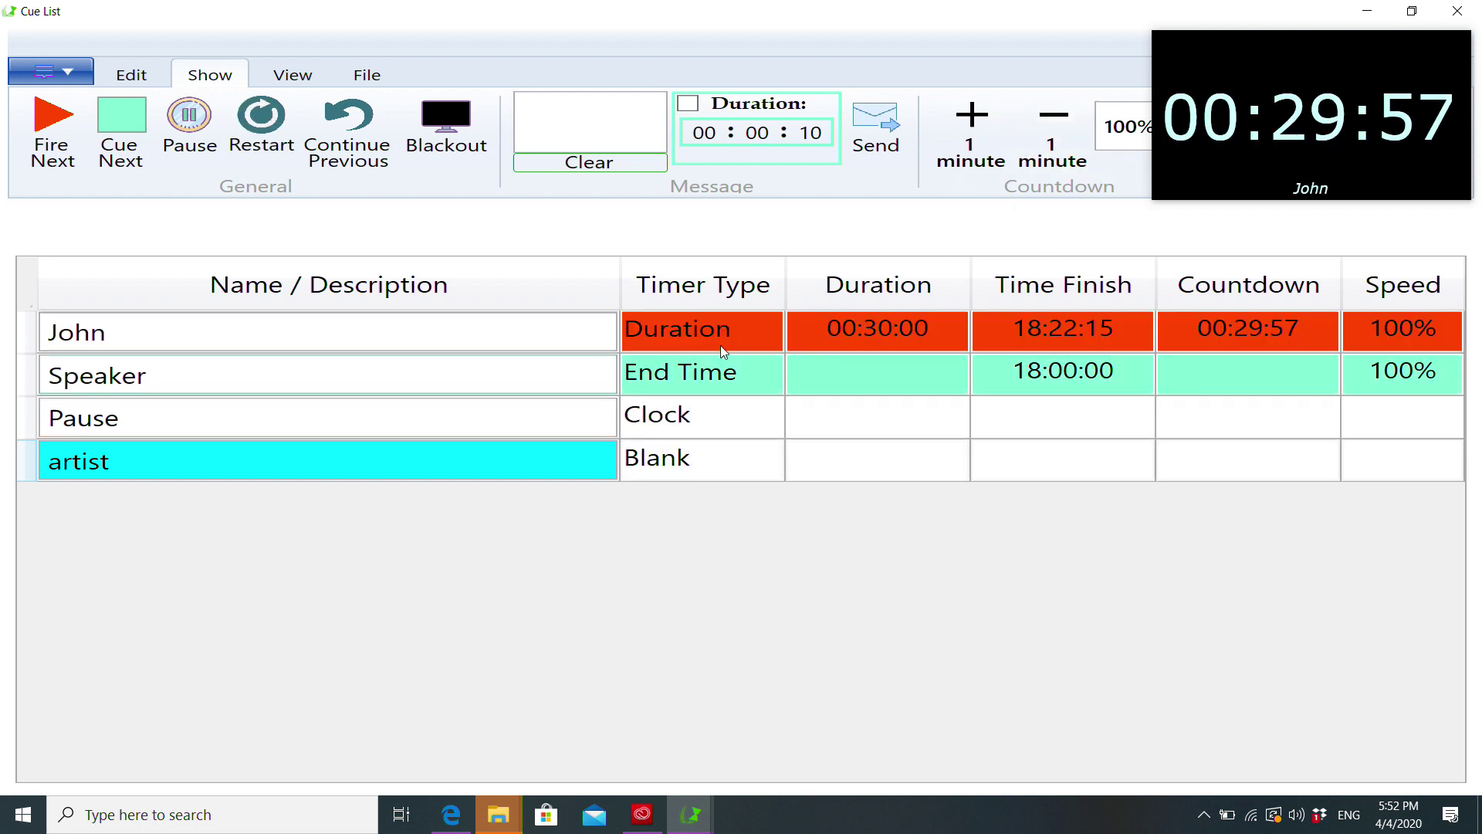
Change the Speaker cue's timer type to Duration and lower its duration seconds
{"action": "left_click", "coordinate": [739, 384]}
{"action": "left_click", "coordinate": [739, 383]}
{"action": "left_click", "coordinate": [738, 384]}
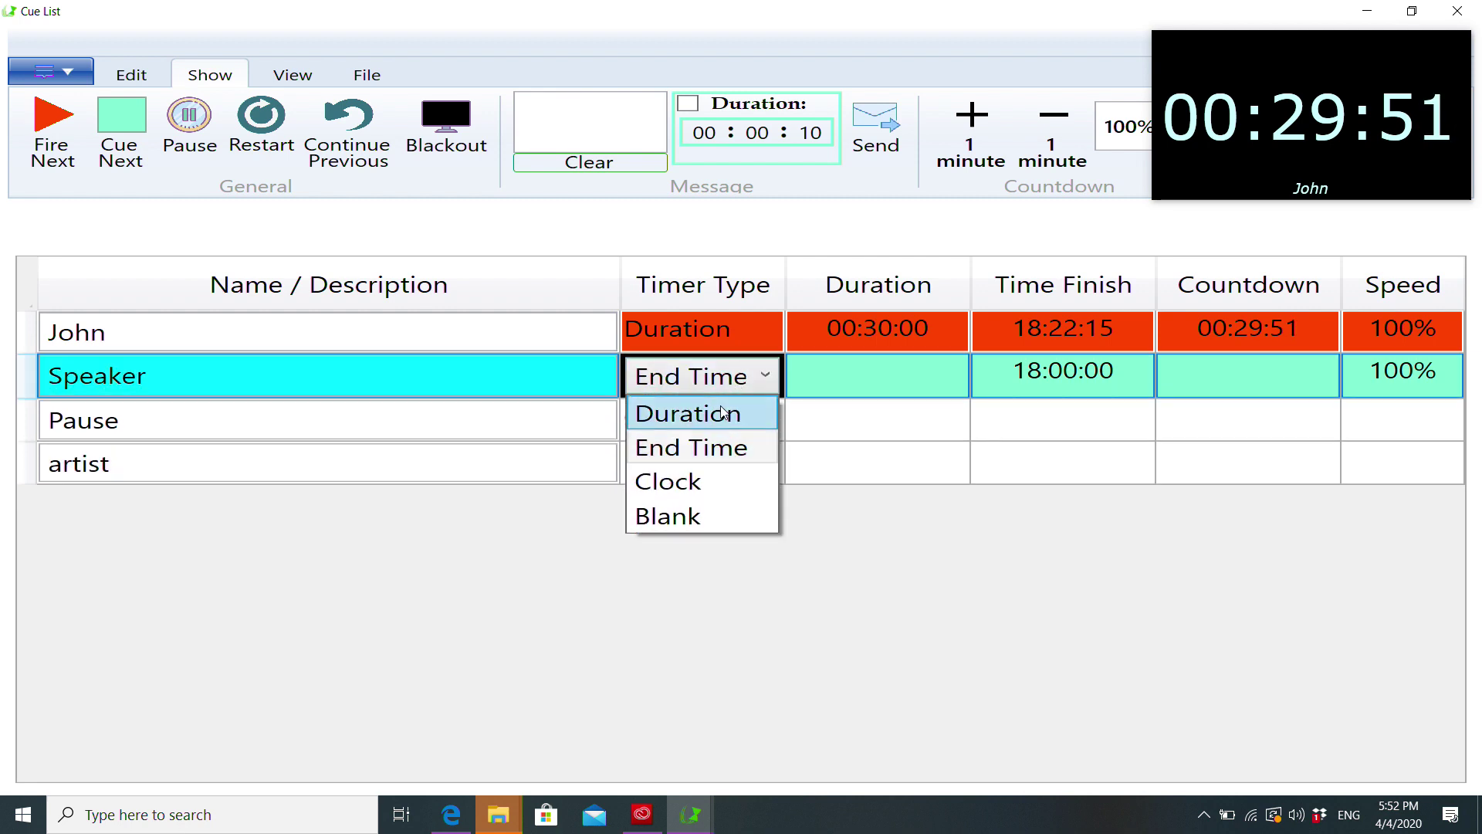
{"action": "left_click", "coordinate": [721, 413]}
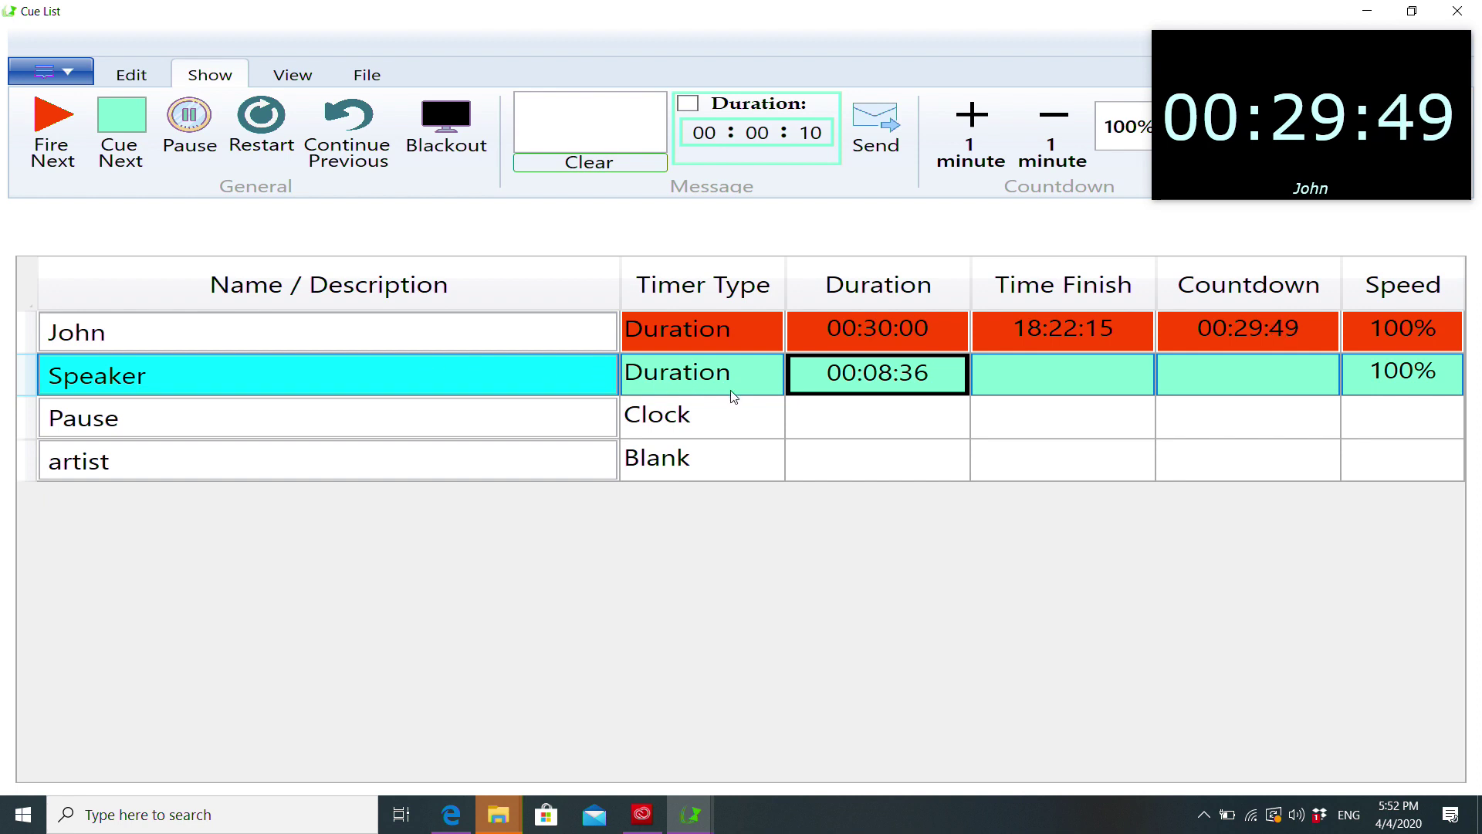
{"action": "left_click", "coordinate": [718, 382]}
{"action": "left_click", "coordinate": [718, 384]}
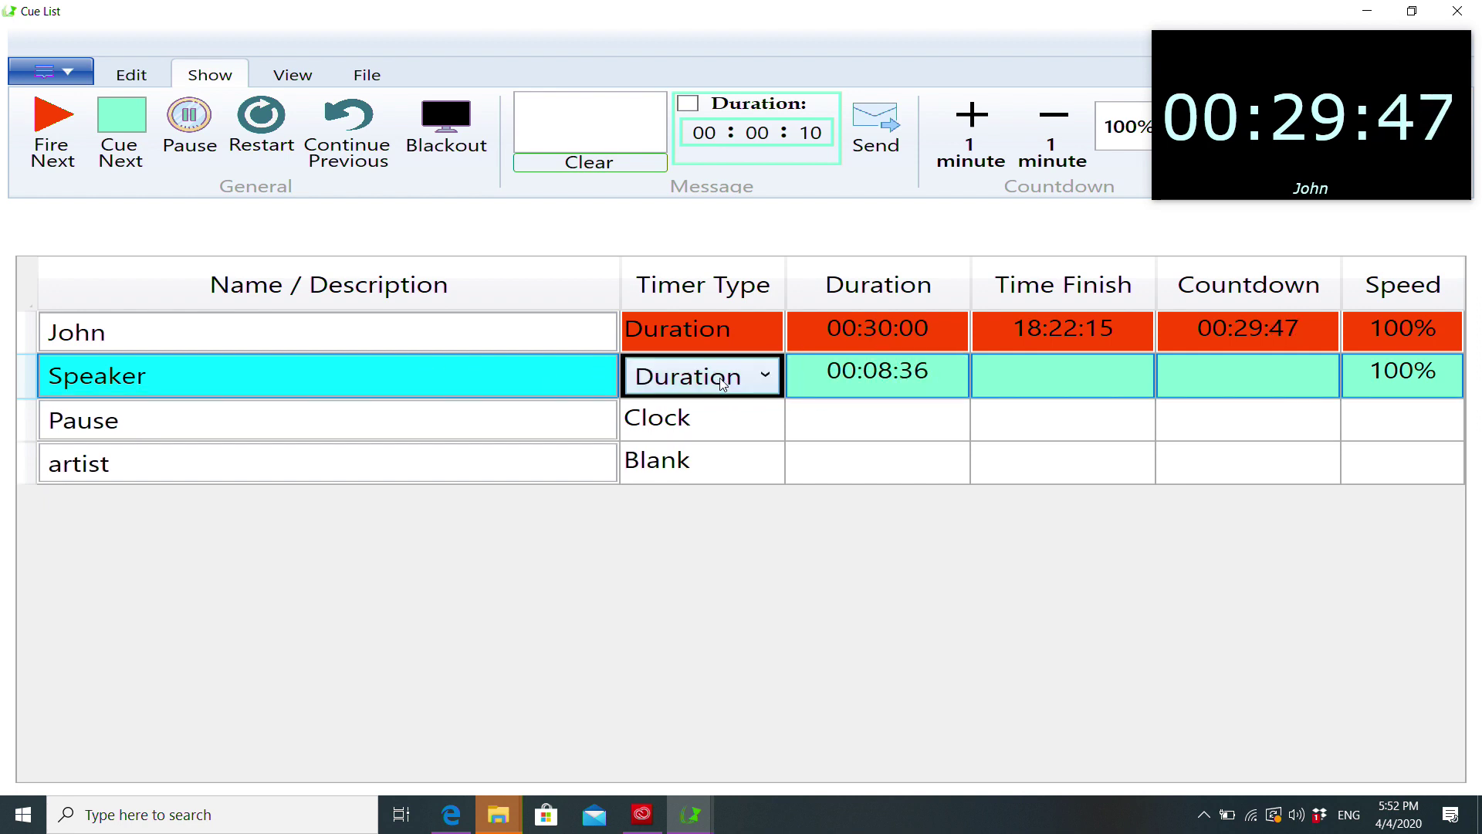
{"action": "left_click", "coordinate": [884, 372]}
{"action": "left_click", "coordinate": [883, 372]}
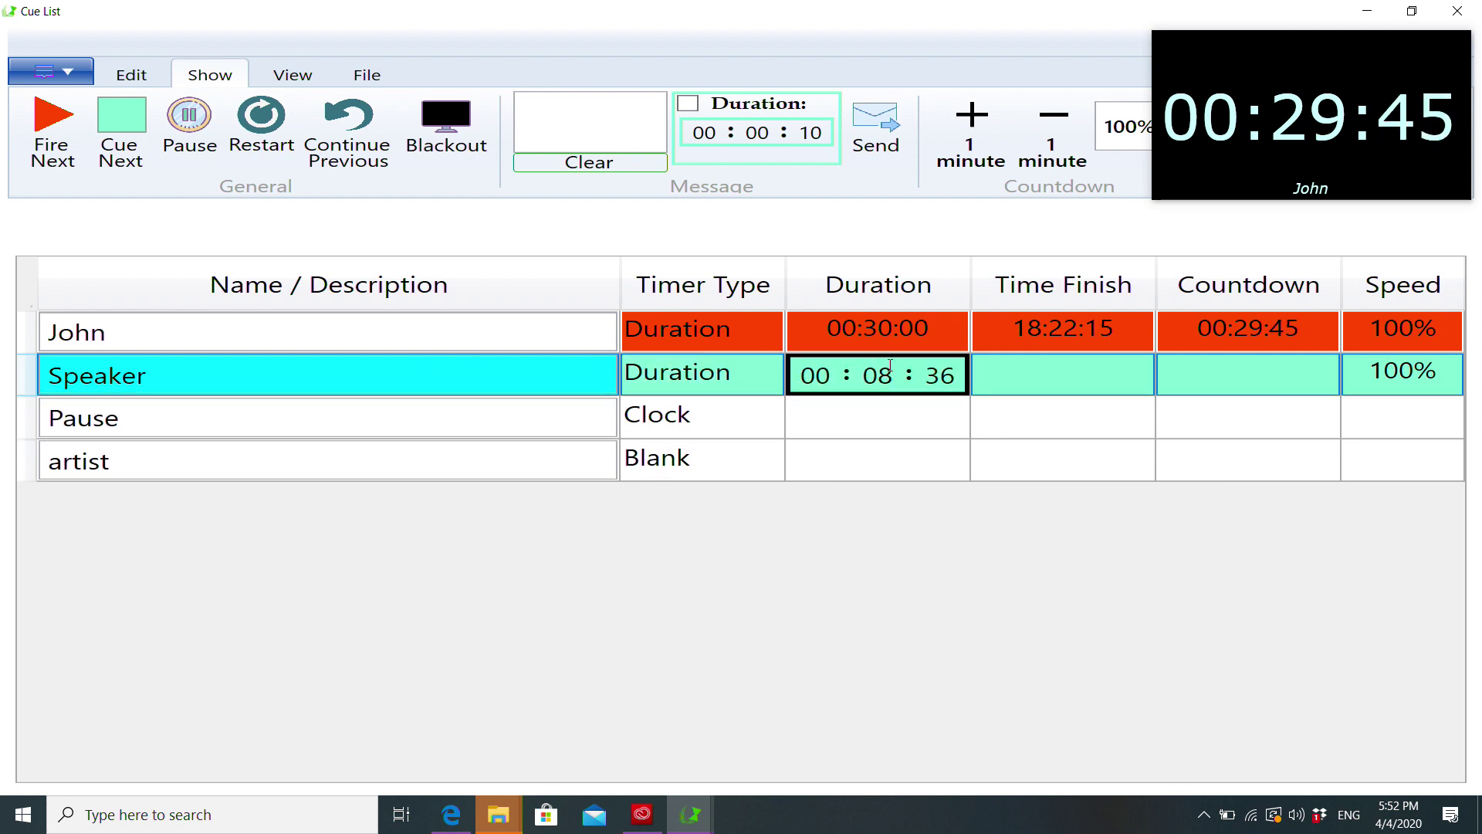
{"action": "scroll", "coordinate": [888, 369], "scroll_direction": "up", "scroll_amount": 2}
{"action": "key", "text": "Down"}
{"action": "key", "text": "Down"}
{"action": "key", "text": "Down"}
{"action": "key", "text": "Down"}
{"action": "key", "text": "Down"}
{"action": "key", "text": "Down"}
{"action": "key", "text": "Down"}
{"action": "key", "text": "Down"}
{"action": "key", "text": "Down"}
{"action": "key", "text": "Down"}
{"action": "key", "text": "Down"}
{"action": "key", "text": "Down"}
{"action": "key", "text": "Down"}
{"action": "key", "text": "Down"}
{"action": "key", "text": "Down"}
{"action": "key", "text": "Down"}
{"action": "key", "text": "Down"}
{"action": "key", "text": "Down"}
{"action": "key", "text": "Down"}
{"action": "key", "text": "Down"}
{"action": "key", "text": "Down"}
{"action": "key", "text": "Down"}
{"action": "key", "text": "Down"}
{"action": "key", "text": "Down"}
{"action": "key", "text": "Down"}
{"action": "key", "text": "Down"}
{"action": "key", "text": "Down"}
{"action": "key", "text": "Down"}
{"action": "key", "text": "Down"}
{"action": "key", "text": "Down"}
{"action": "key", "text": "Down"}
{"action": "key", "text": "Down"}
{"action": "key", "text": "Down"}
{"action": "key", "text": "Down"}
{"action": "key", "text": "Down"}
{"action": "key", "text": "Down"}
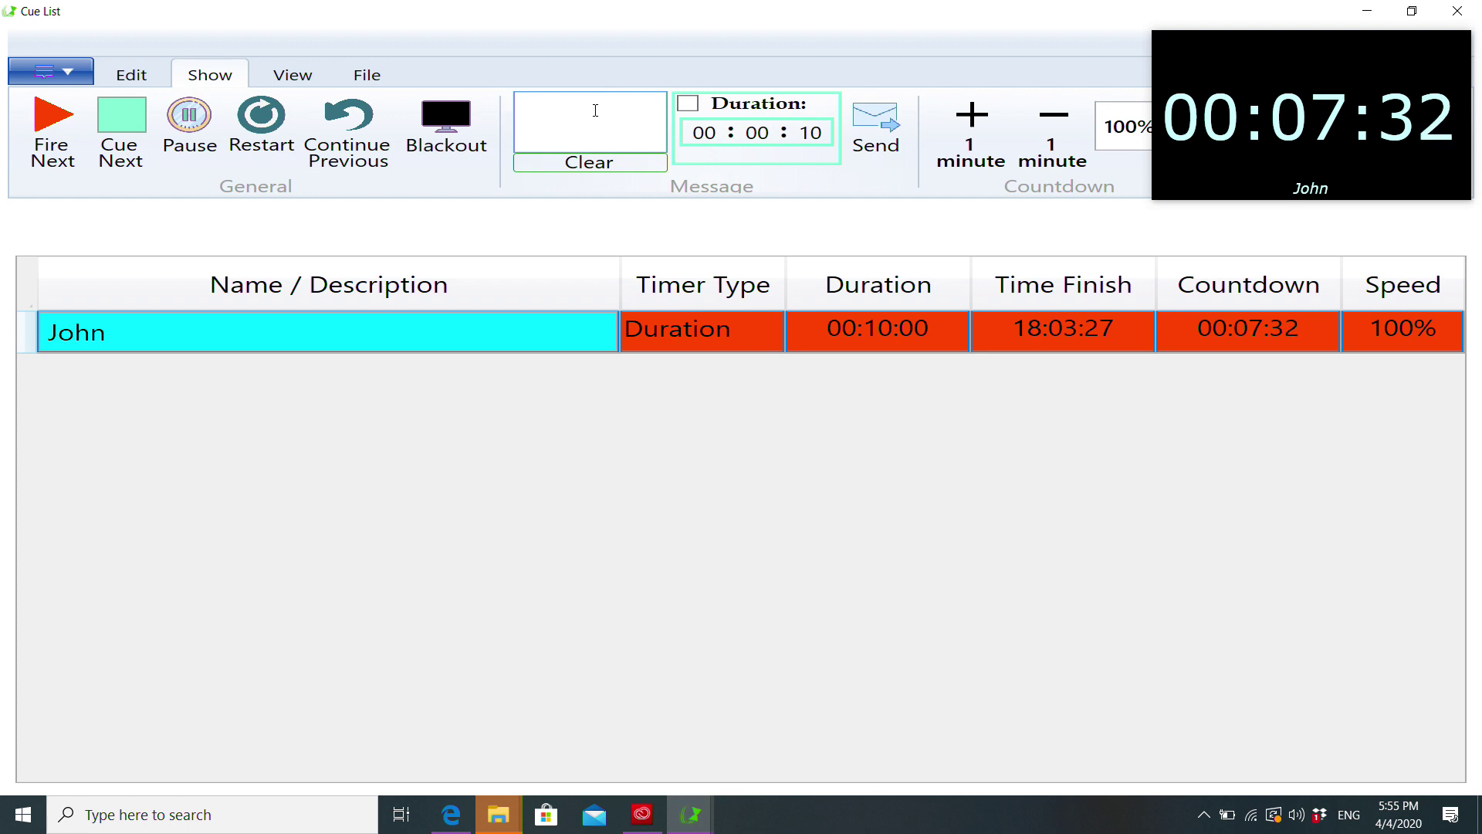
Show 'Dont mention the war!!!' on the timer, hide it, then resend it for 10 seconds
{"action": "type", "text": "Do"}
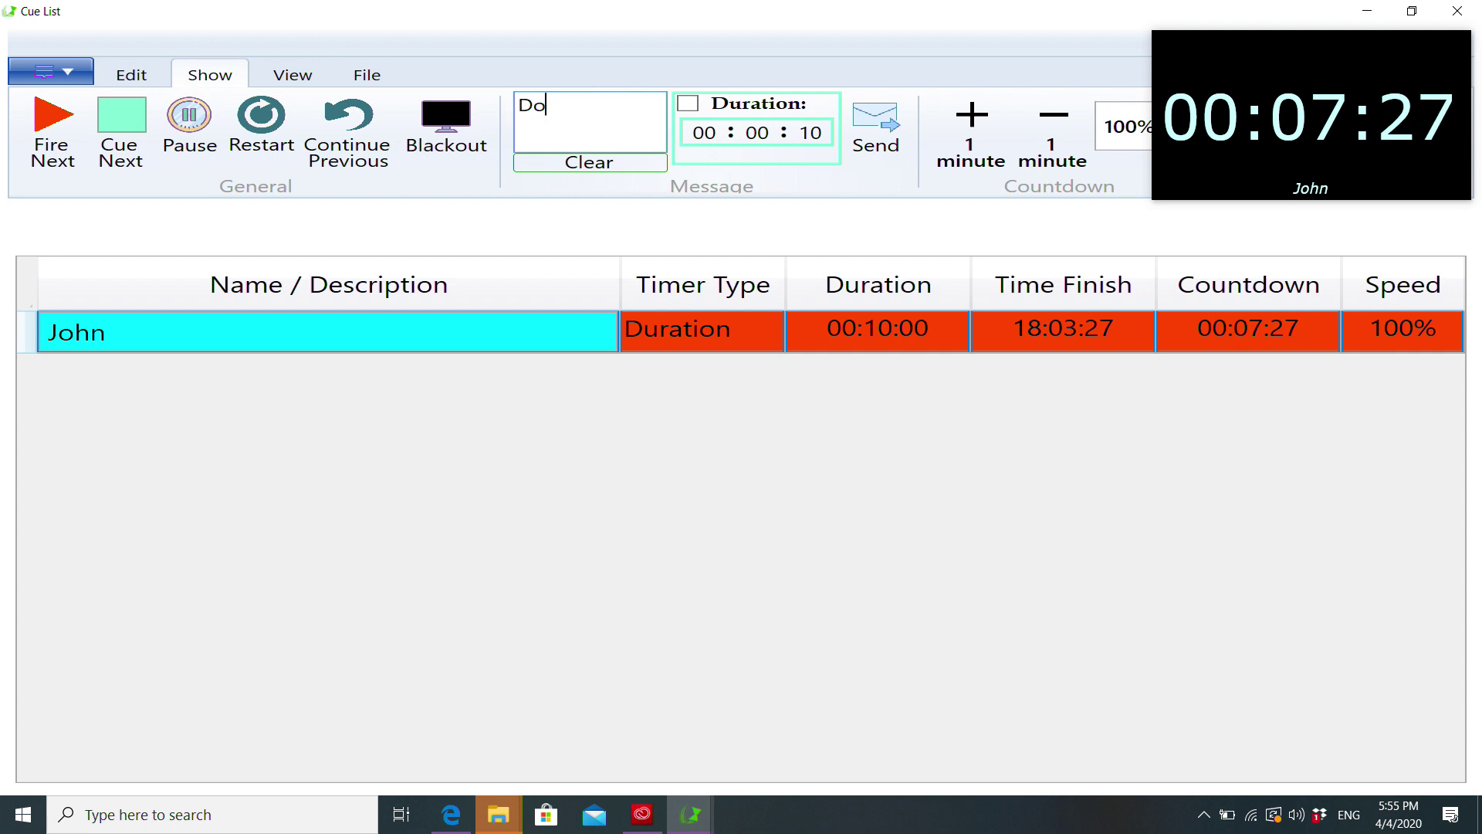
{"action": "type", "text": "nt mention the w"}
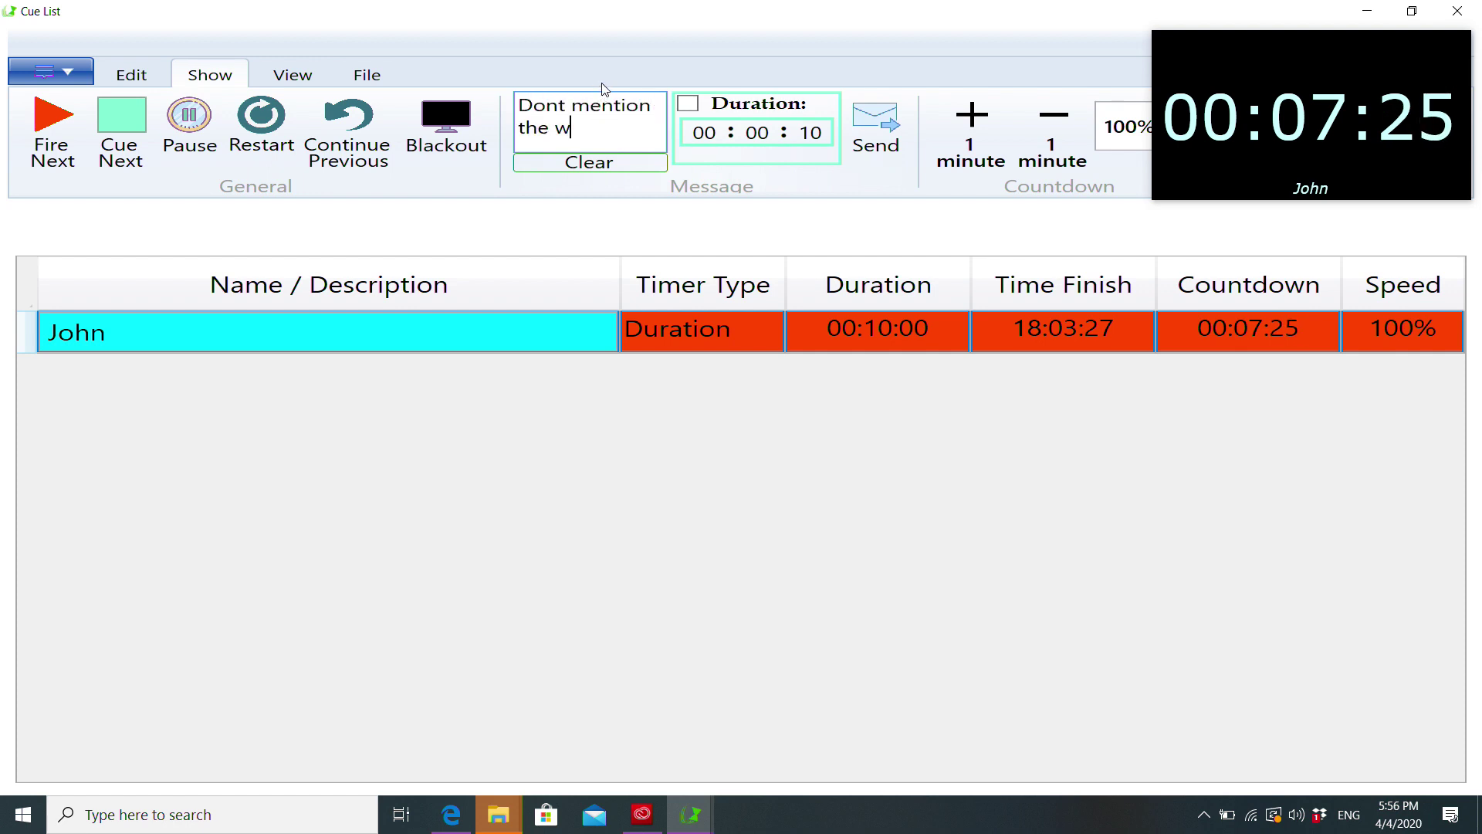
{"action": "type", "text": "ar!!!"}
{"action": "left_click", "coordinate": [866, 117]}
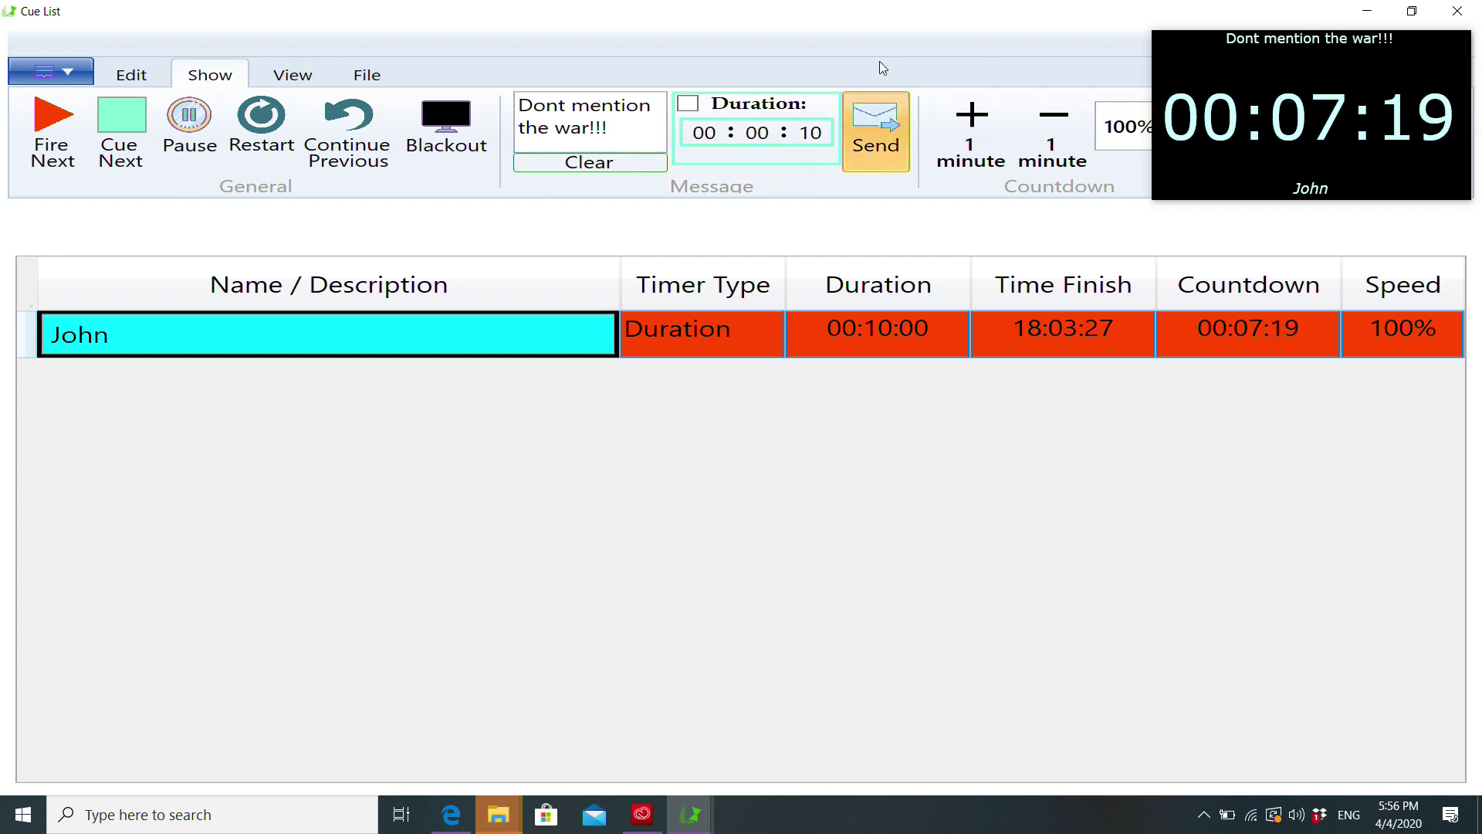
{"action": "left_click", "coordinate": [878, 116]}
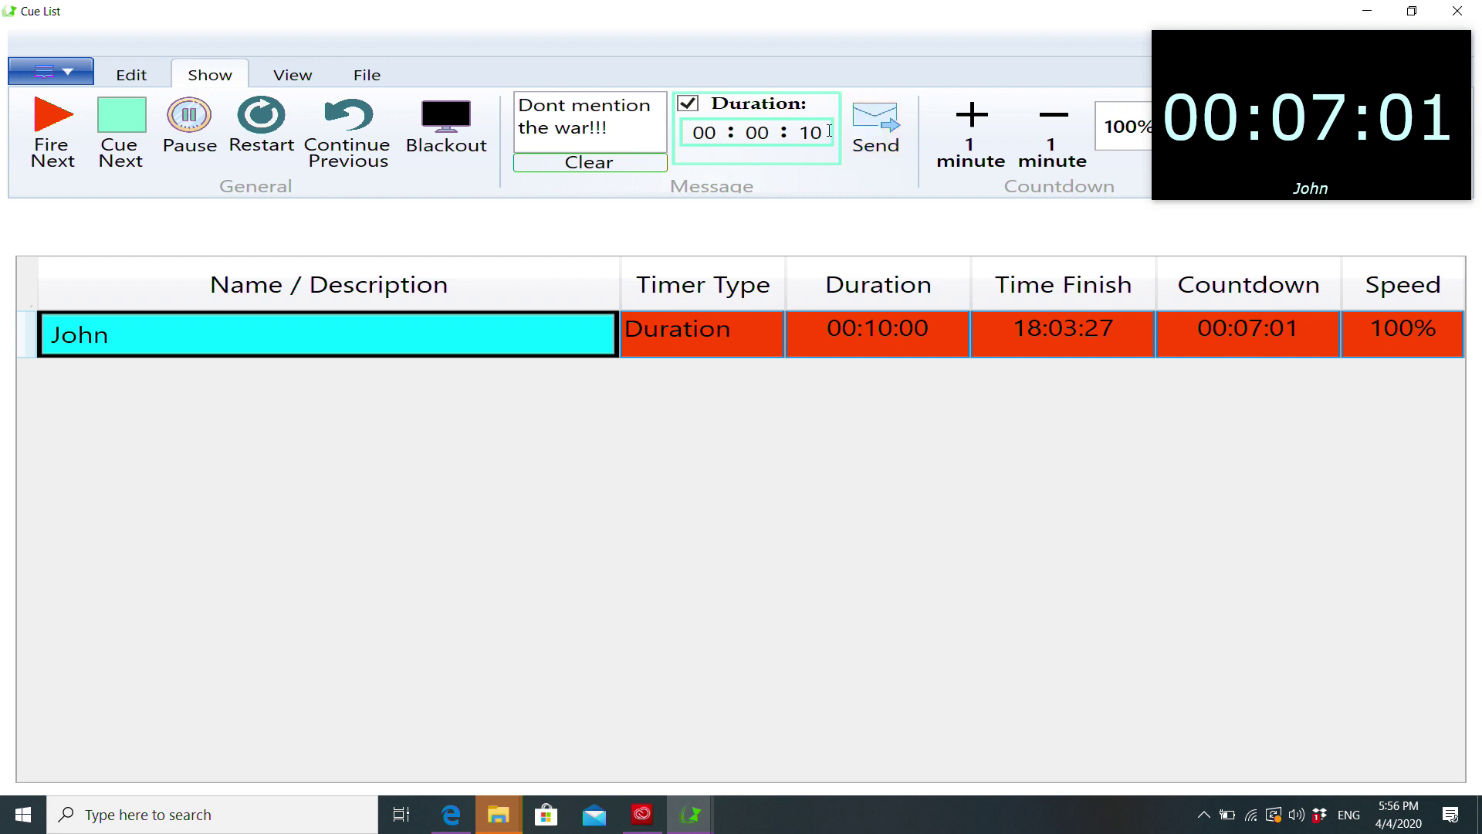
{"action": "left_click", "coordinate": [884, 132]}
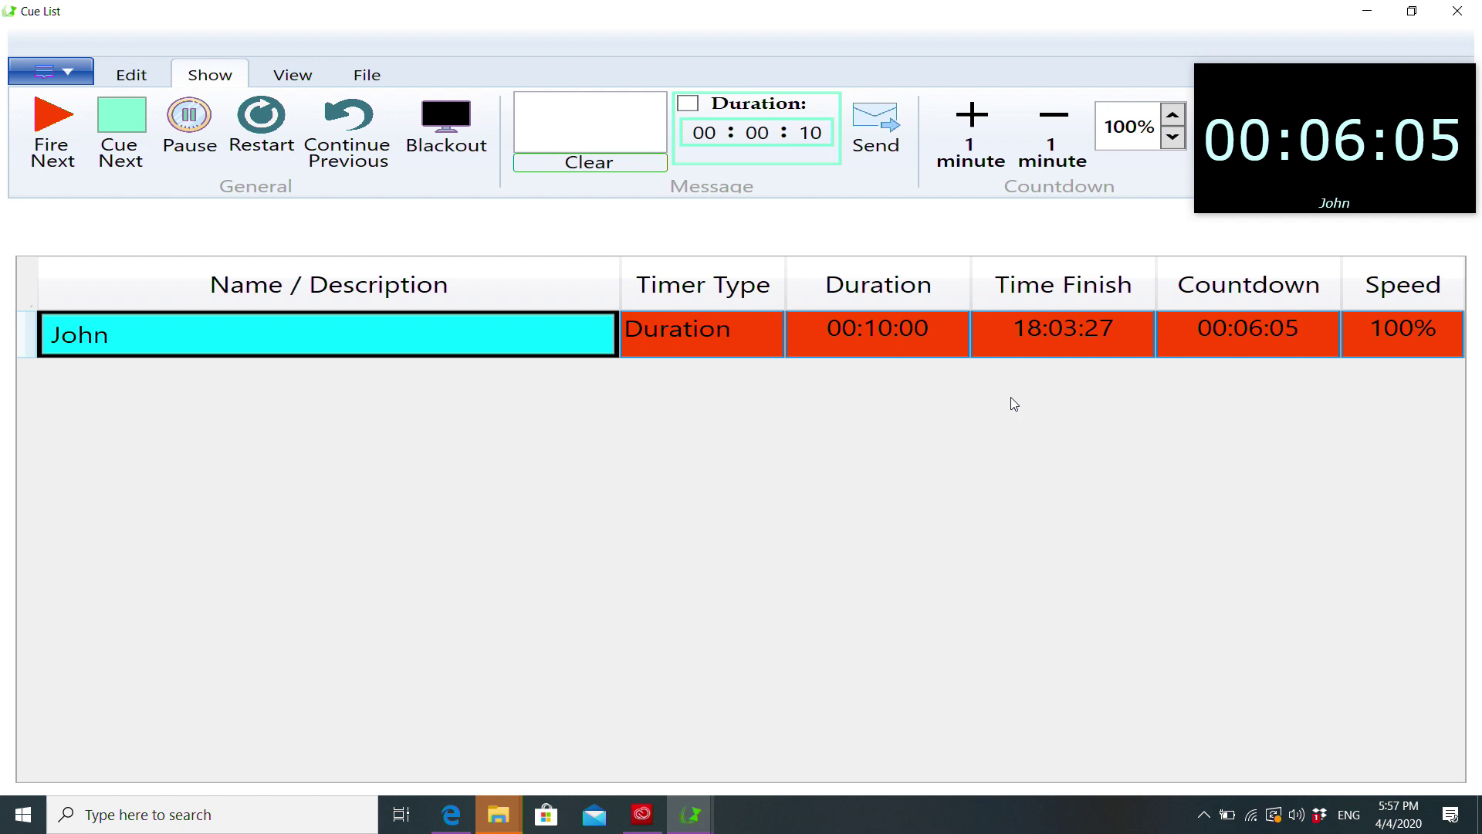
Raise the cue's duration from 00:10:00 to 00:11:00
{"action": "left_click", "coordinate": [885, 331]}
{"action": "left_click", "coordinate": [884, 330]}
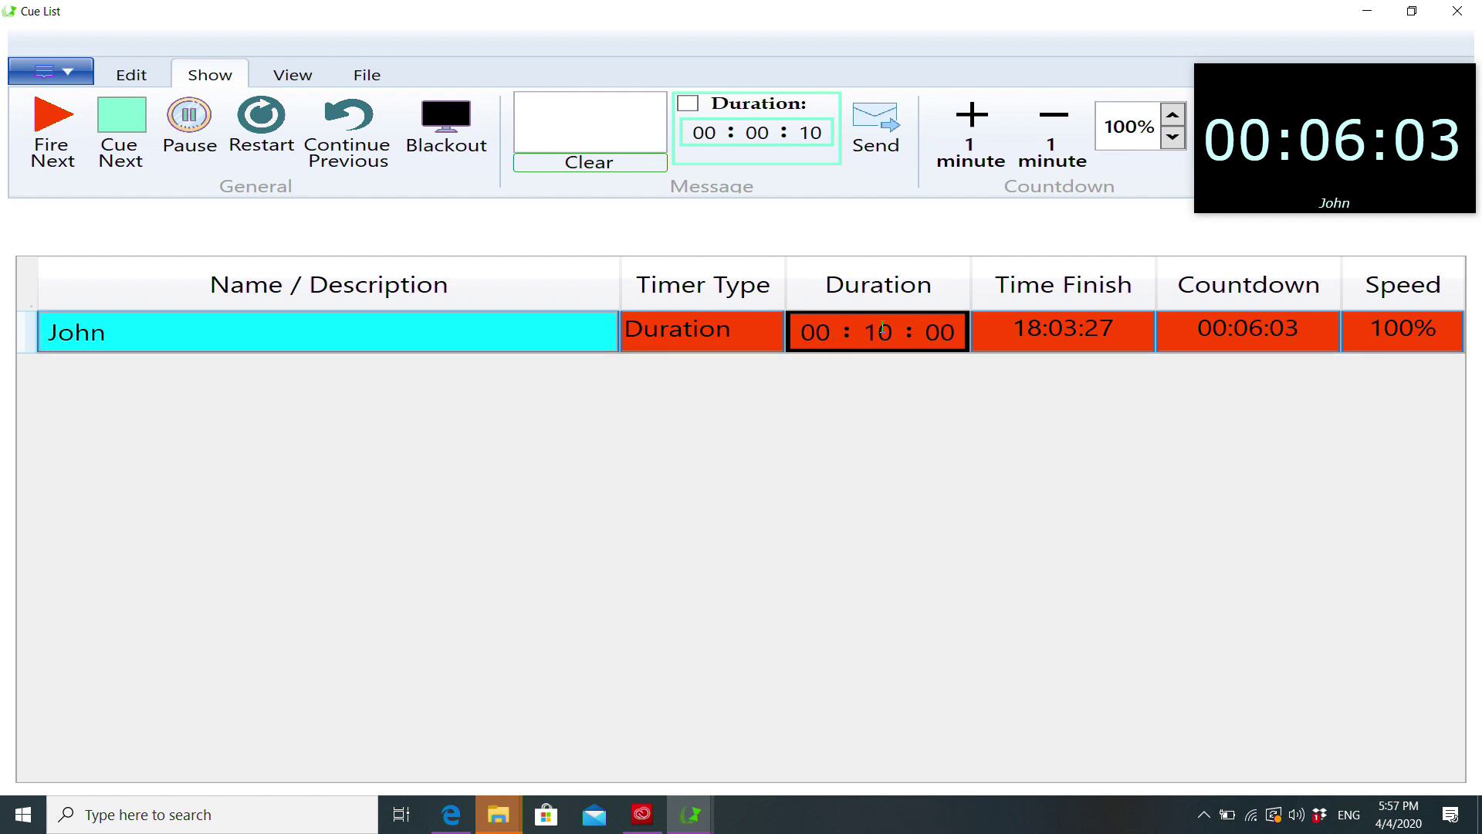
{"action": "key", "text": "Up"}
{"action": "key", "text": "Return"}
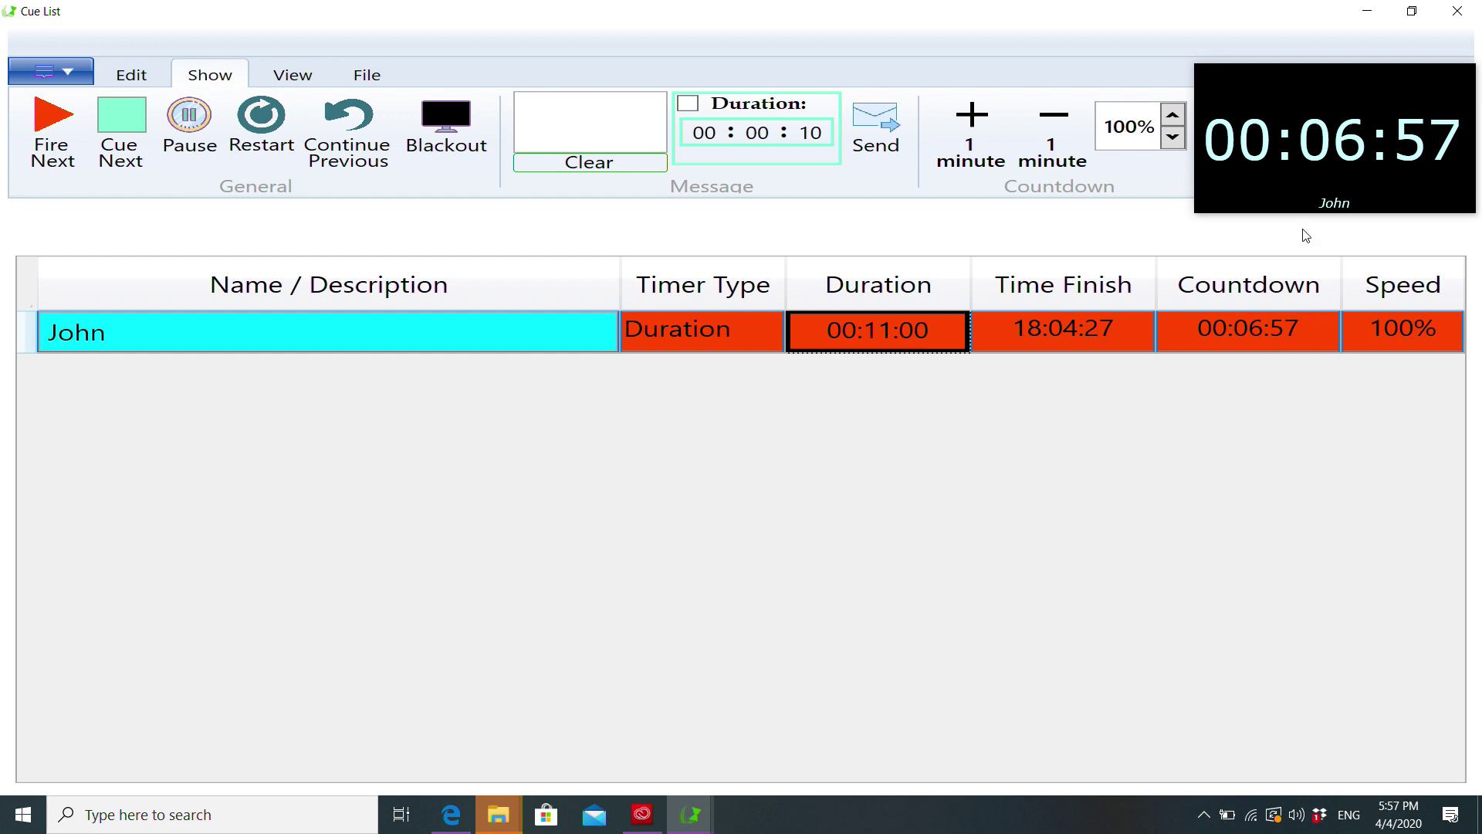
Set the finish time minutes to 10 (18:10:27) and add a minute to the running countdown
{"action": "left_click", "coordinate": [1076, 332]}
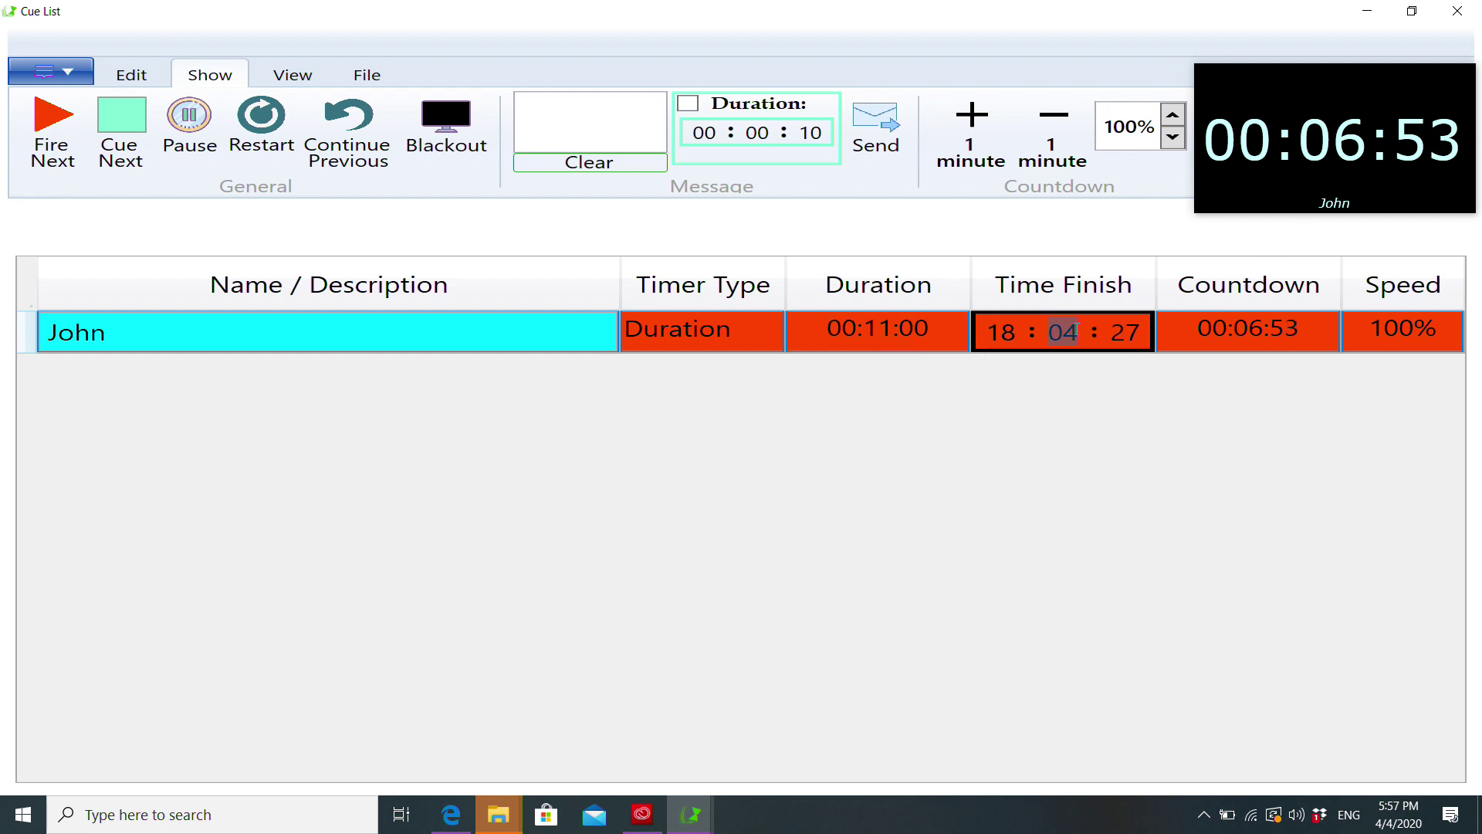
{"action": "type", "text": "10"}
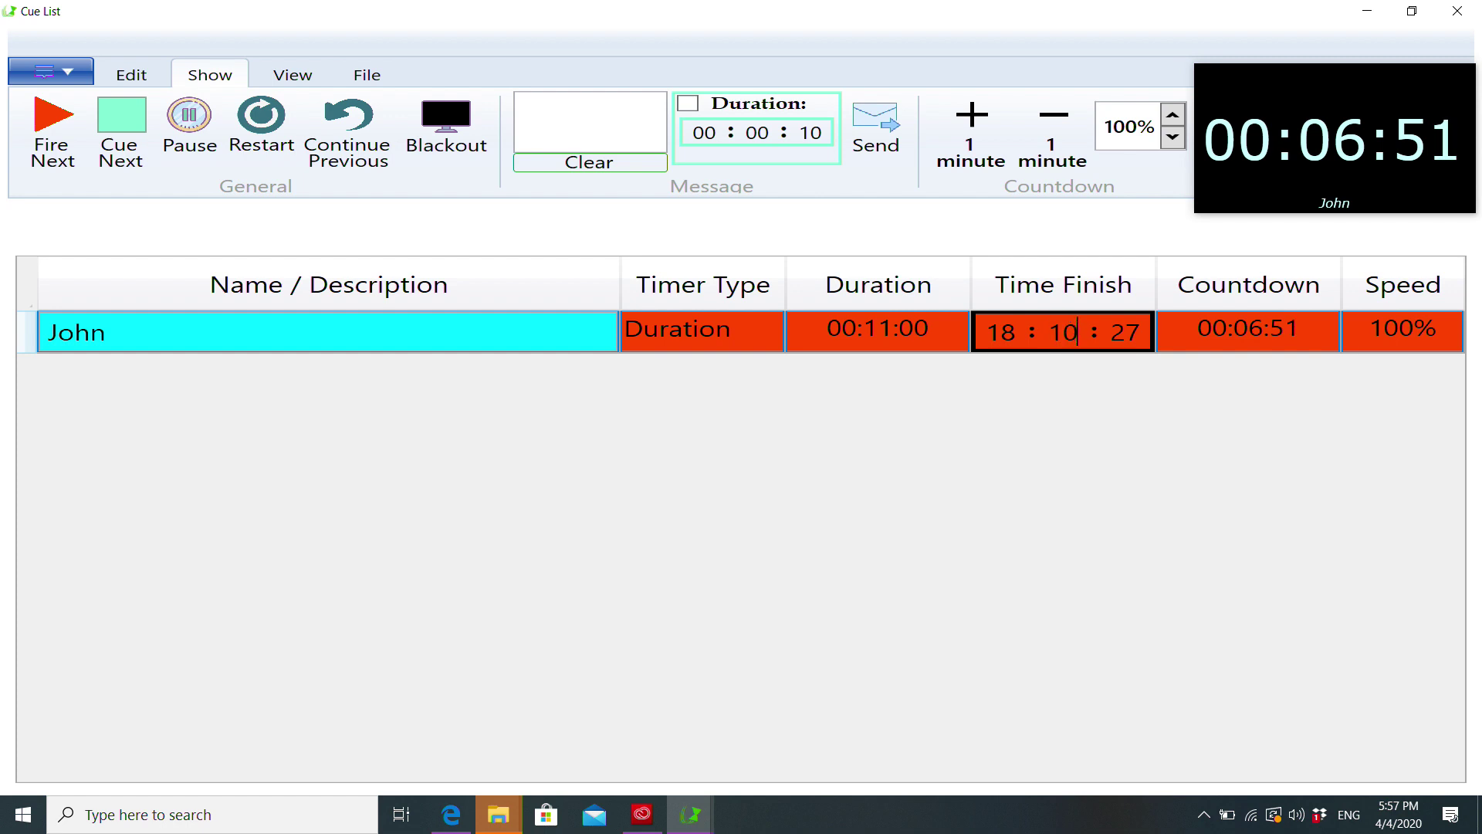
{"action": "key", "text": "Return"}
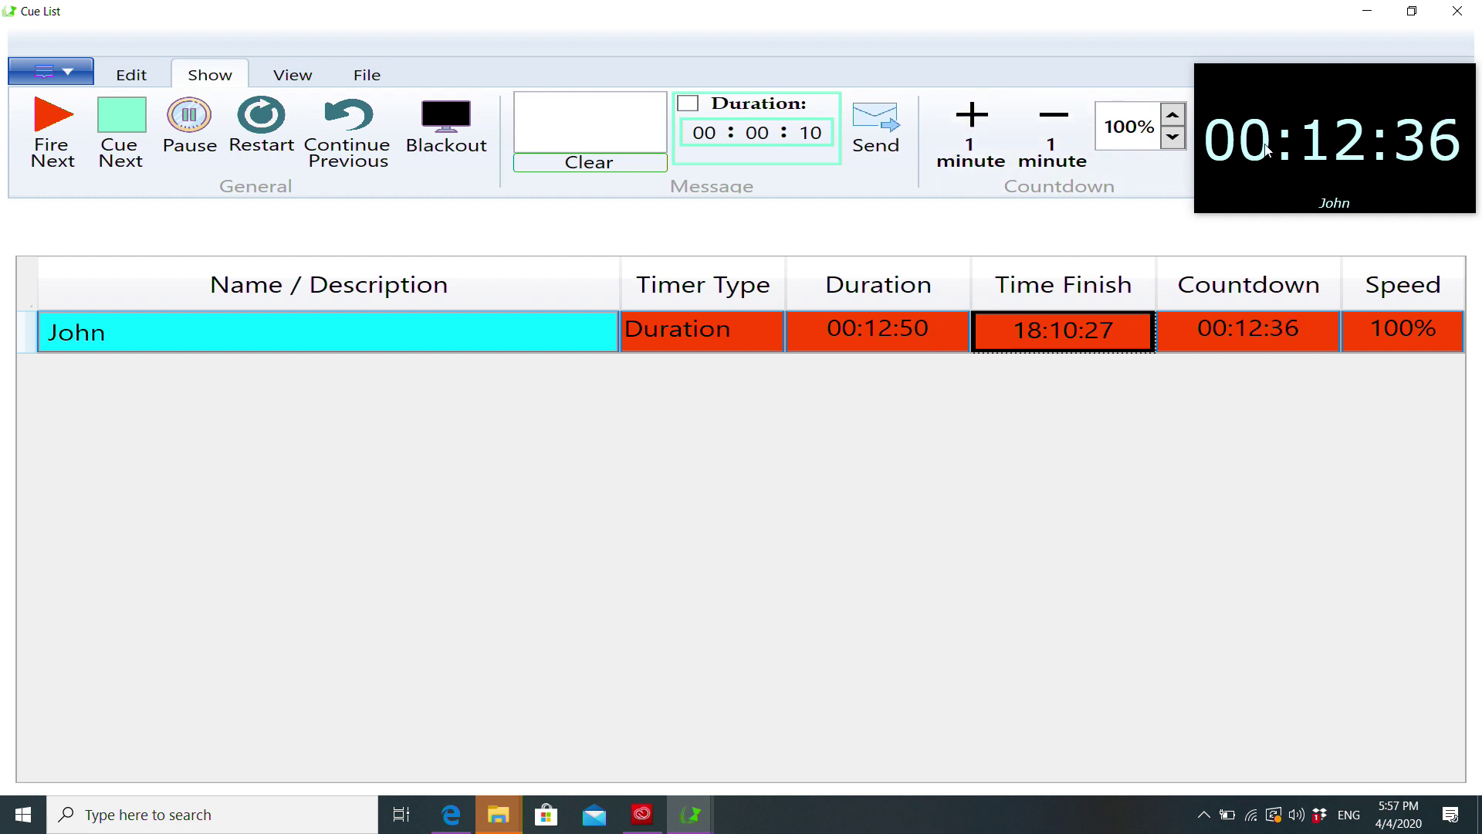
{"action": "left_click", "coordinate": [958, 130]}
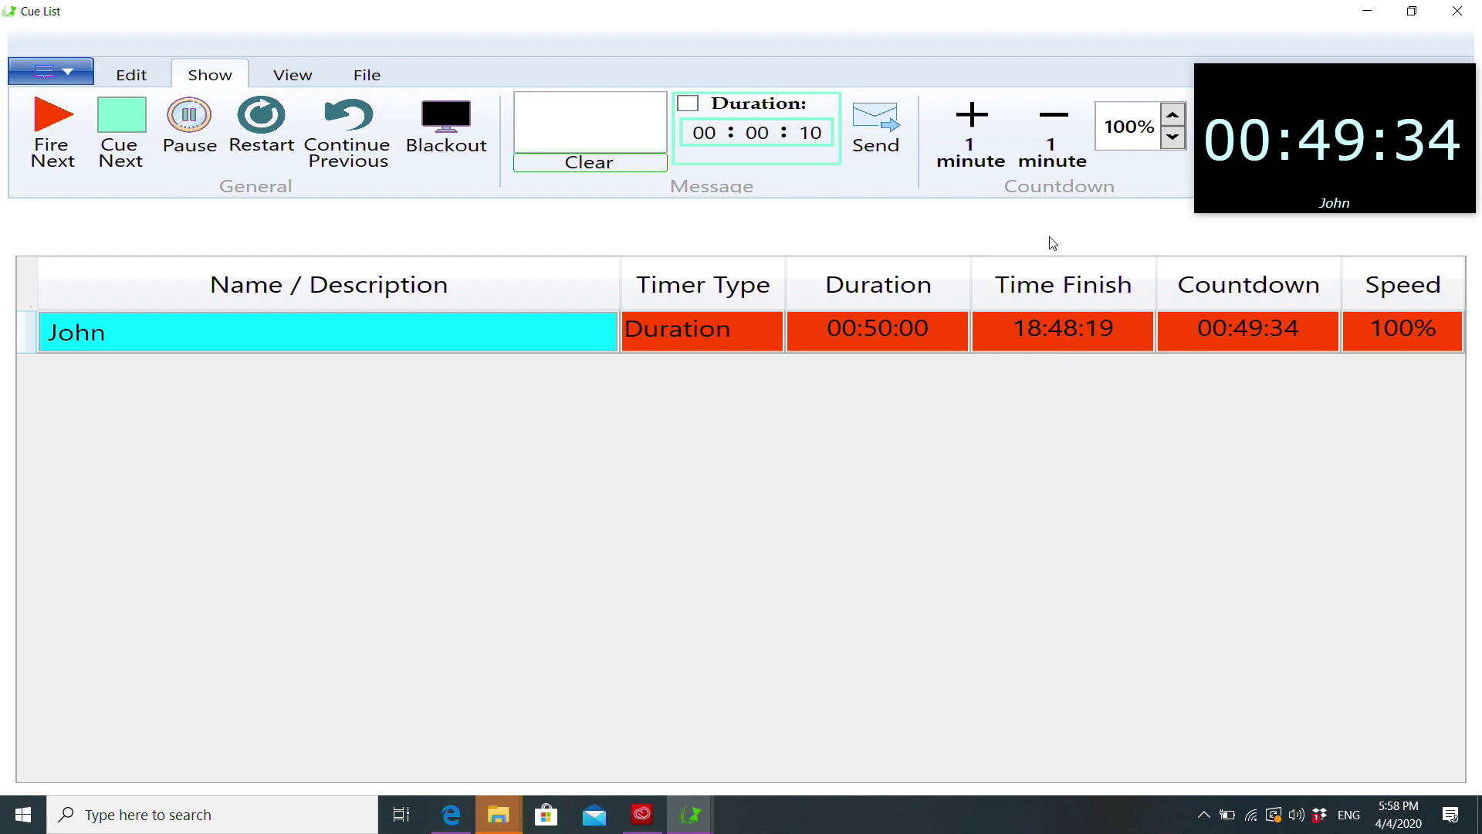
Add one minute to the running countdown, then take one minute back off
{"action": "left_click", "coordinate": [978, 131]}
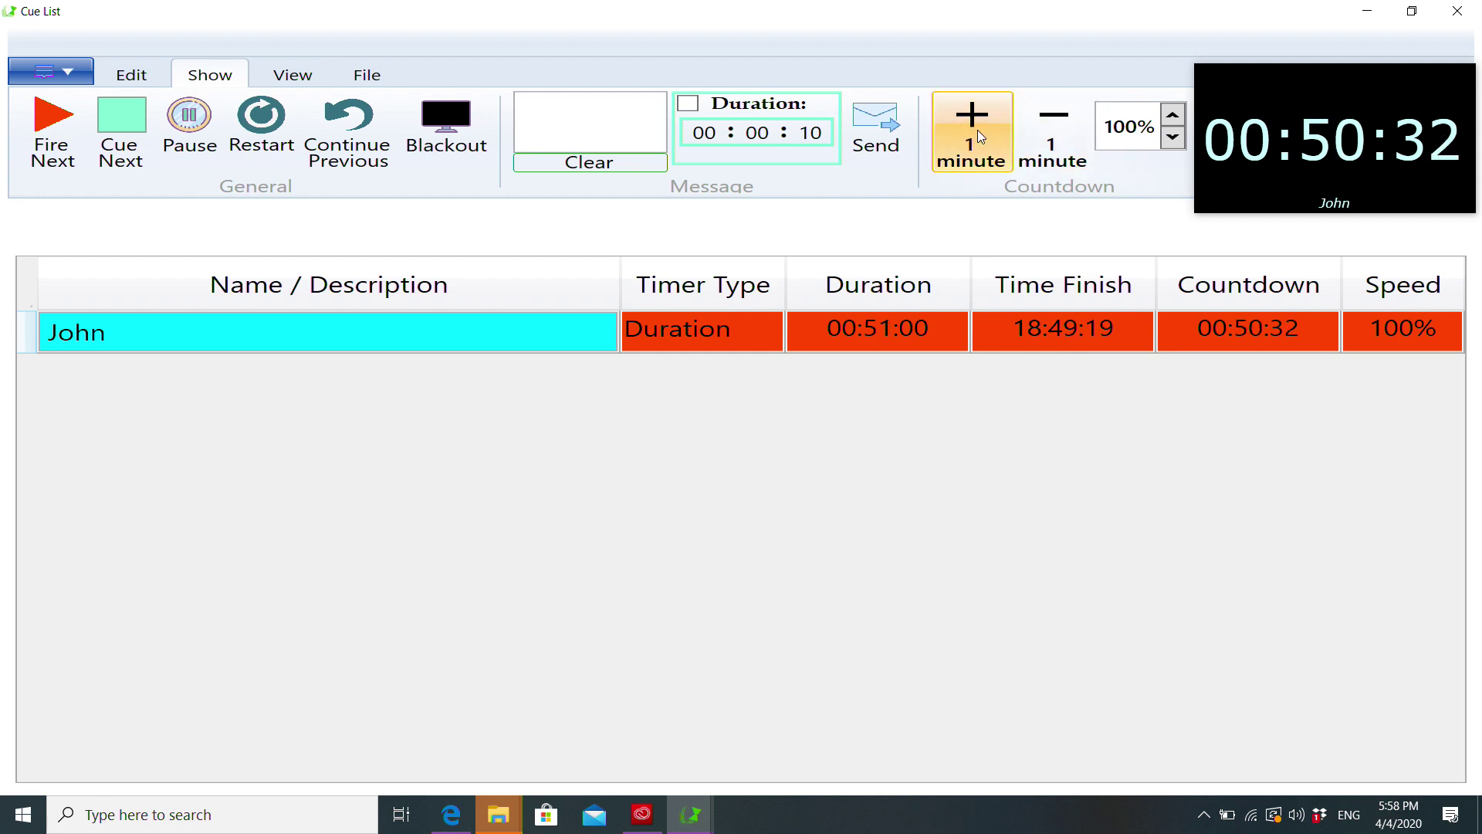
{"action": "left_click", "coordinate": [1029, 134]}
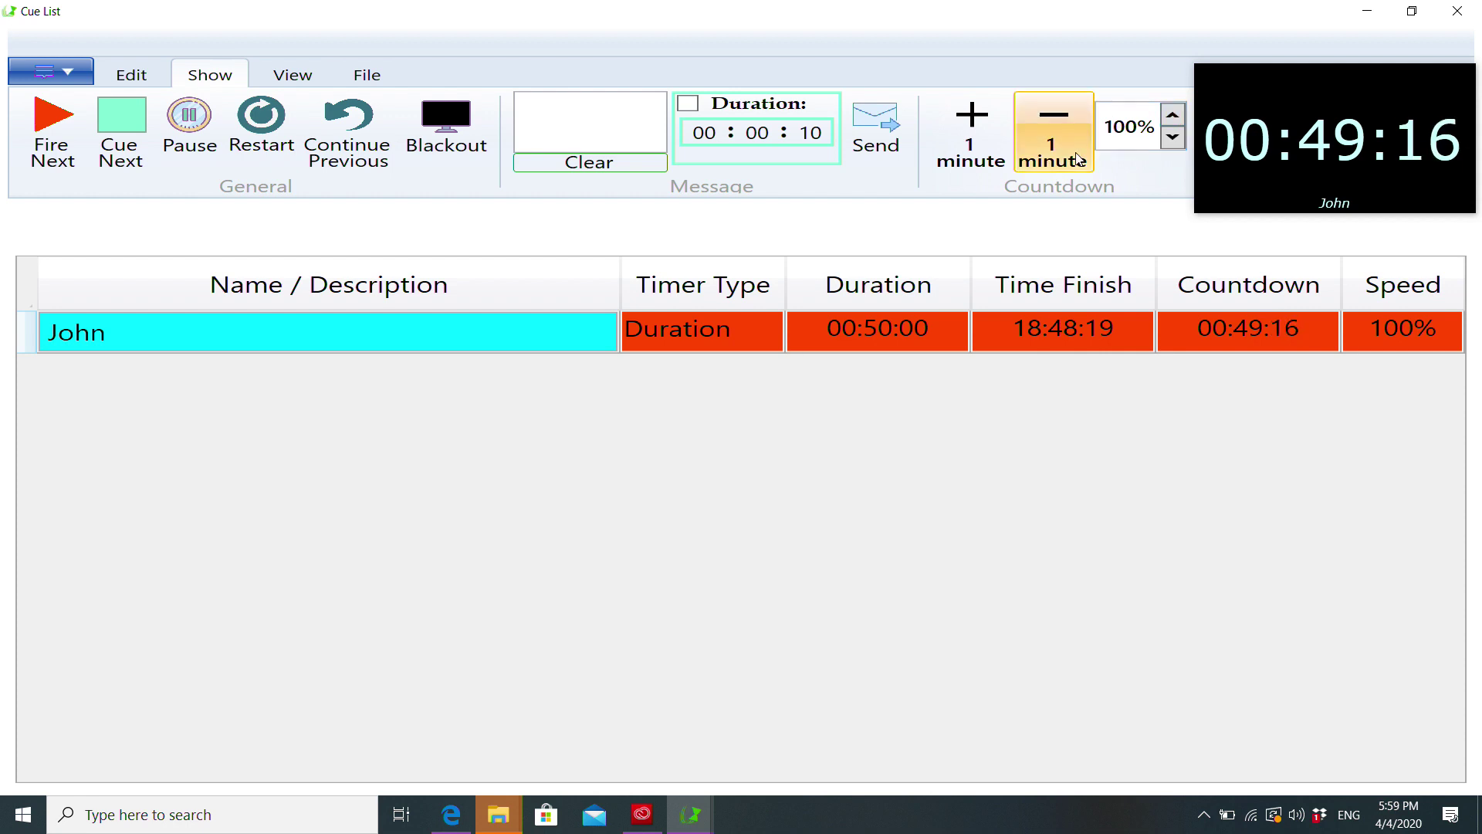
Raise the countdown speed to 108%, then reset it to 100%
{"action": "left_click", "coordinate": [1173, 114]}
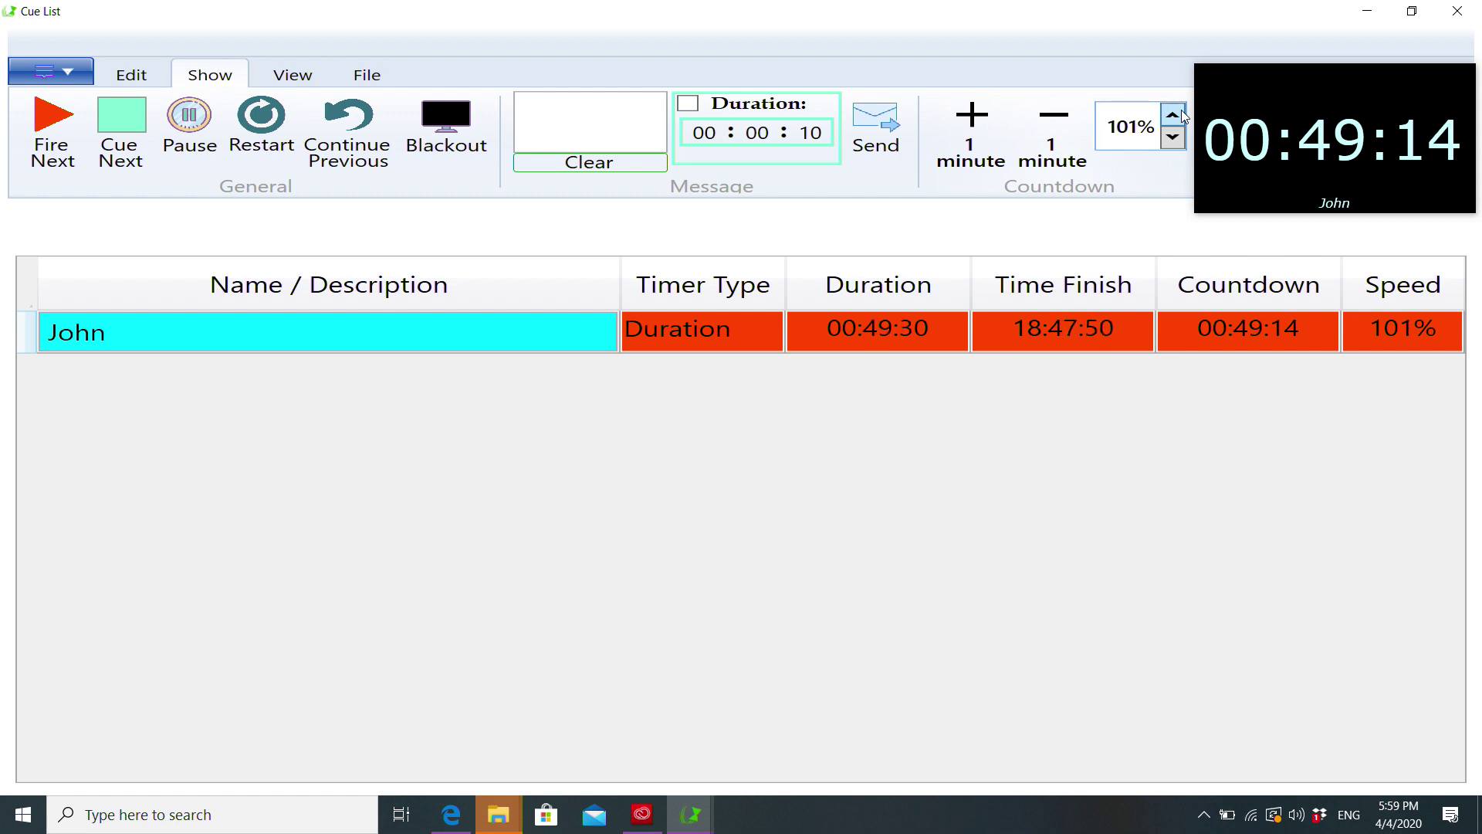
{"action": "left_click", "coordinate": [1173, 115]}
{"action": "left_click", "coordinate": [1181, 113]}
{"action": "left_click", "coordinate": [1181, 114]}
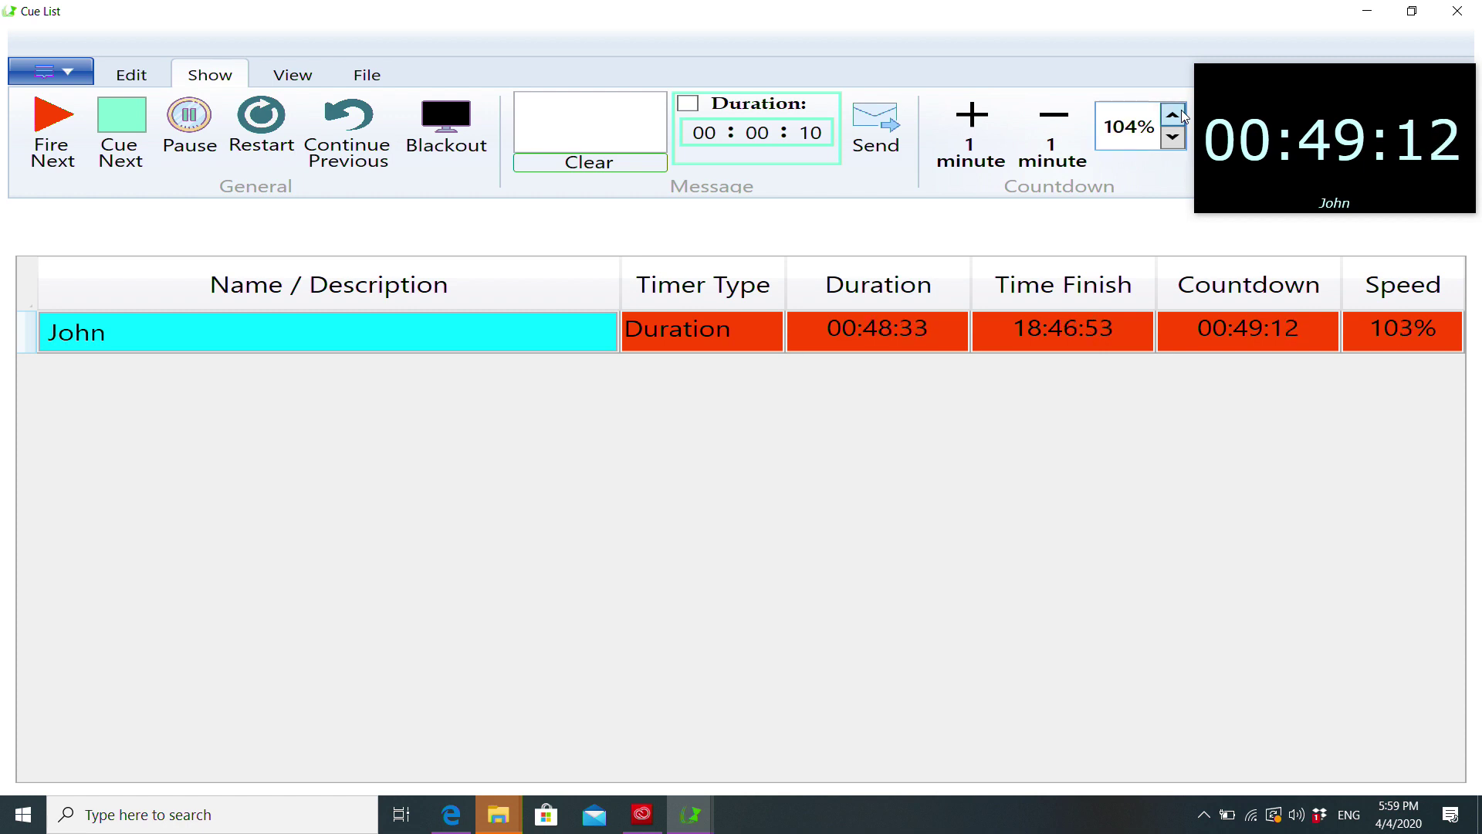
{"action": "left_click", "coordinate": [1182, 113]}
{"action": "left_click", "coordinate": [1181, 113]}
{"action": "left_click", "coordinate": [1181, 113]}
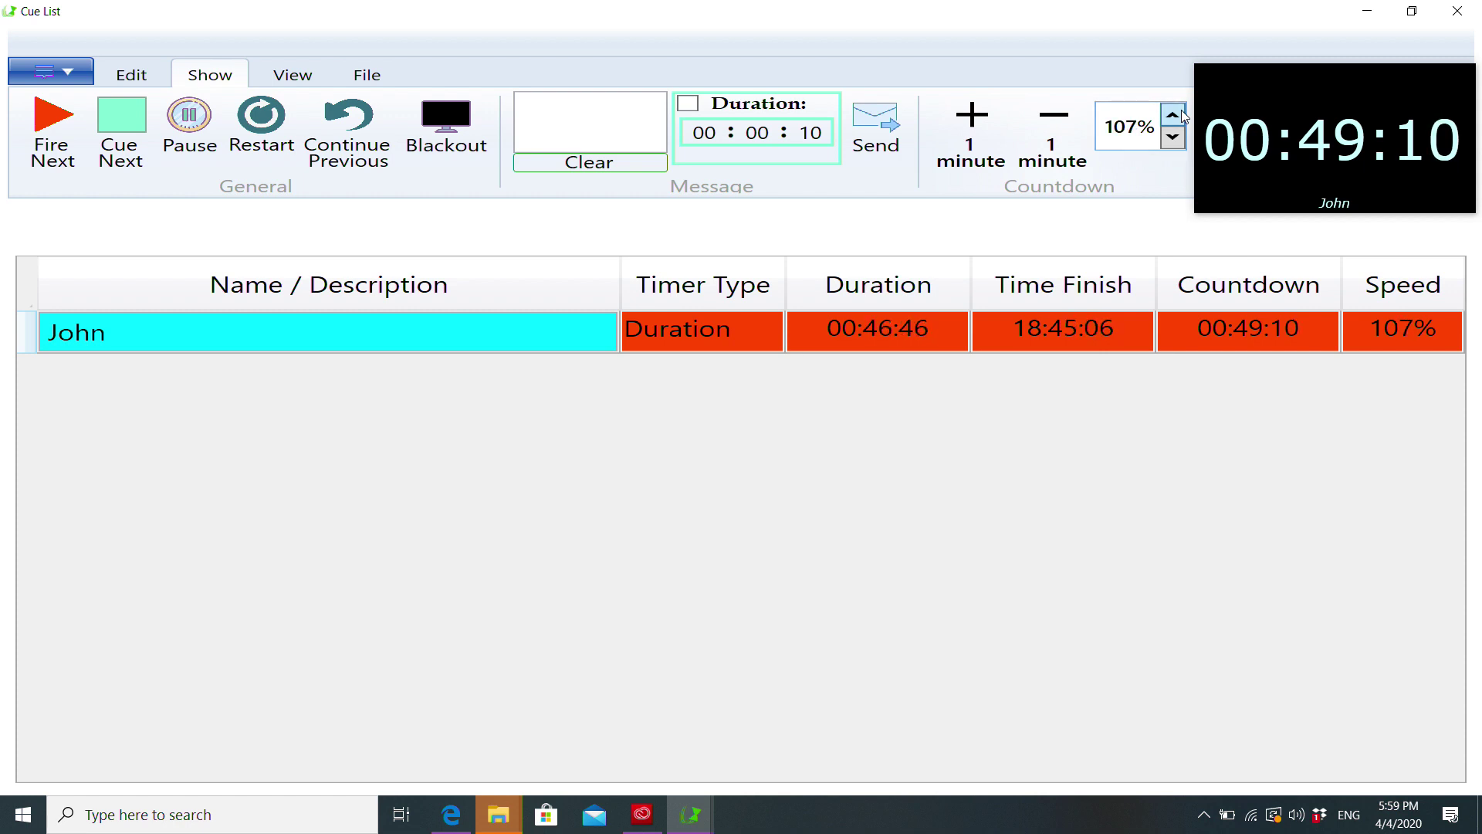
{"action": "left_click", "coordinate": [1181, 113]}
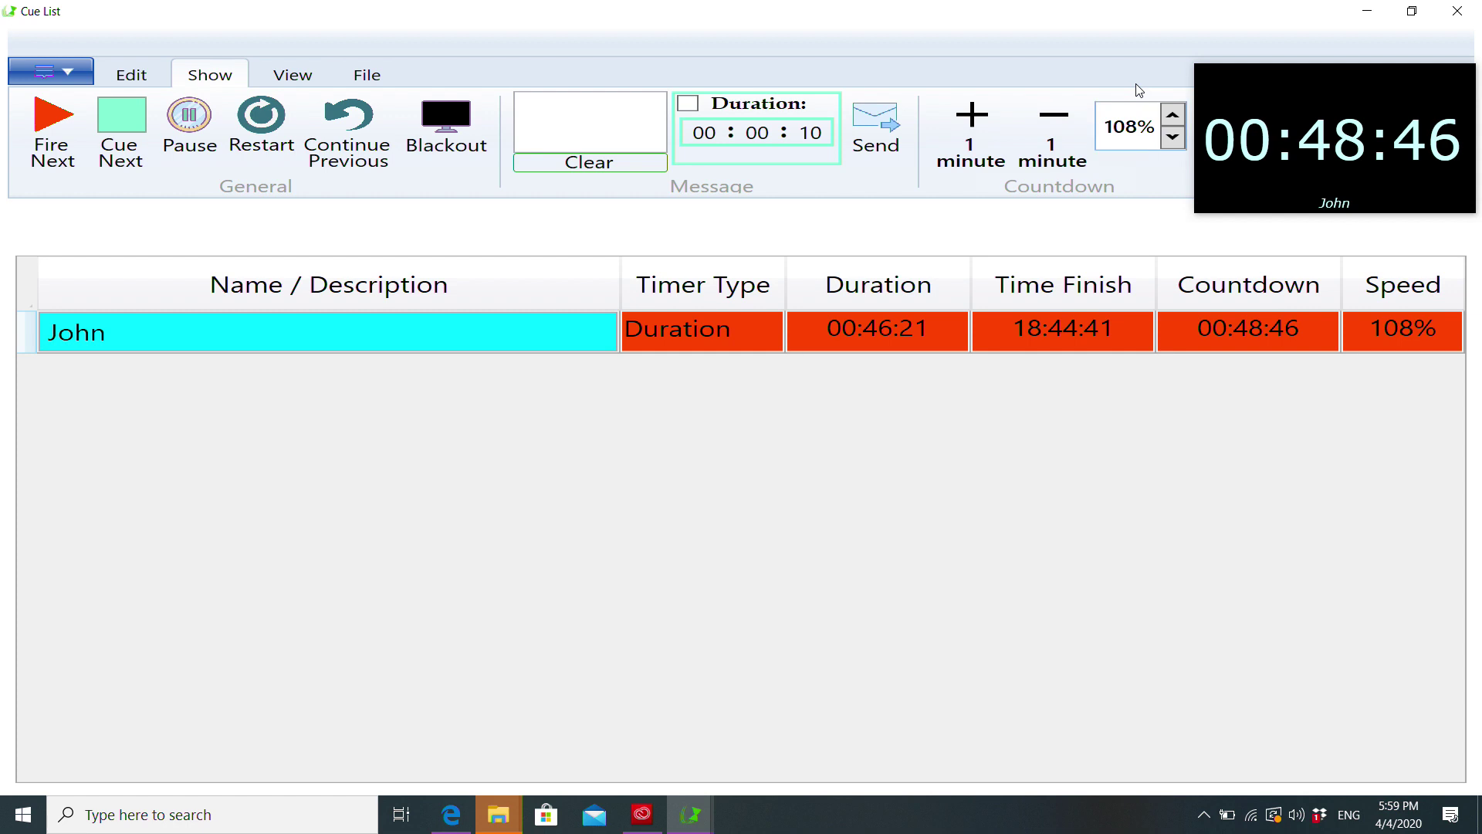
{"action": "double_click", "coordinate": [1131, 124]}
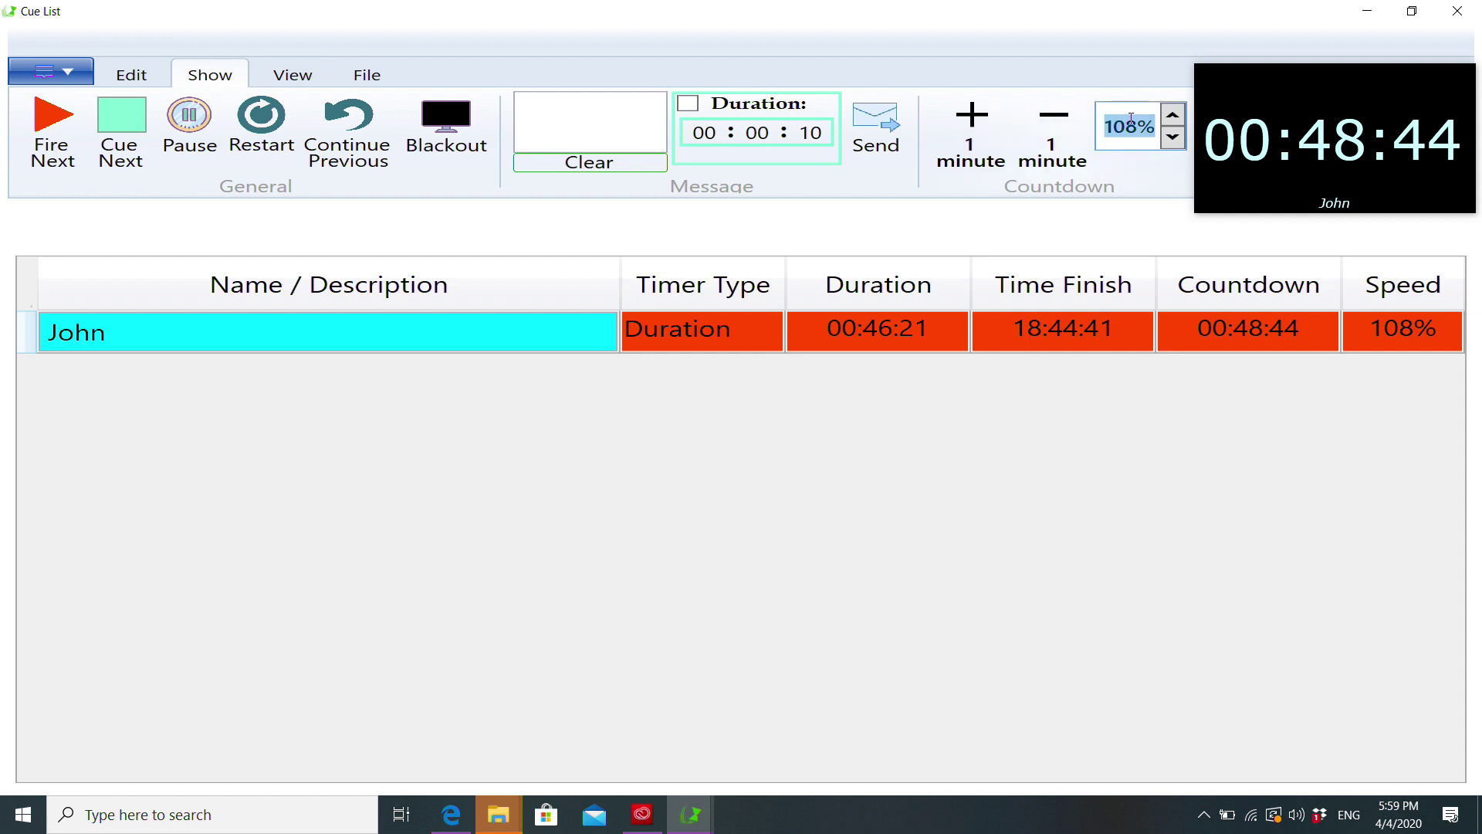
{"action": "key", "text": "BackSpace"}
{"action": "type", "text": "100"}
{"action": "key", "text": "Return"}
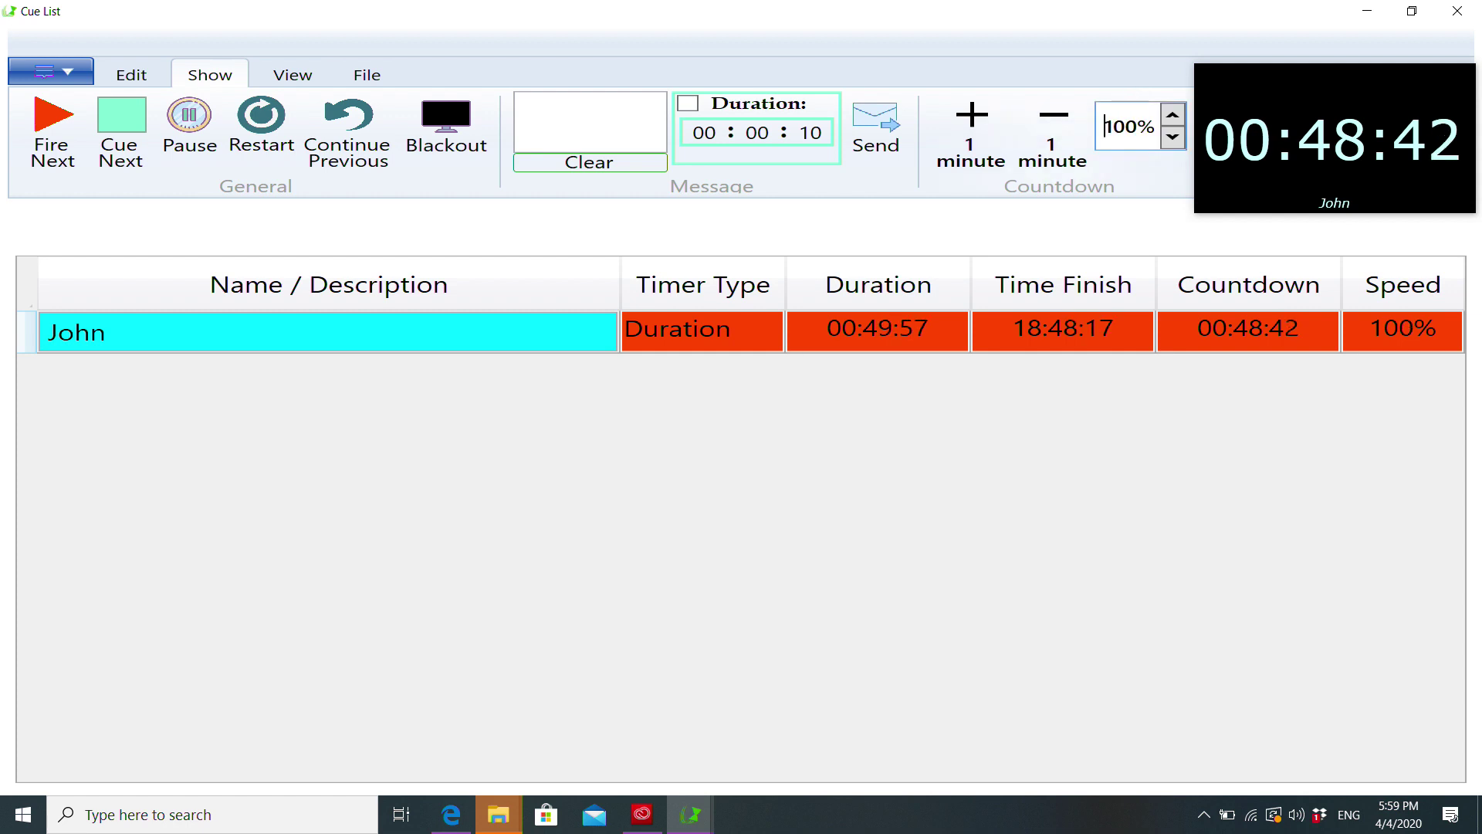
Lower the countdown speed step by step down to 80%
{"action": "left_click", "coordinate": [1170, 139]}
{"action": "left_click", "coordinate": [1171, 139]}
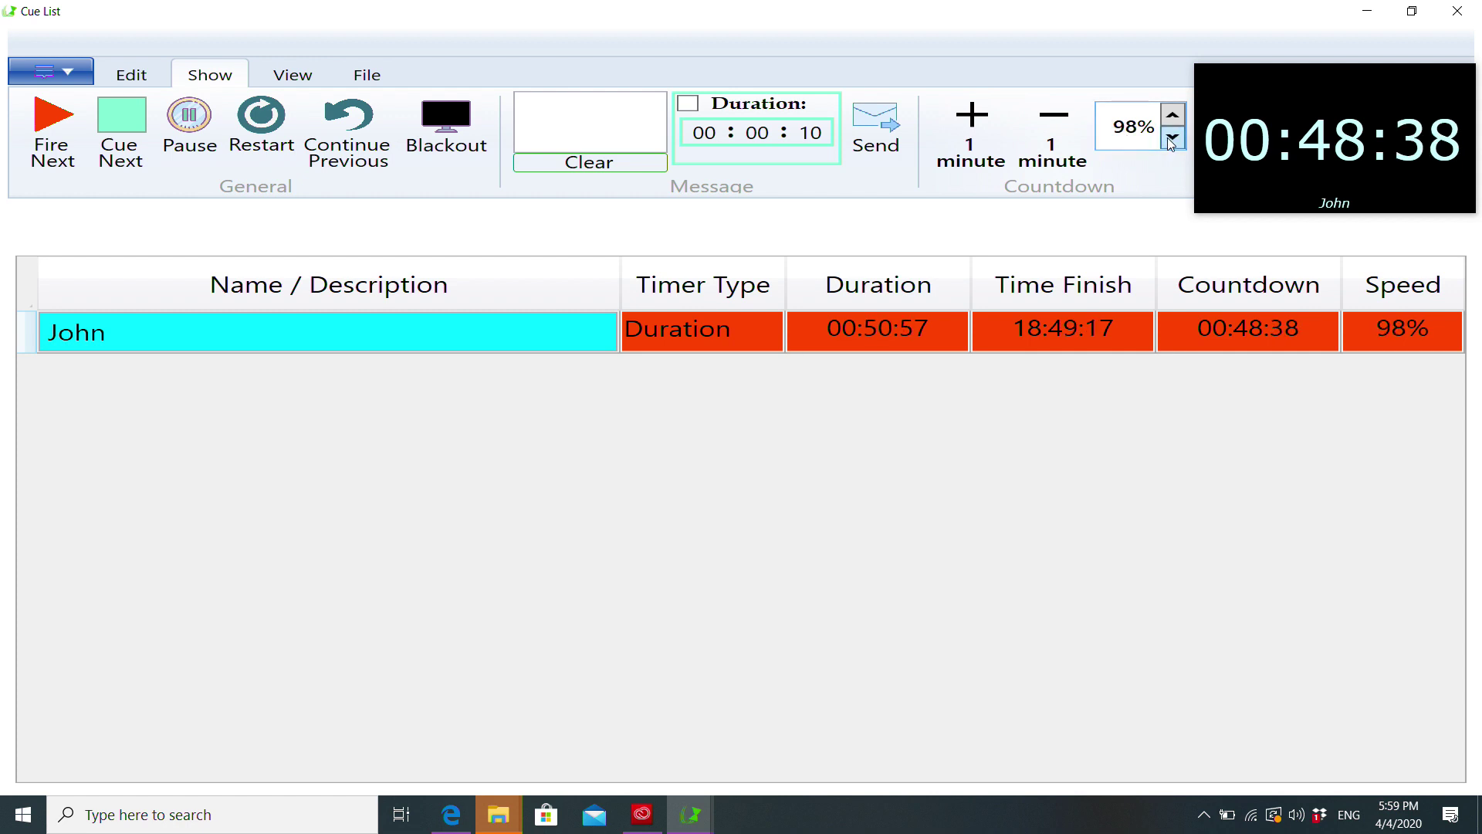
{"action": "left_click", "coordinate": [1170, 139]}
{"action": "left_click", "coordinate": [1171, 139]}
{"action": "left_click", "coordinate": [1170, 139]}
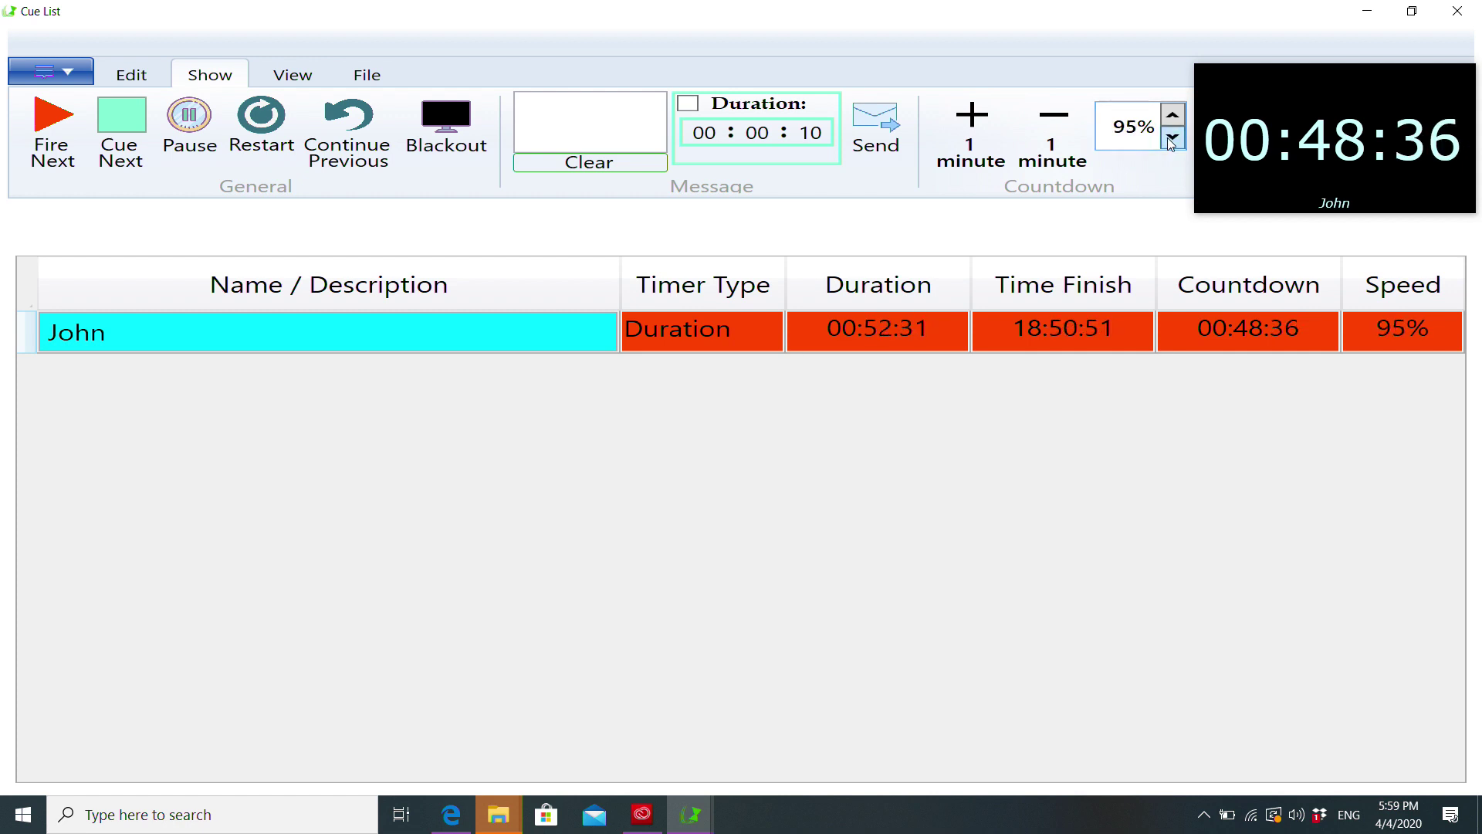
{"action": "left_click", "coordinate": [1172, 139]}
{"action": "left_click", "coordinate": [1172, 139]}
{"action": "left_click", "coordinate": [1172, 139]}
{"action": "left_click", "coordinate": [1172, 139]}
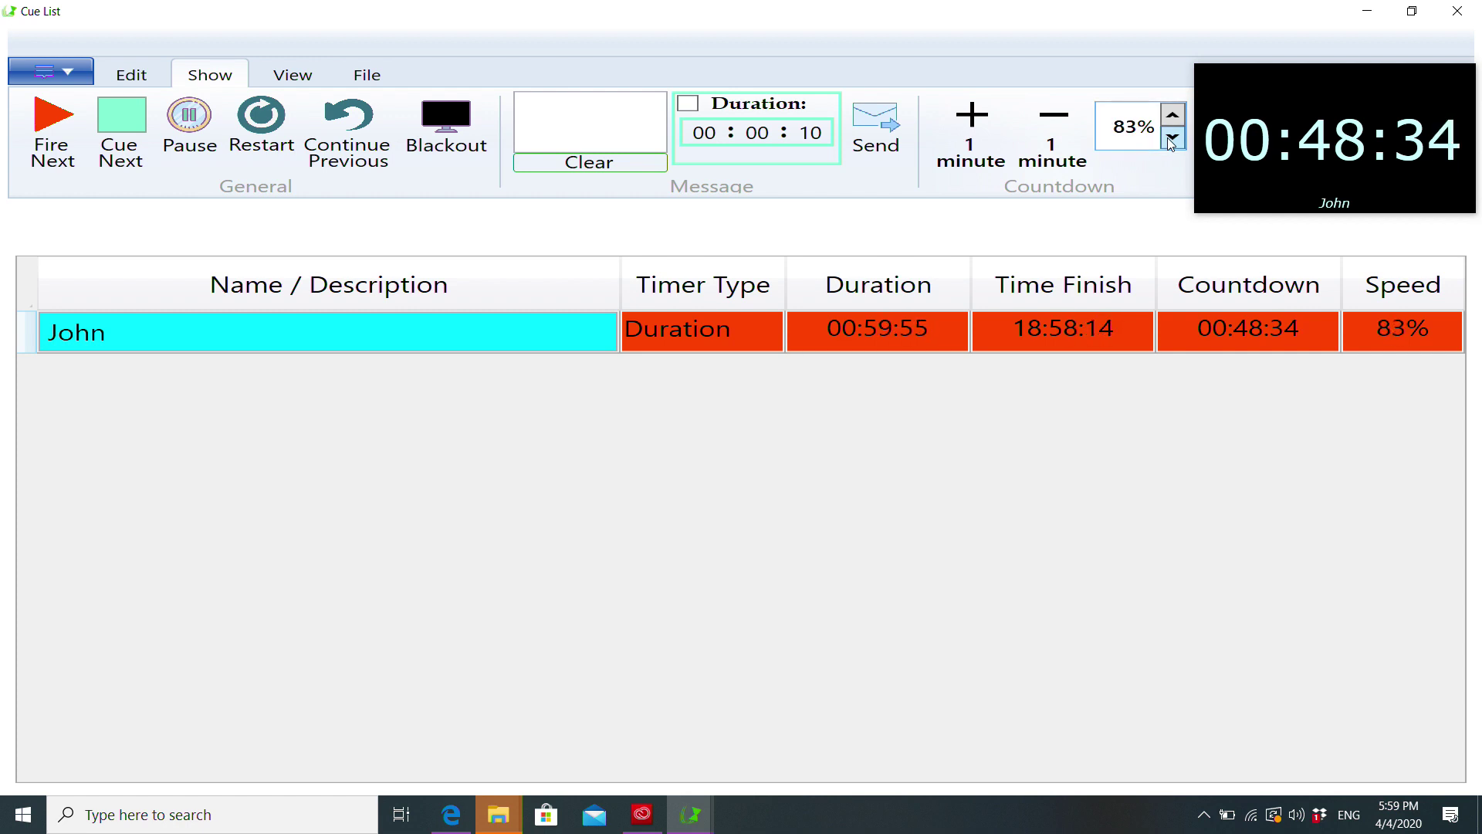
{"action": "left_click", "coordinate": [1172, 139]}
{"action": "left_click", "coordinate": [1172, 139]}
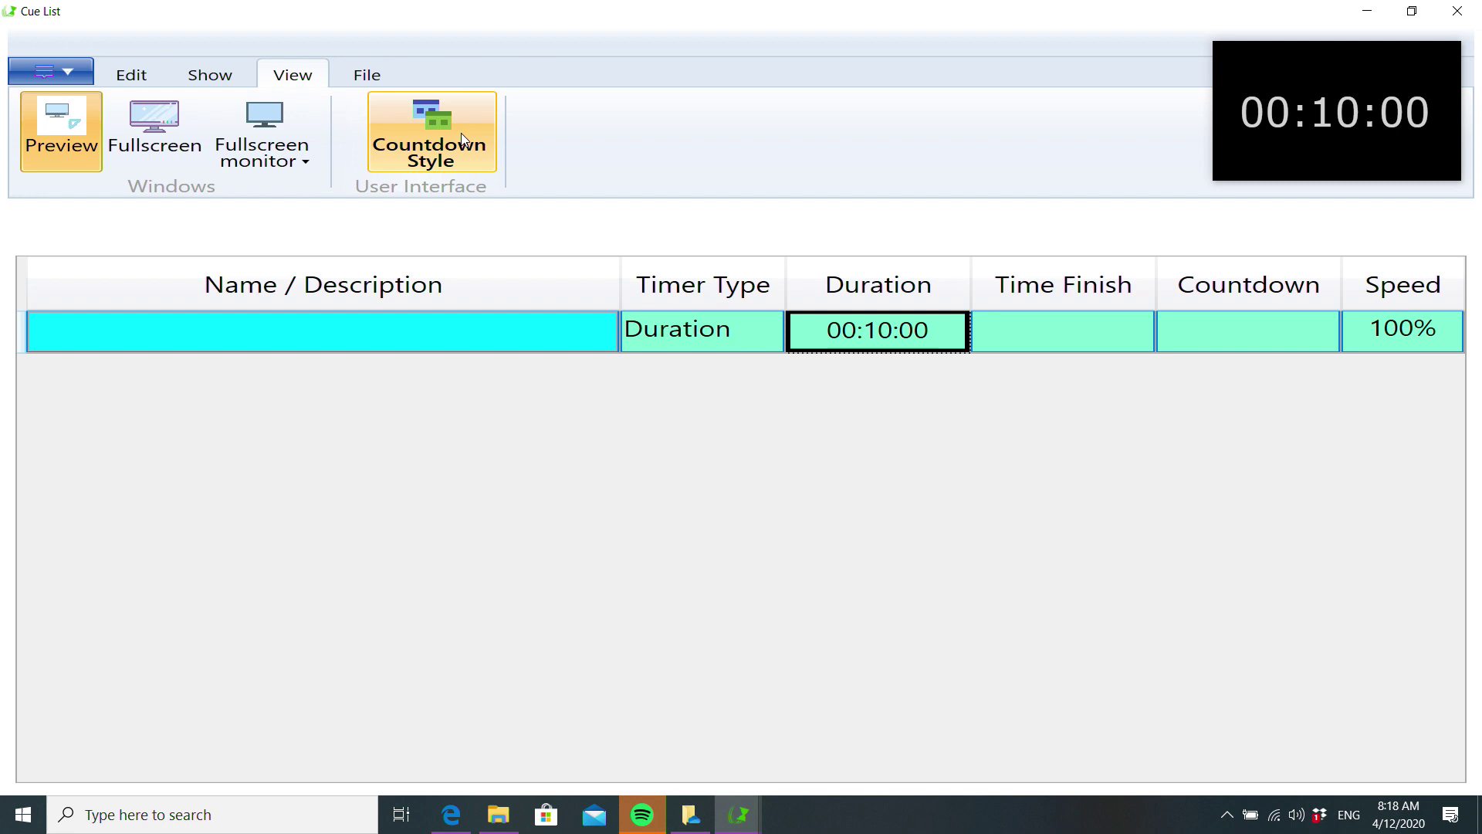
Open Countdown Style beside an enlarged preview and toggle Display hours off and back on
{"action": "left_click", "coordinate": [461, 133]}
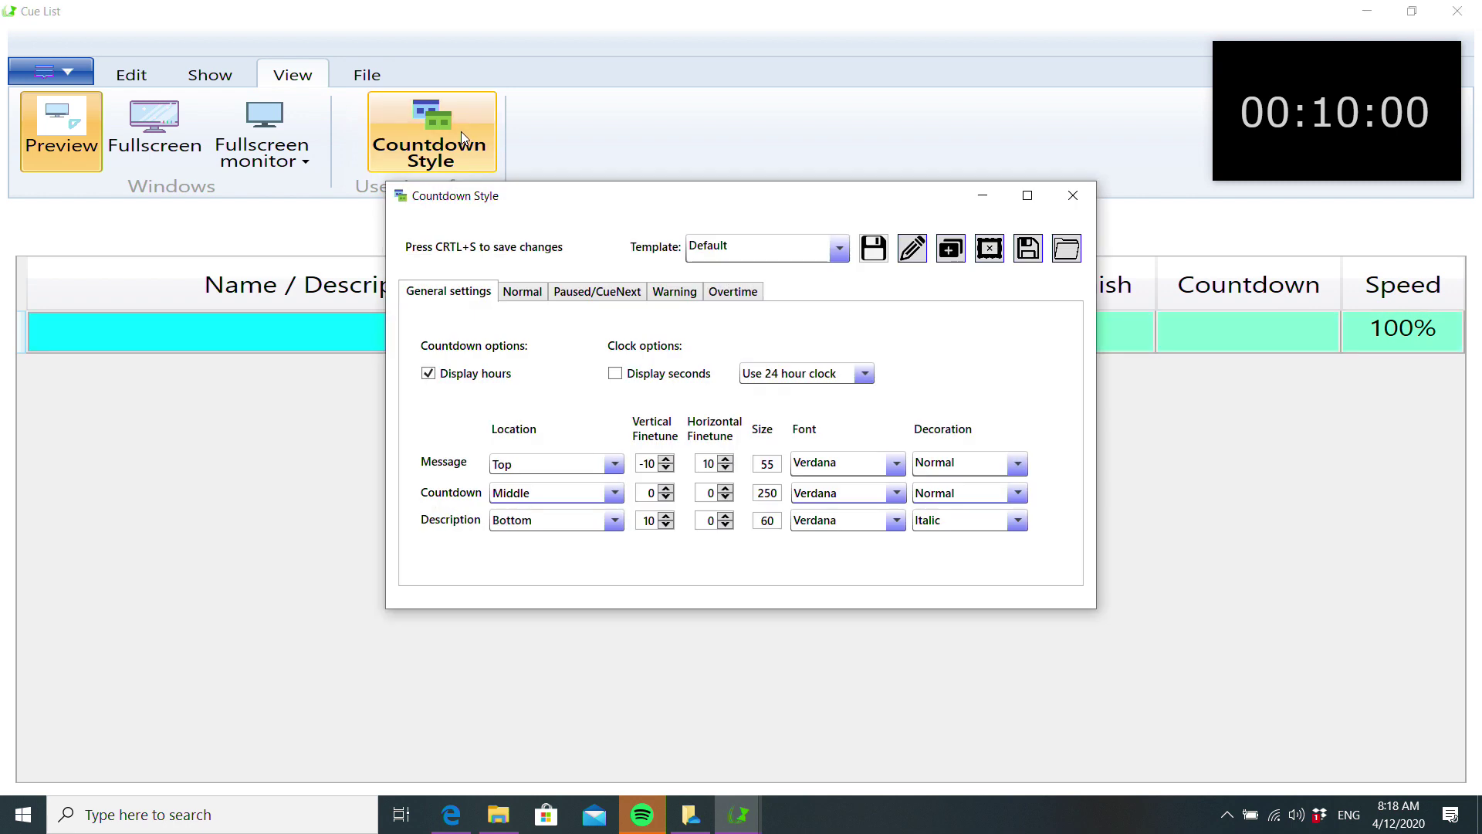
{"action": "left_click", "coordinate": [1367, 113]}
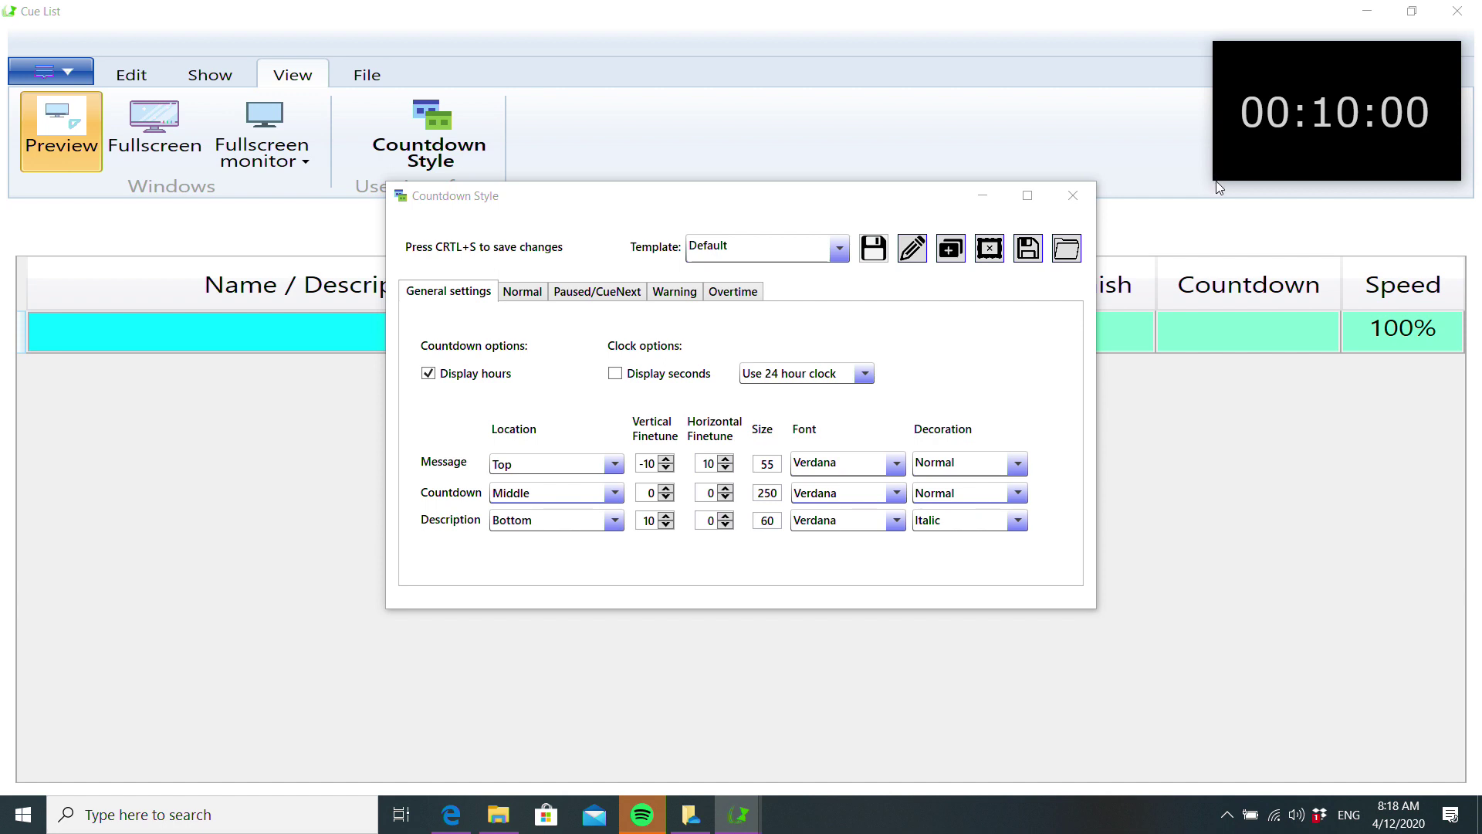
{"action": "left_click_drag", "start_coordinate": [1213, 179], "coordinate": [1018, 374]}
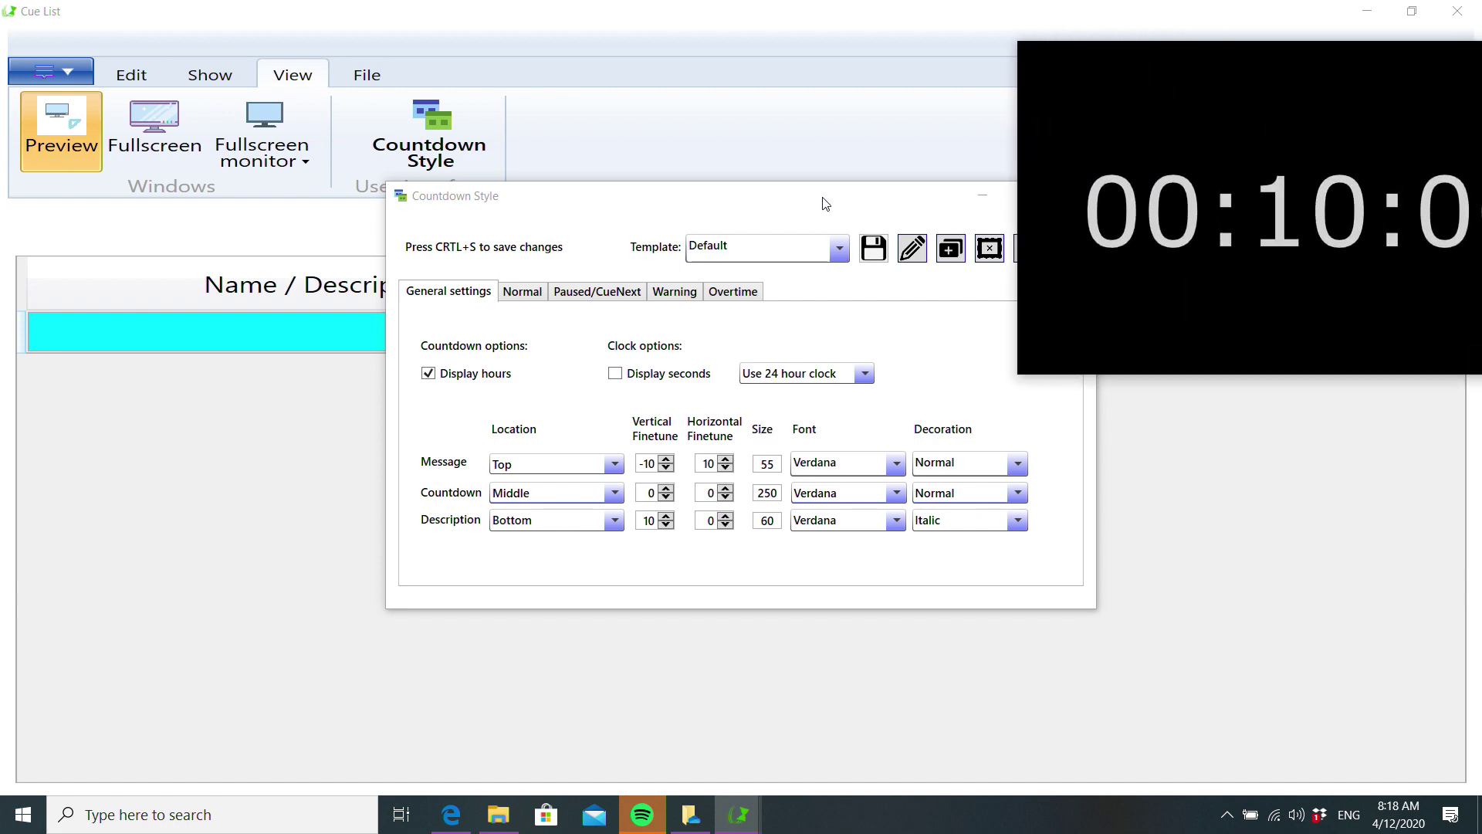
{"action": "left_click_drag", "start_coordinate": [828, 201], "coordinate": [534, 352]}
{"action": "left_click_drag", "start_coordinate": [1229, 106], "coordinate": [1048, 148]}
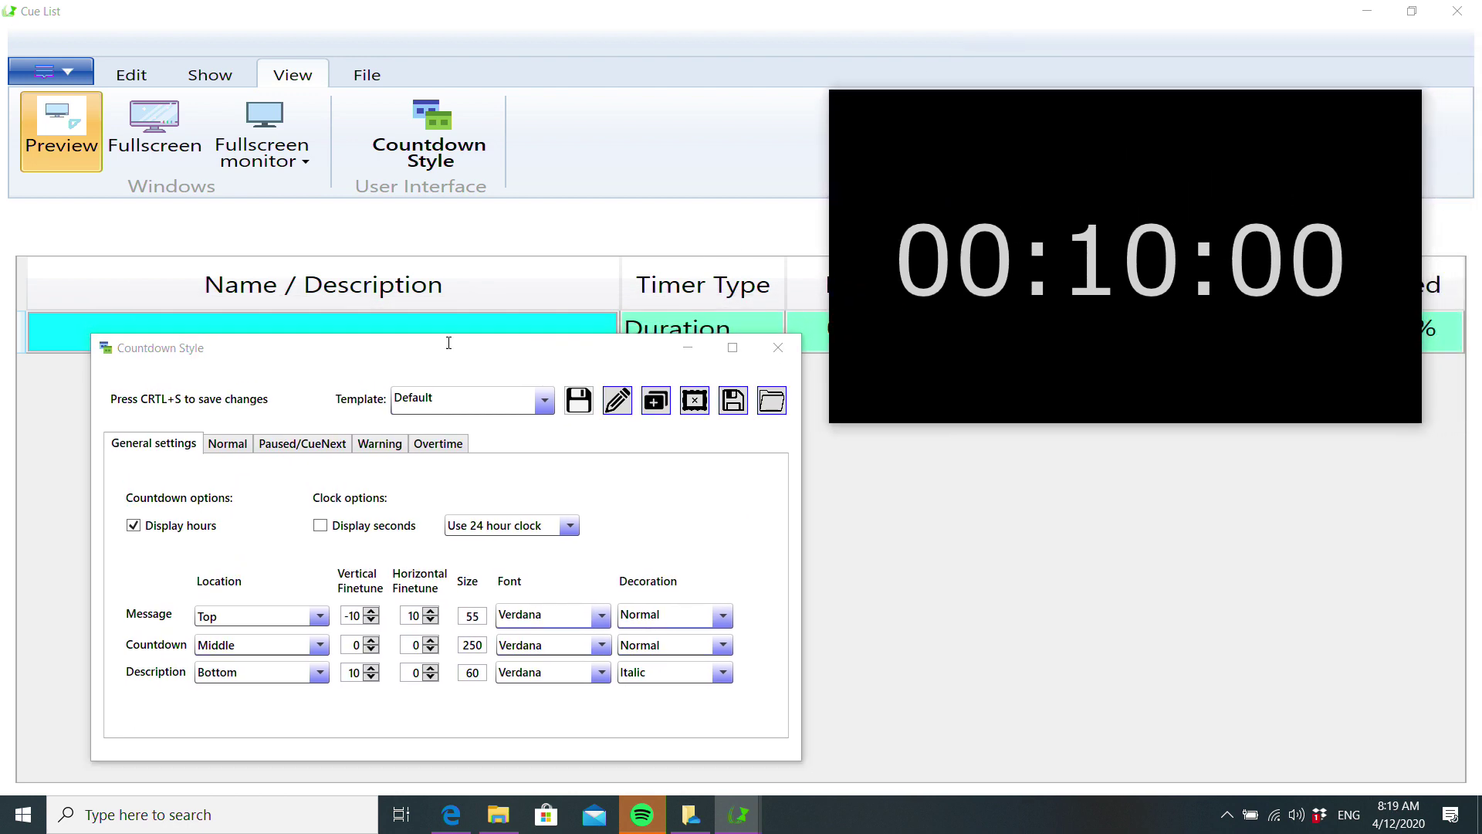
{"action": "left_click_drag", "start_coordinate": [367, 351], "coordinate": [393, 227]}
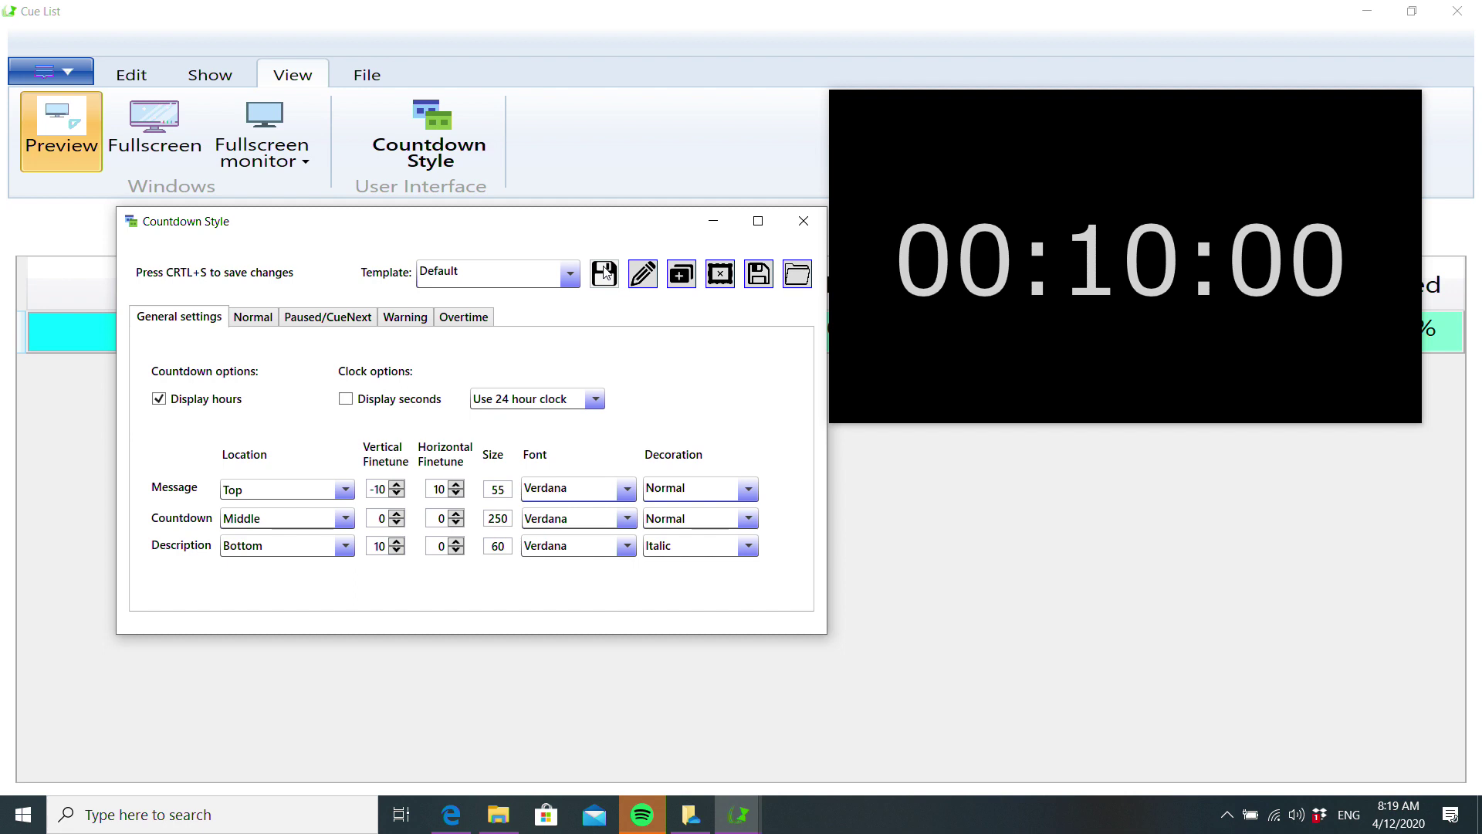
{"action": "left_click", "coordinate": [160, 399]}
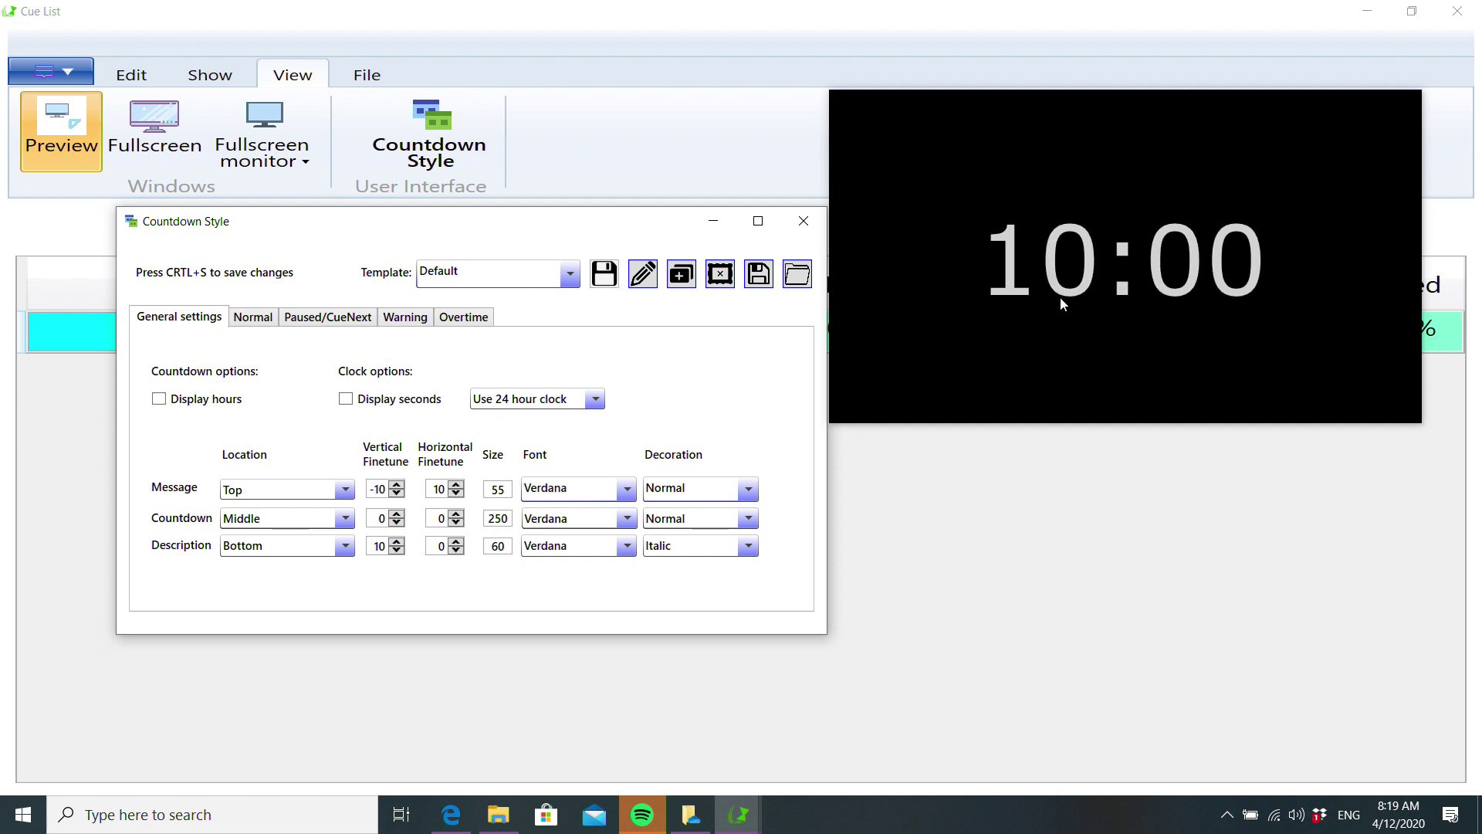
{"action": "left_click", "coordinate": [161, 400]}
Send the text 'message' to the timer and set it to replace the countdown
{"action": "left_click", "coordinate": [210, 75]}
{"action": "left_click", "coordinate": [615, 128]}
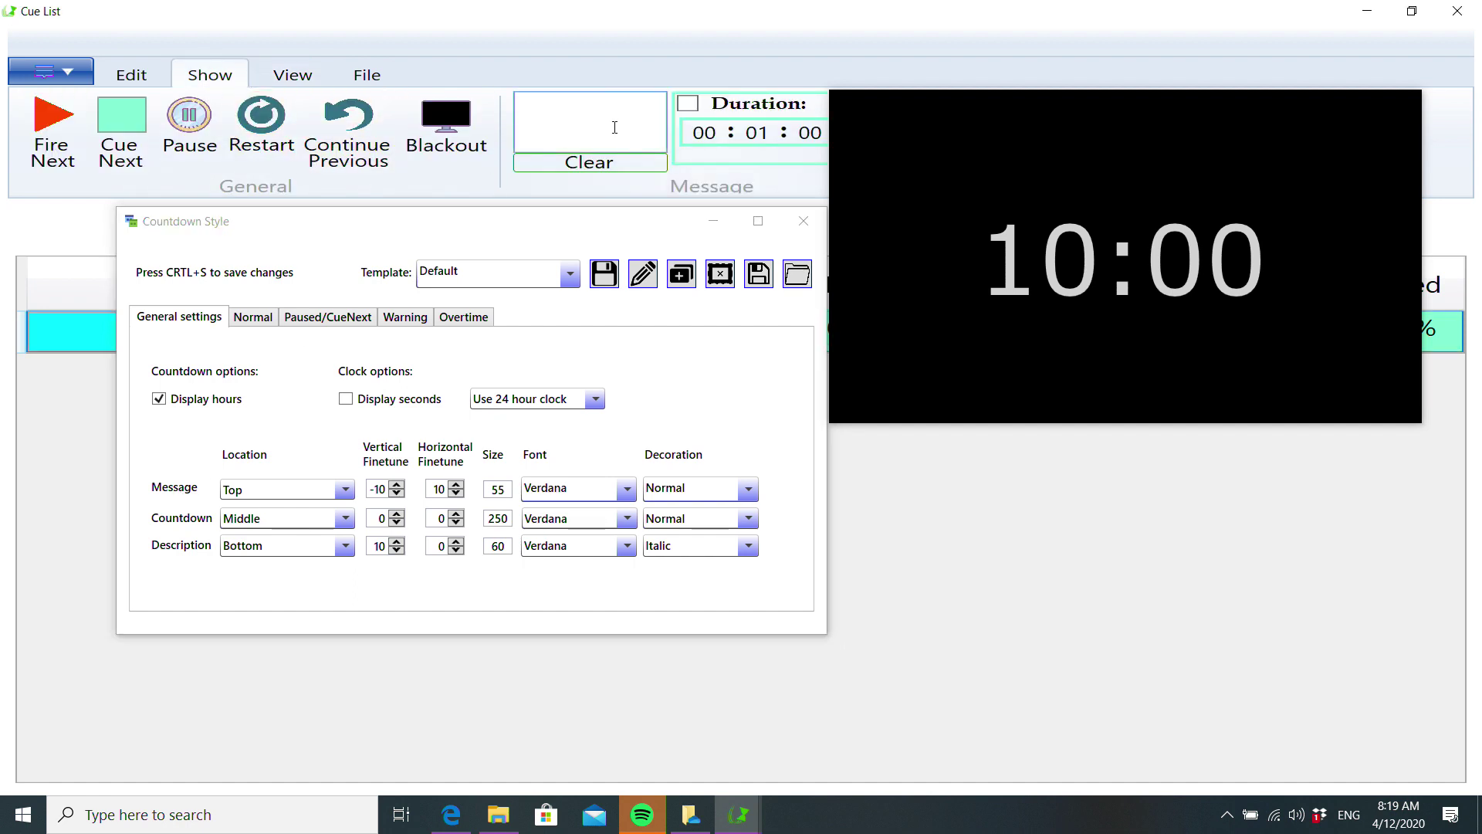
{"action": "type", "text": "message"}
{"action": "left_click", "coordinate": [868, 130]}
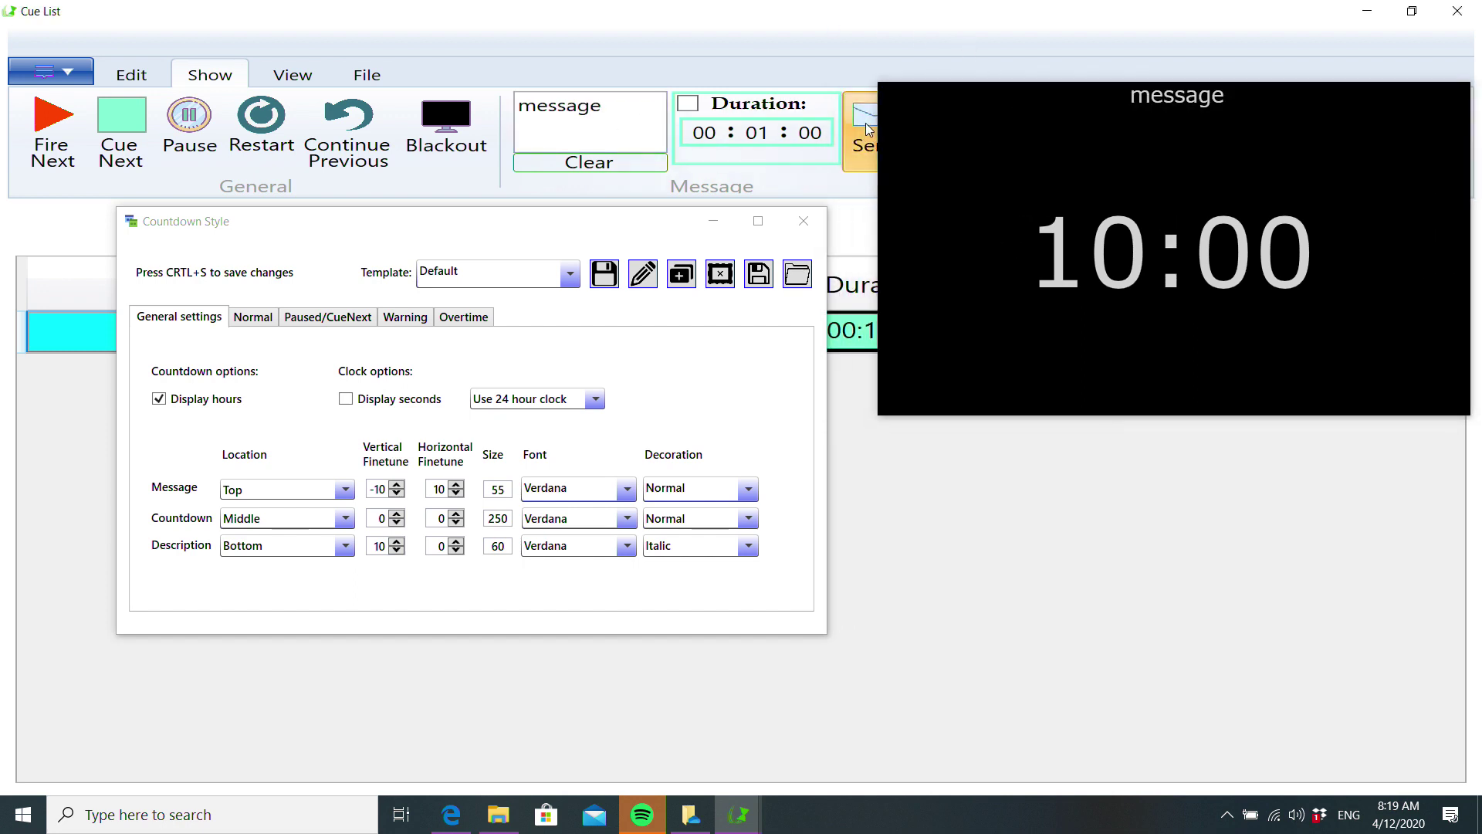
{"action": "left_click", "coordinate": [290, 492]}
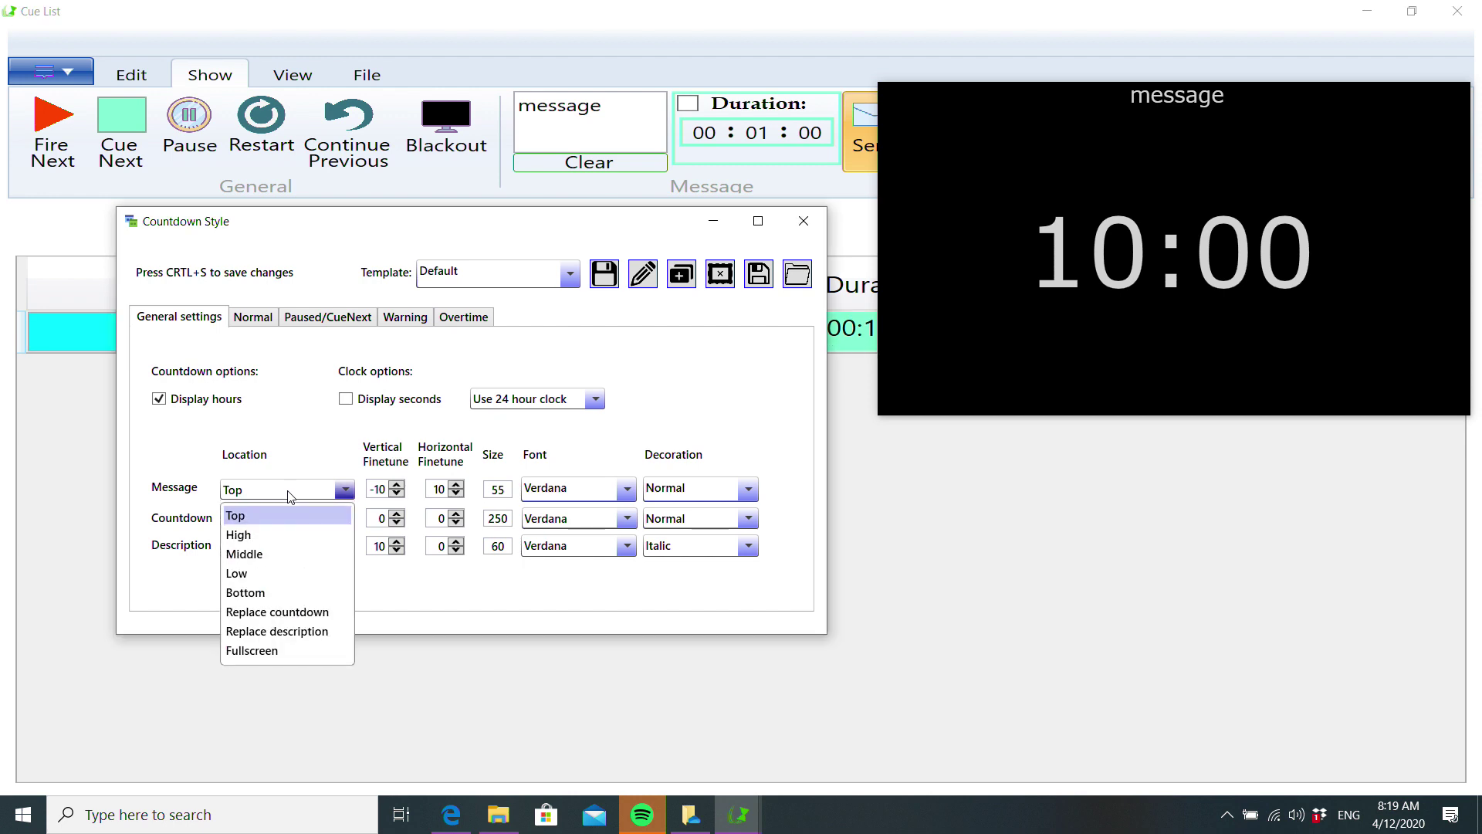
{"action": "left_click", "coordinate": [277, 615]}
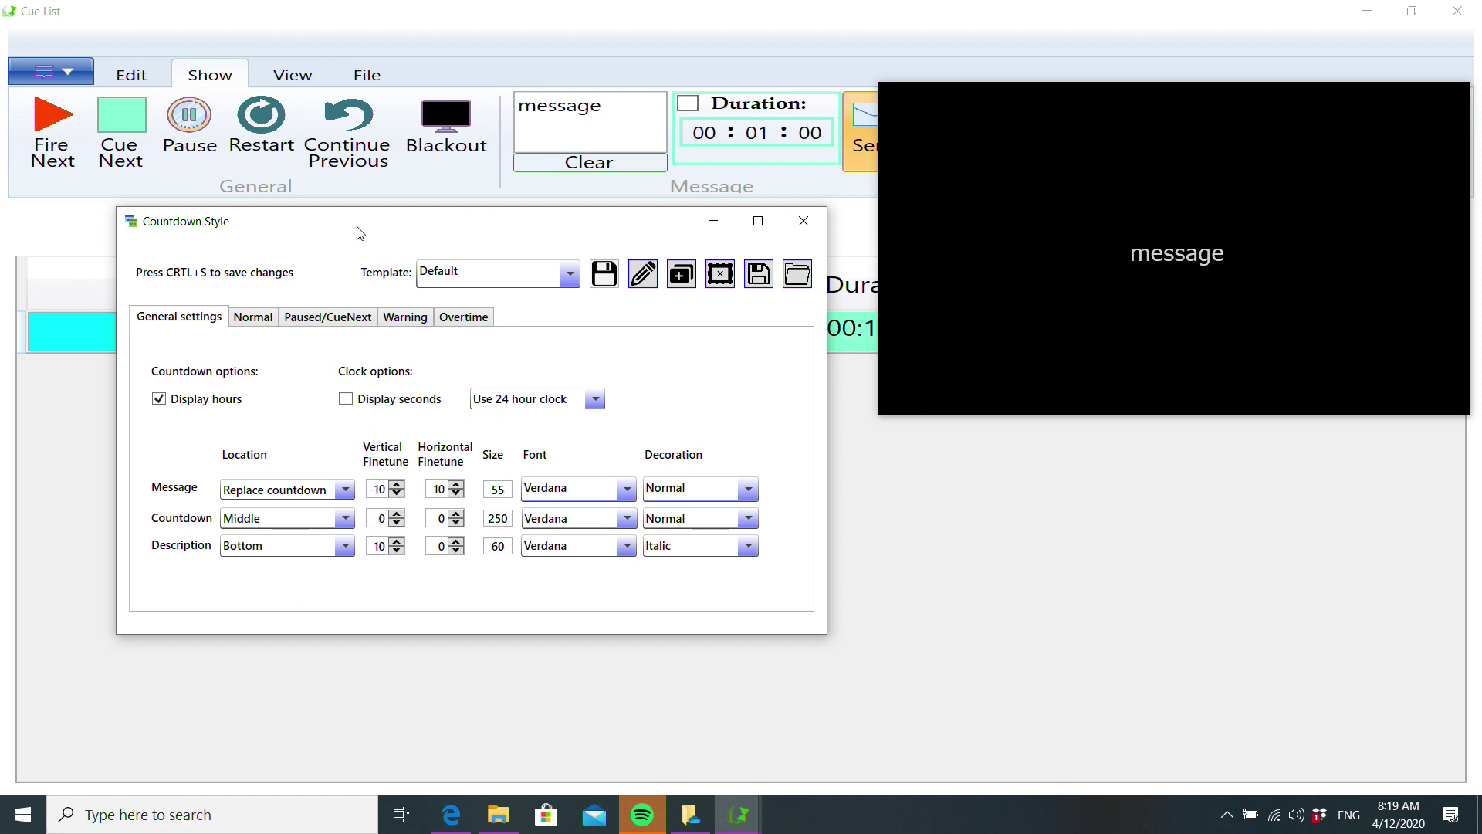
Rename the cue to 'name'
{"action": "left_click_drag", "start_coordinate": [360, 231], "coordinate": [407, 435]}
{"action": "left_click", "coordinate": [292, 337]}
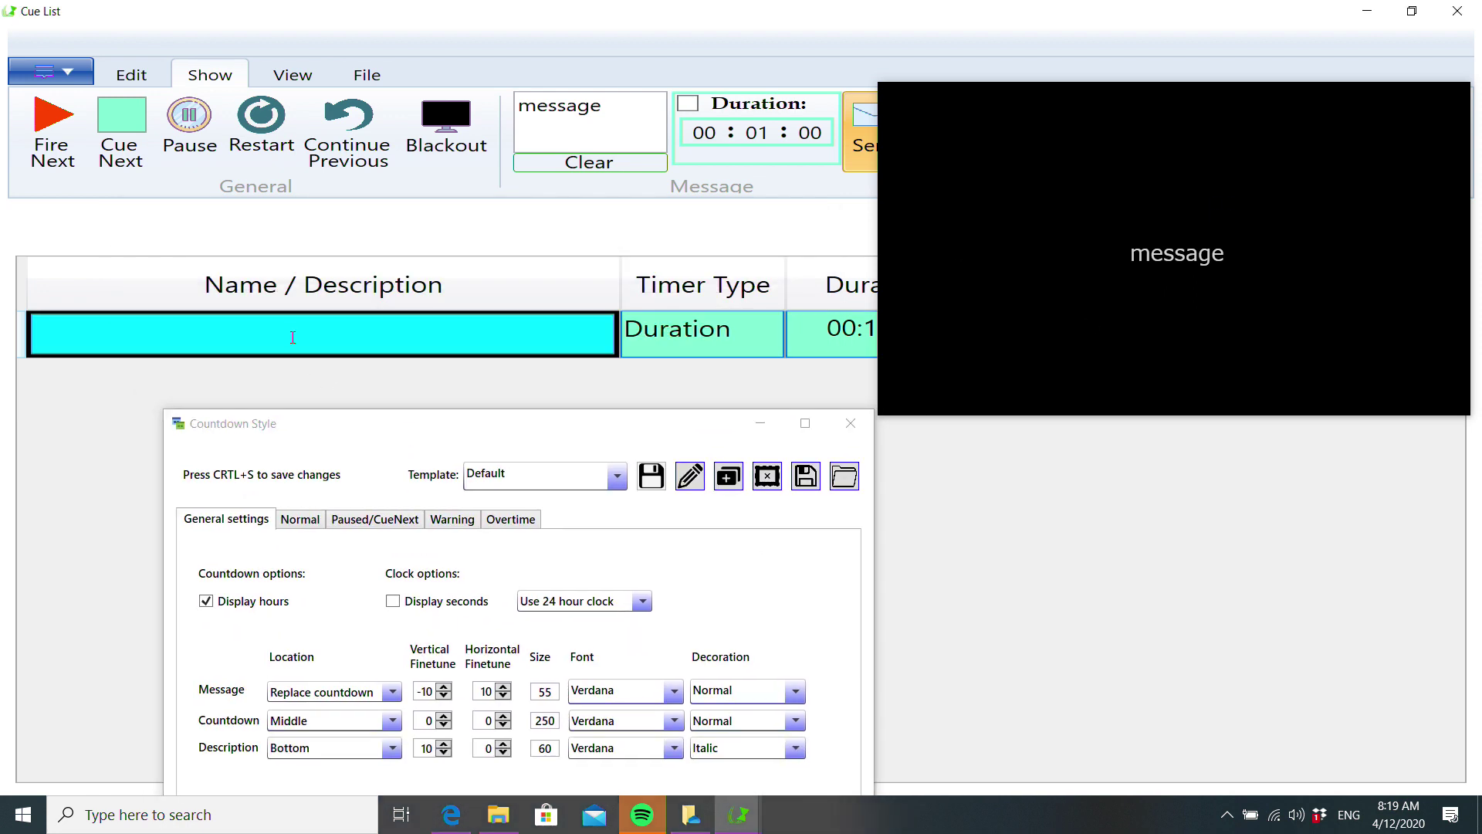
{"action": "type", "text": "name"}
{"action": "key", "text": "Return"}
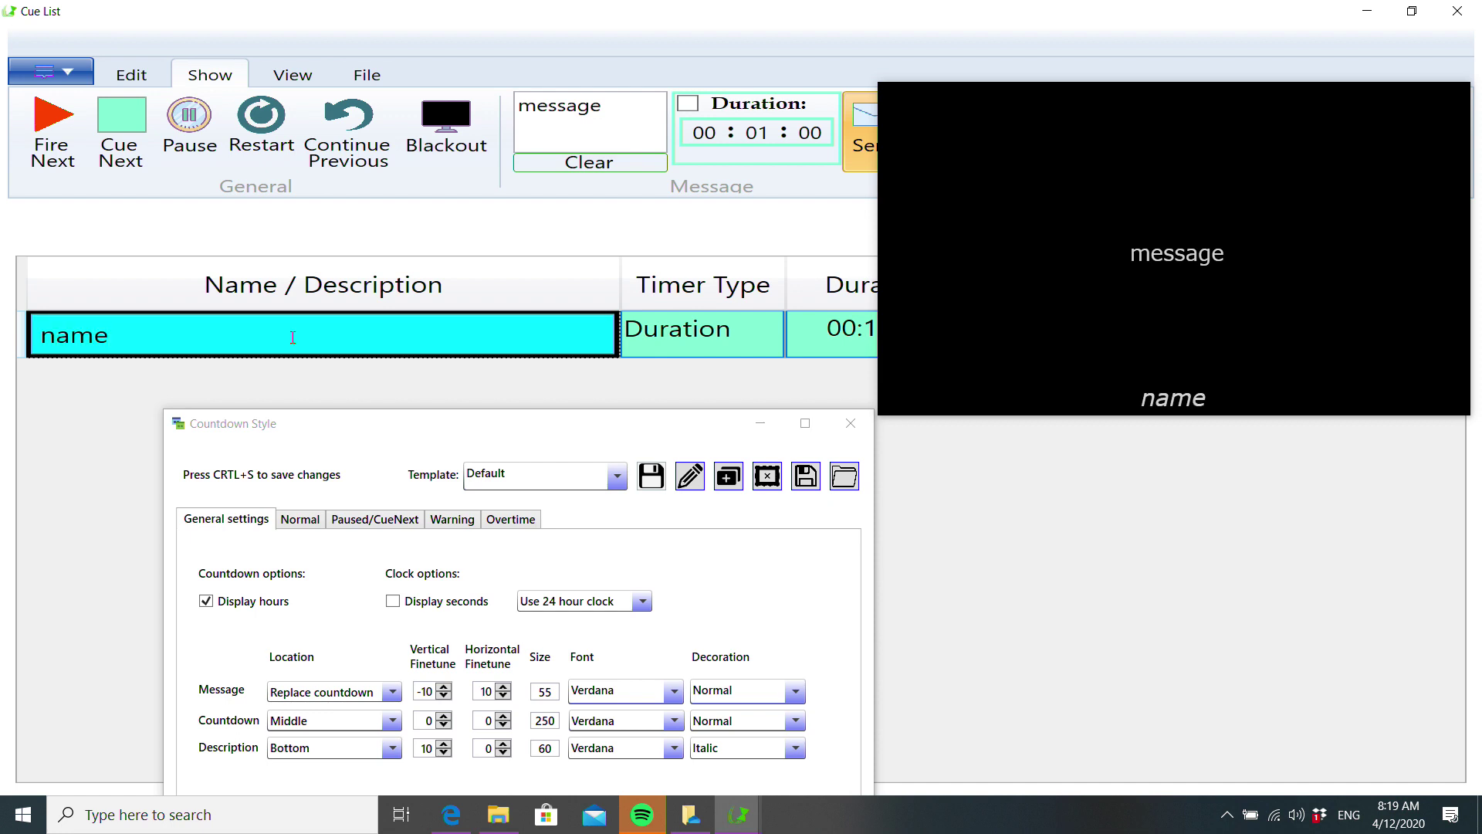
Set Message Location to Top and Description Location to Hide
{"action": "left_click_drag", "start_coordinate": [357, 432], "coordinate": [265, 178]}
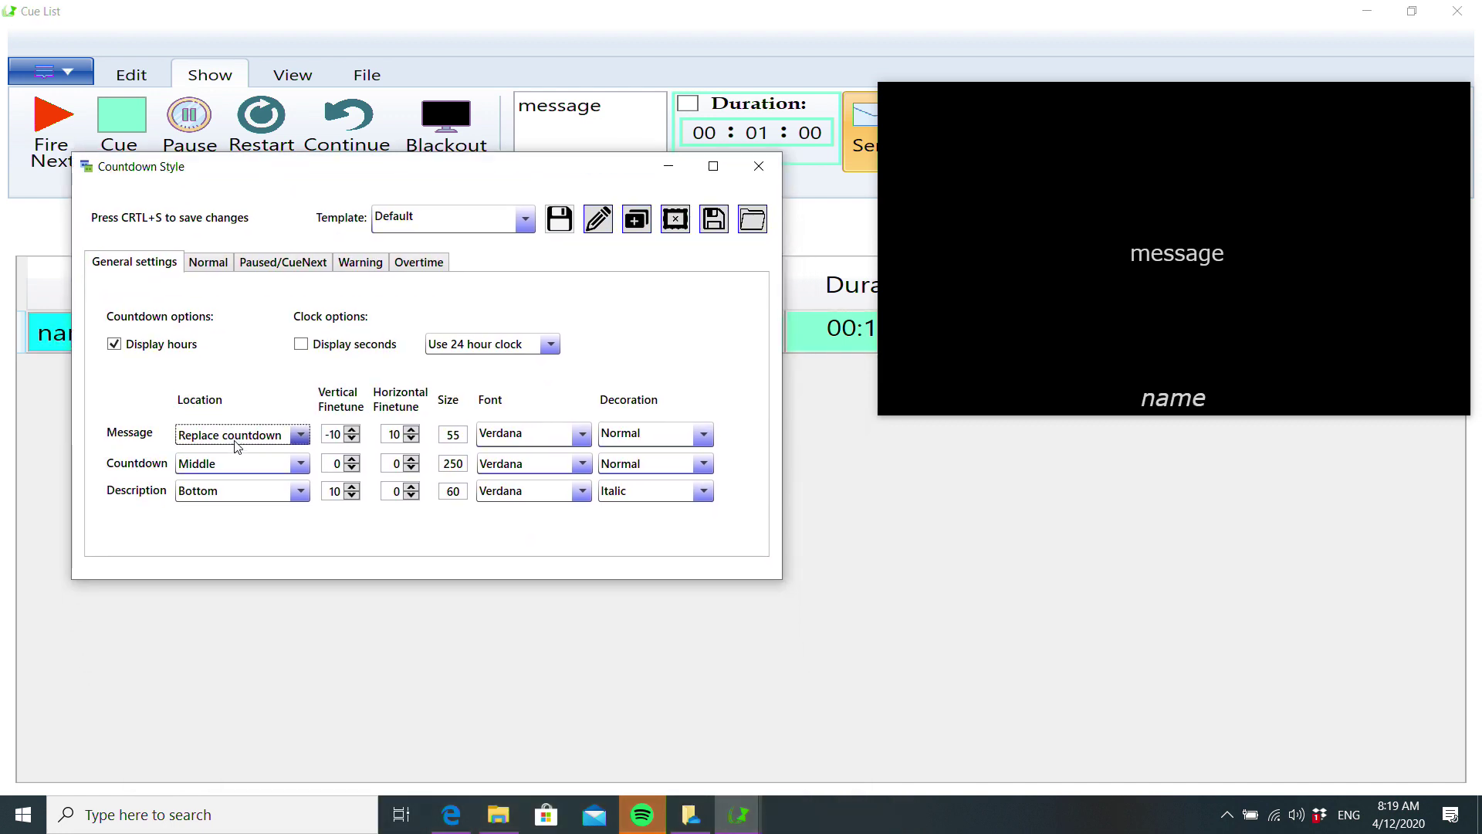
{"action": "left_click", "coordinate": [235, 437]}
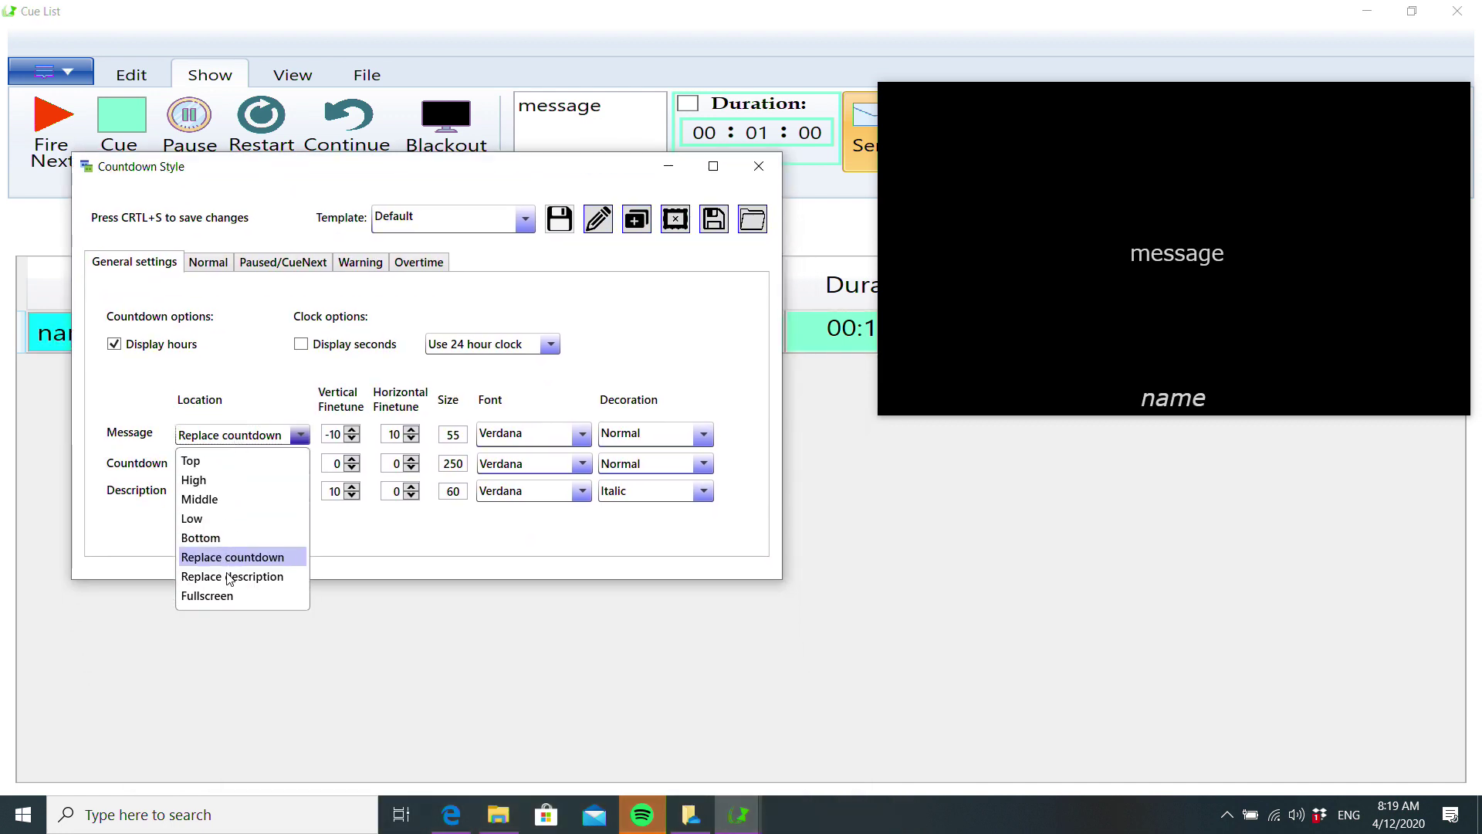
{"action": "left_click", "coordinate": [230, 578]}
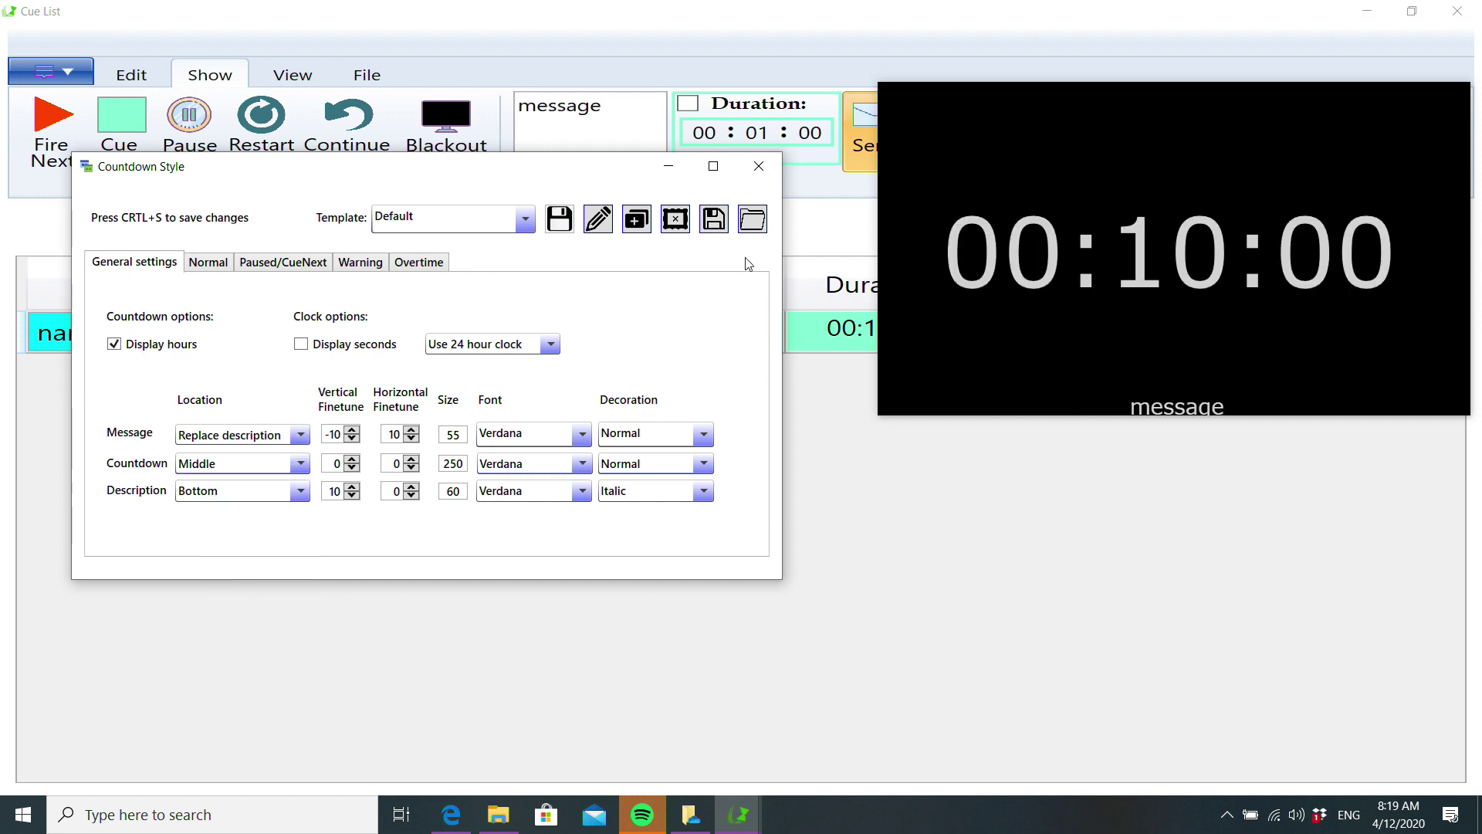
{"action": "left_click", "coordinate": [265, 435]}
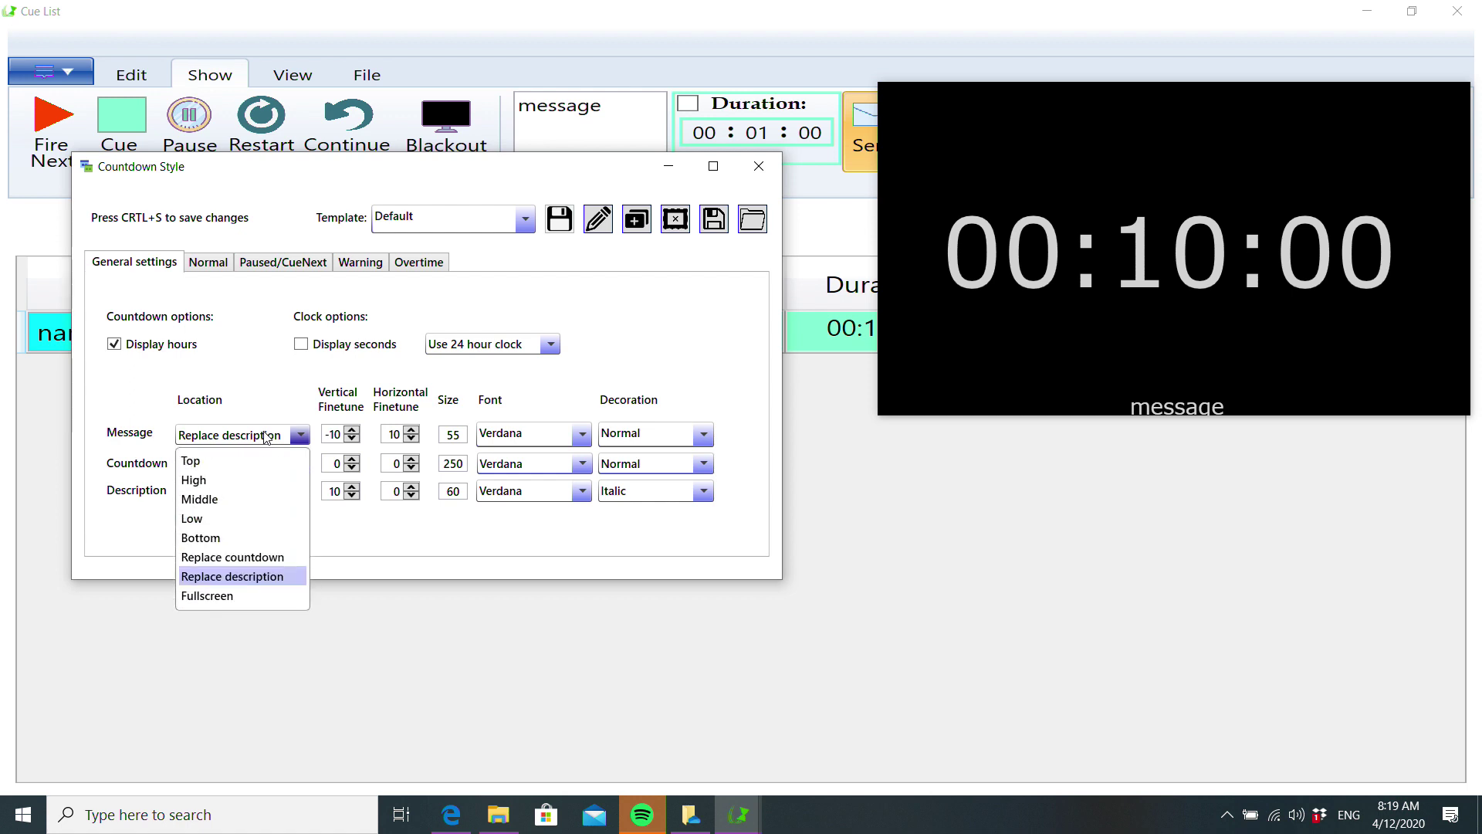
{"action": "left_click", "coordinate": [224, 465]}
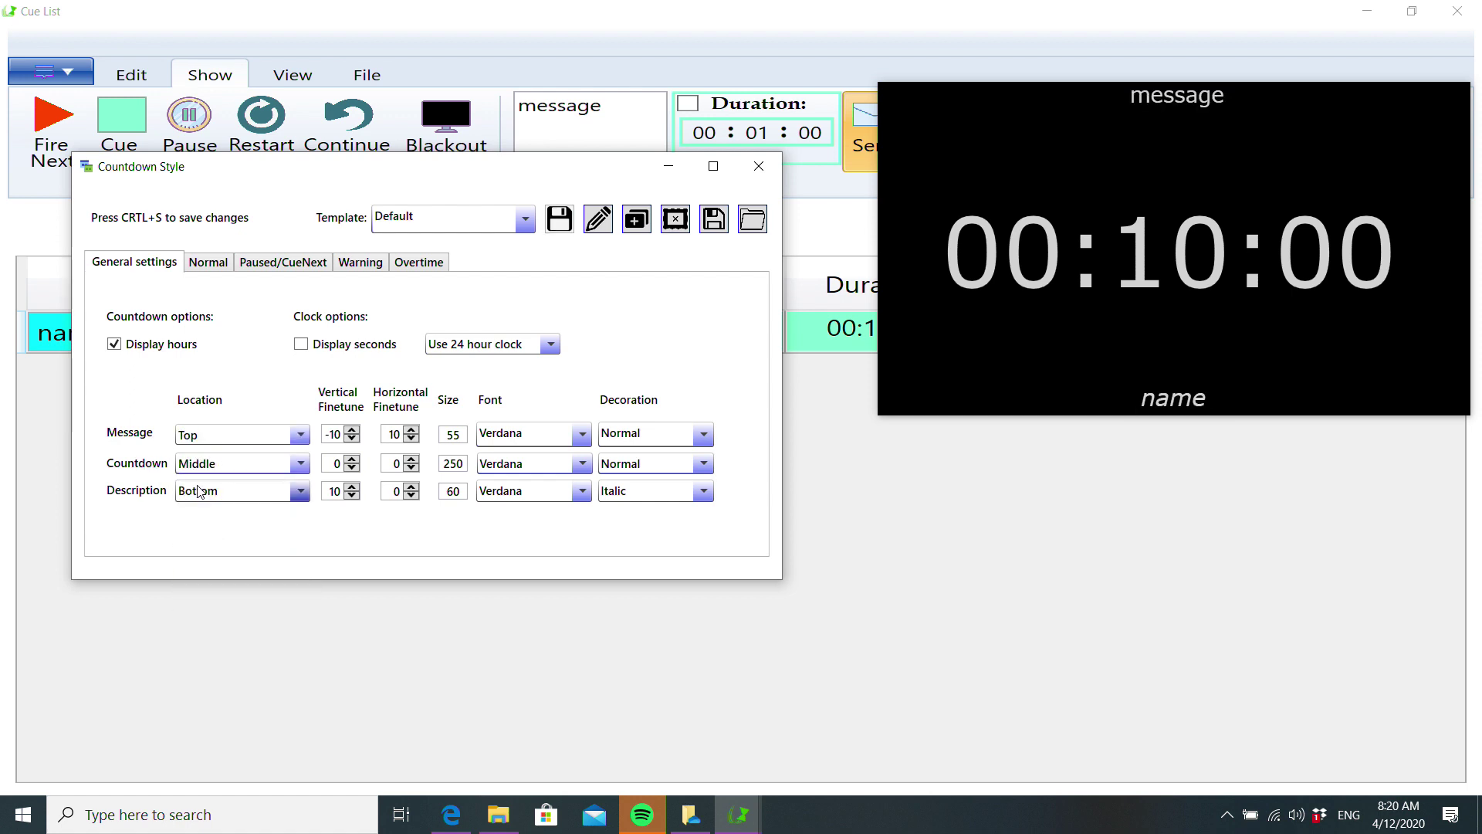
{"action": "left_click", "coordinate": [237, 497]}
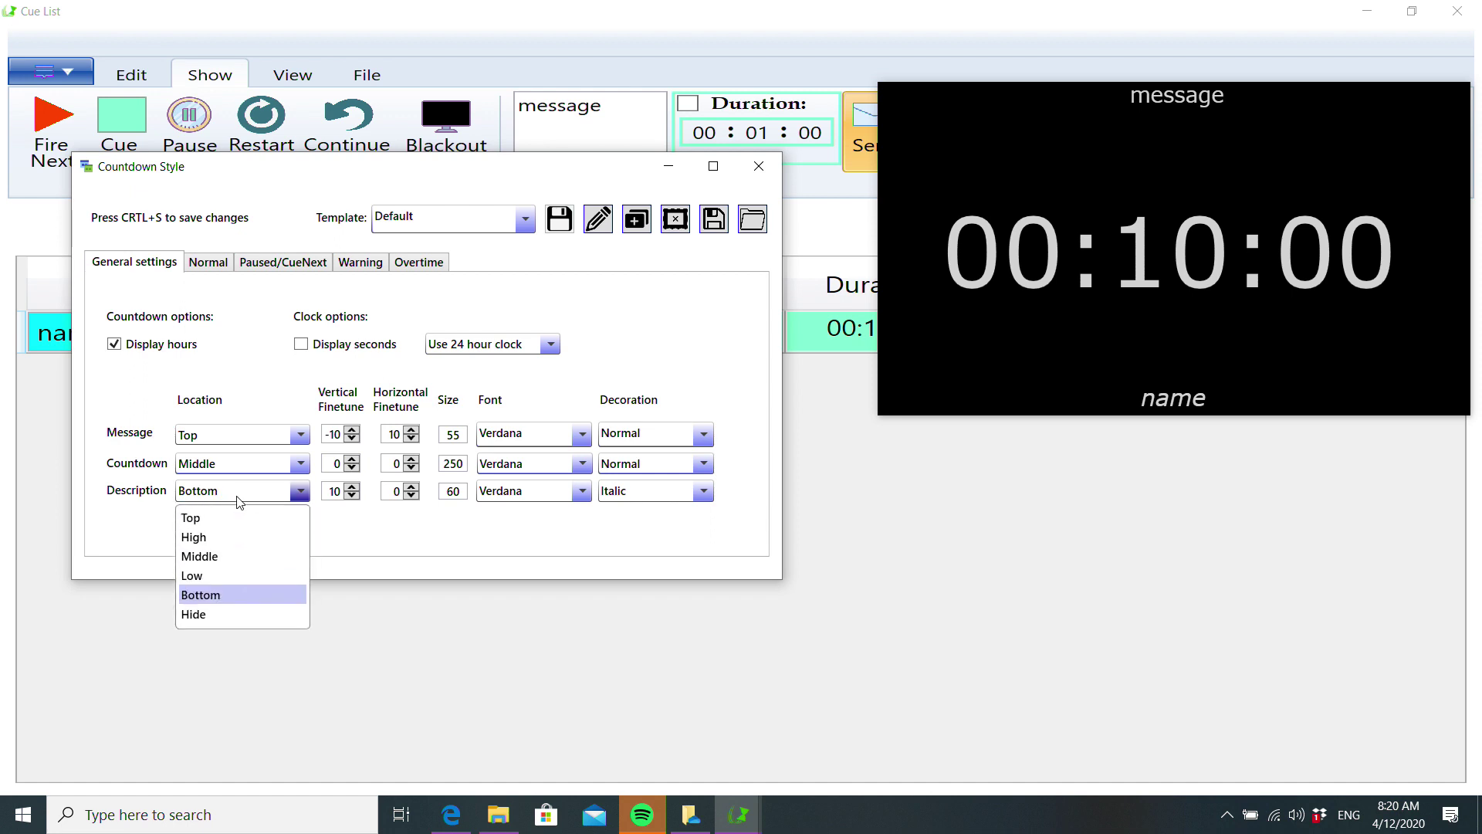
{"action": "left_click", "coordinate": [217, 615]}
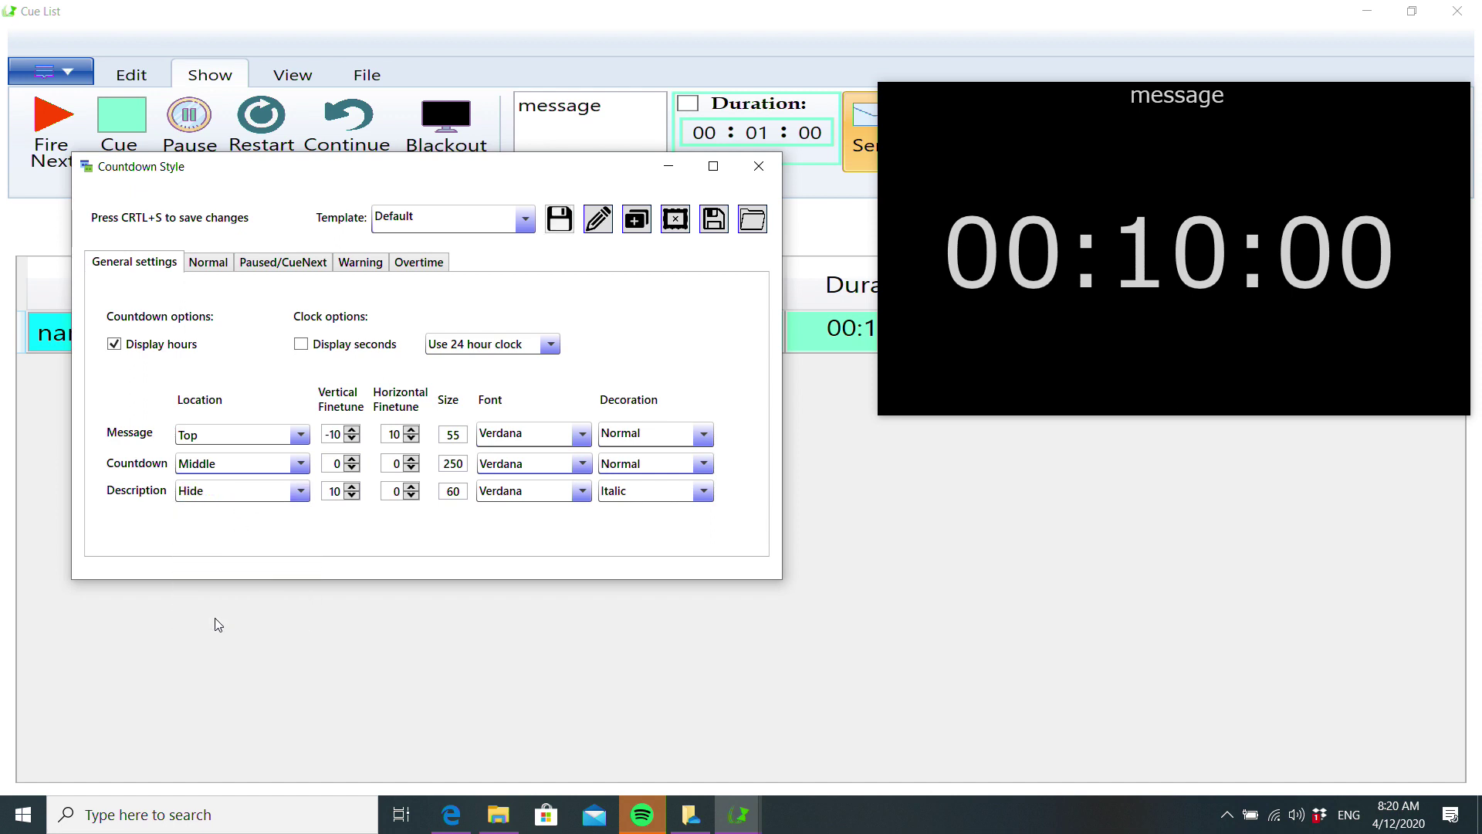
Set the Description Location back to Bottom
{"action": "left_click_drag", "start_coordinate": [264, 175], "coordinate": [248, 407]}
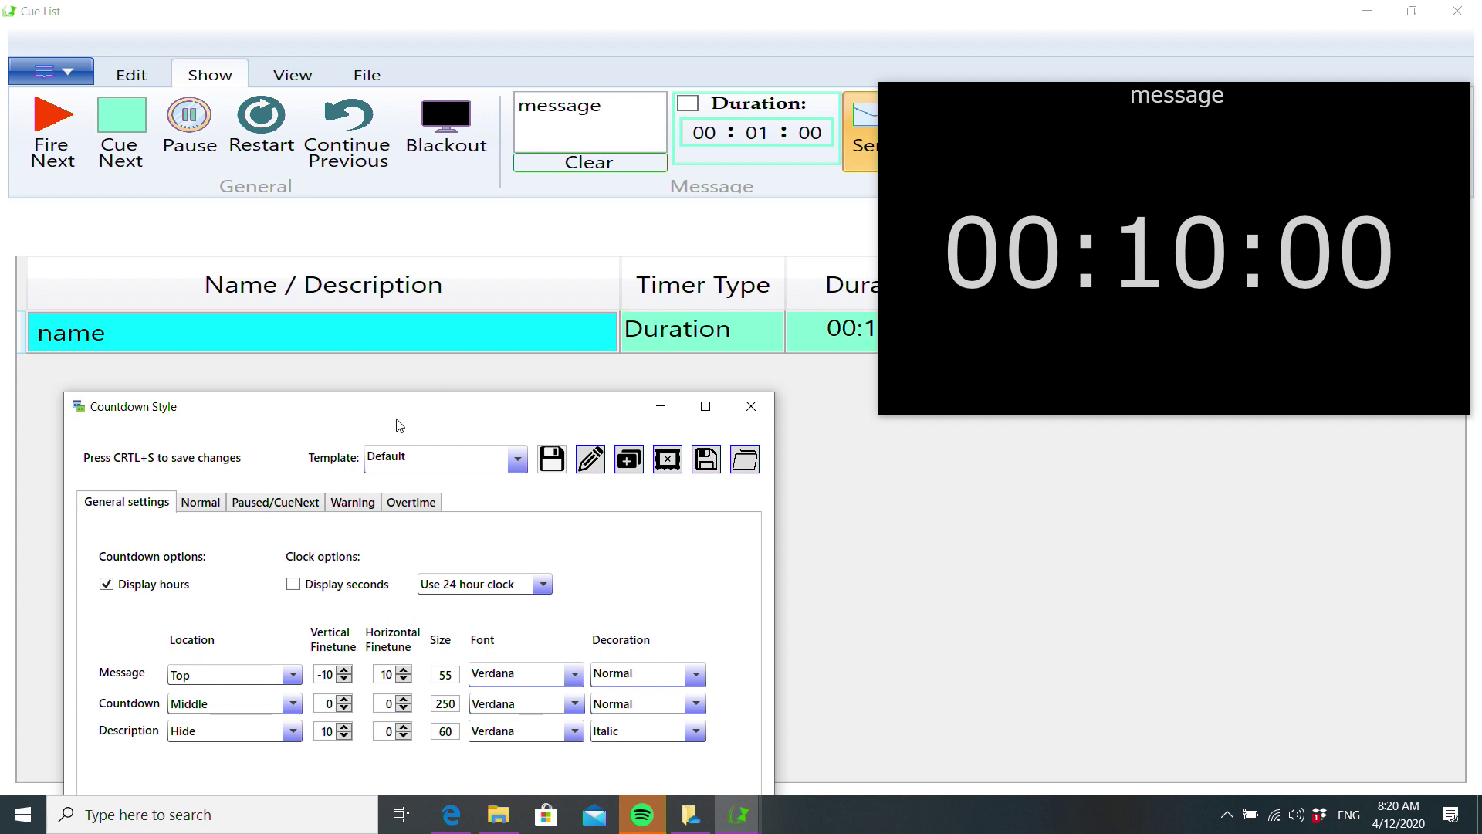
{"action": "left_click_drag", "start_coordinate": [396, 417], "coordinate": [423, 255]}
{"action": "left_click", "coordinate": [231, 569]}
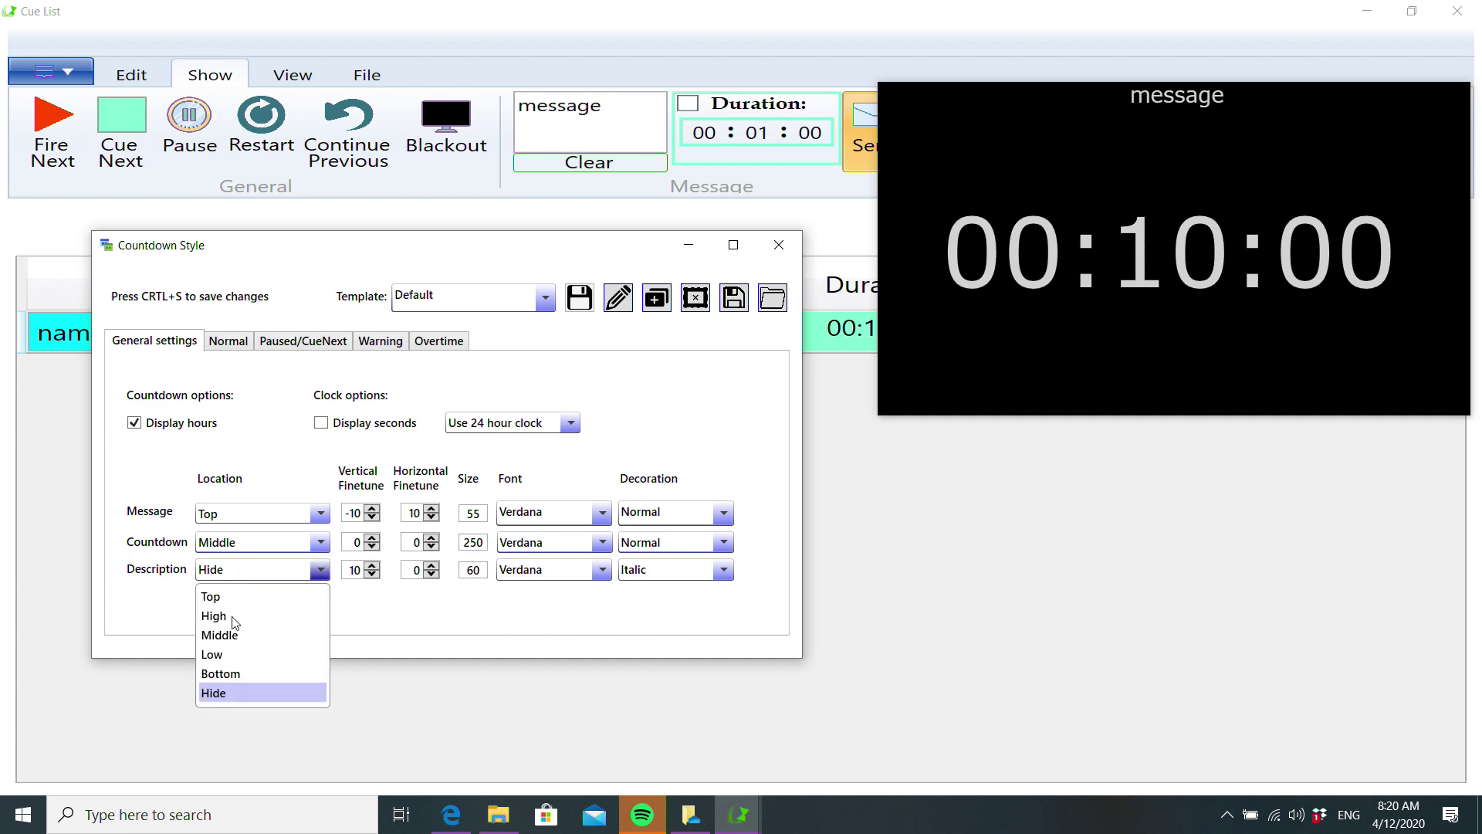
{"action": "left_click", "coordinate": [234, 670]}
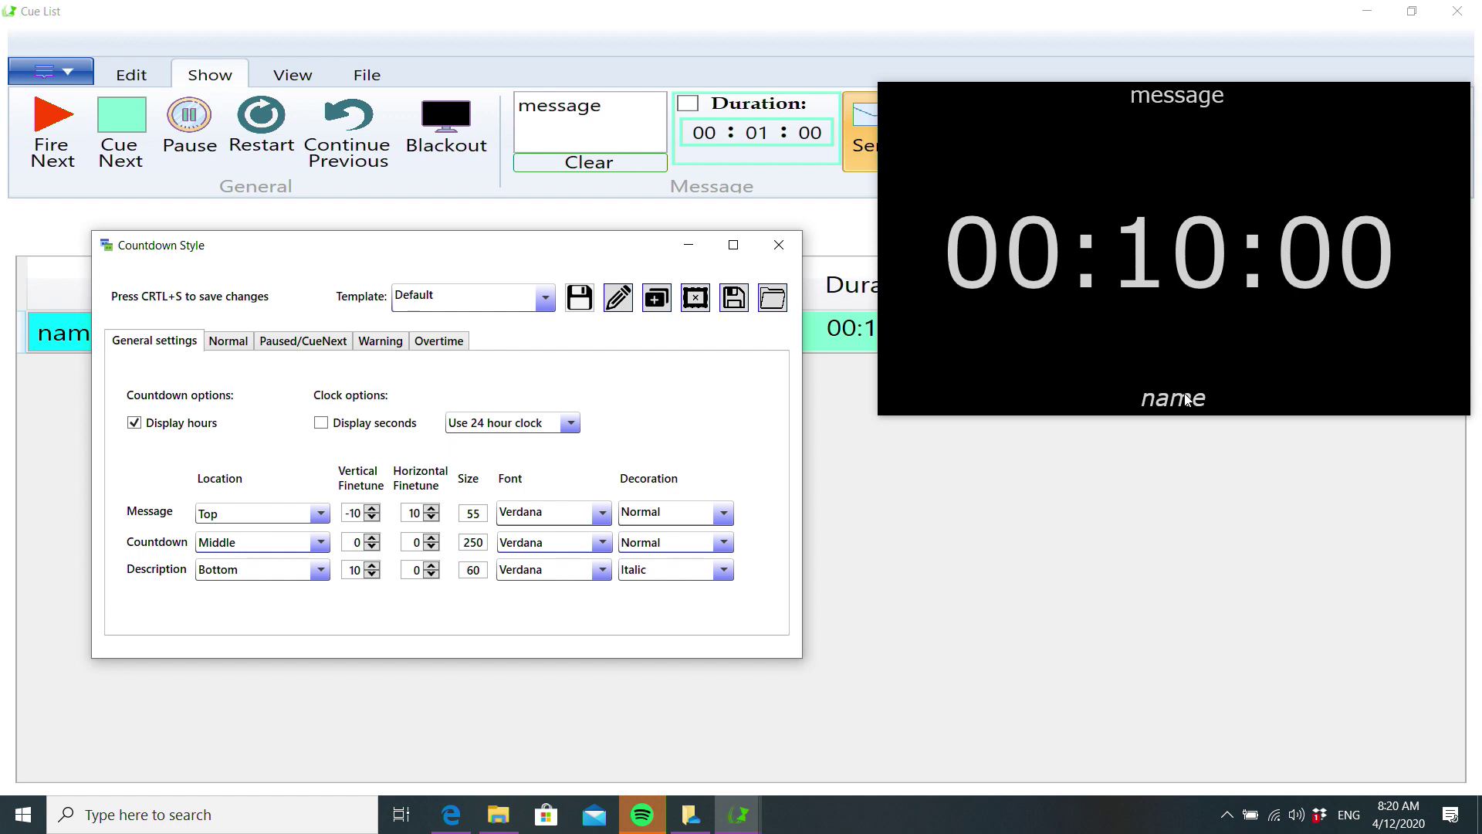
Raise the description's vertical finetune to 50, then bring it back to 10
{"action": "left_click", "coordinate": [372, 566]}
{"action": "left_click", "coordinate": [372, 566]}
{"action": "left_click", "coordinate": [371, 566]}
{"action": "left_click", "coordinate": [371, 565]}
{"action": "left_click", "coordinate": [373, 574]}
{"action": "left_click", "coordinate": [374, 574]}
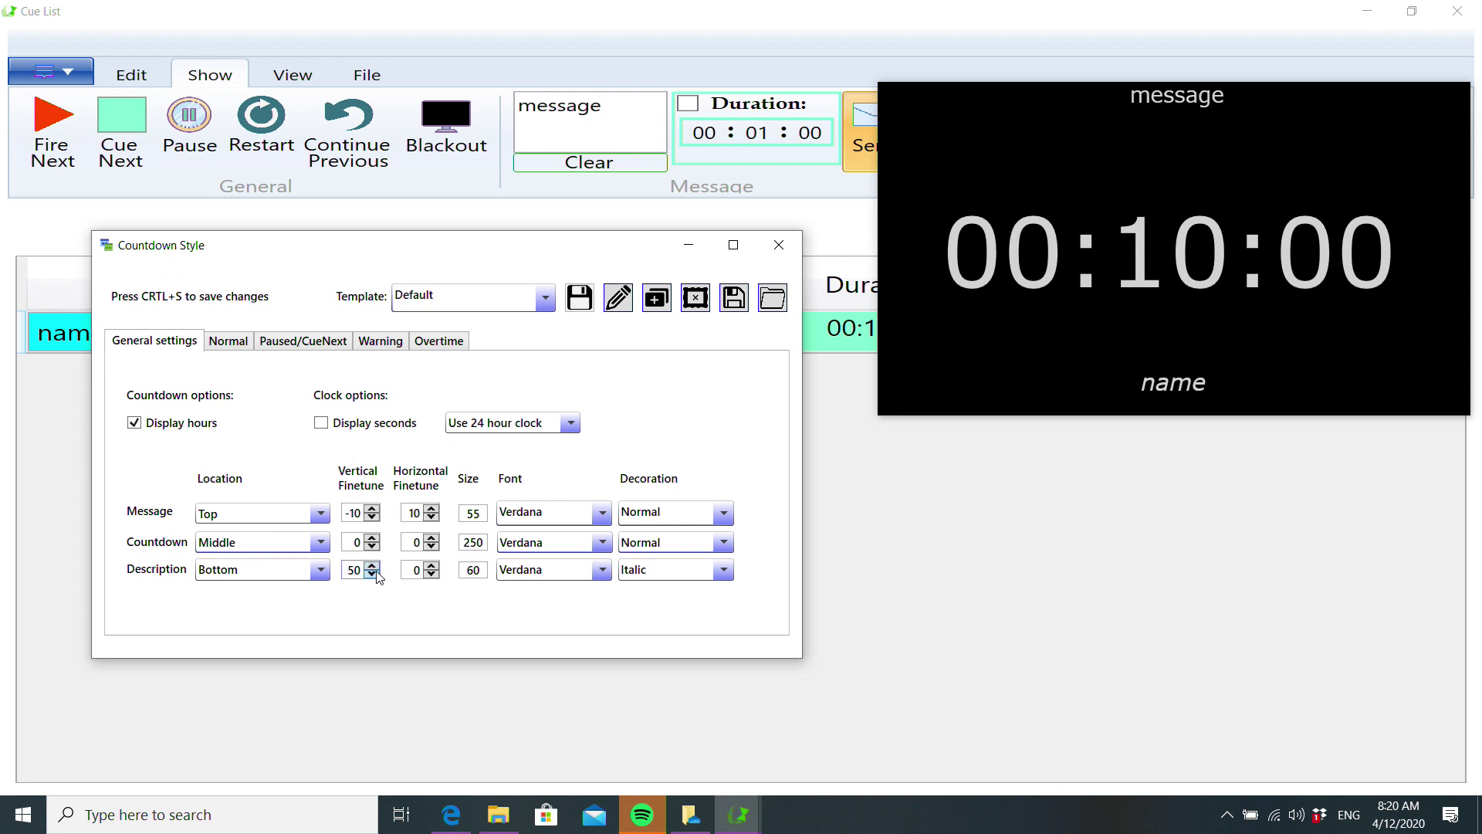
{"action": "left_click", "coordinate": [375, 575]}
{"action": "left_click", "coordinate": [377, 578]}
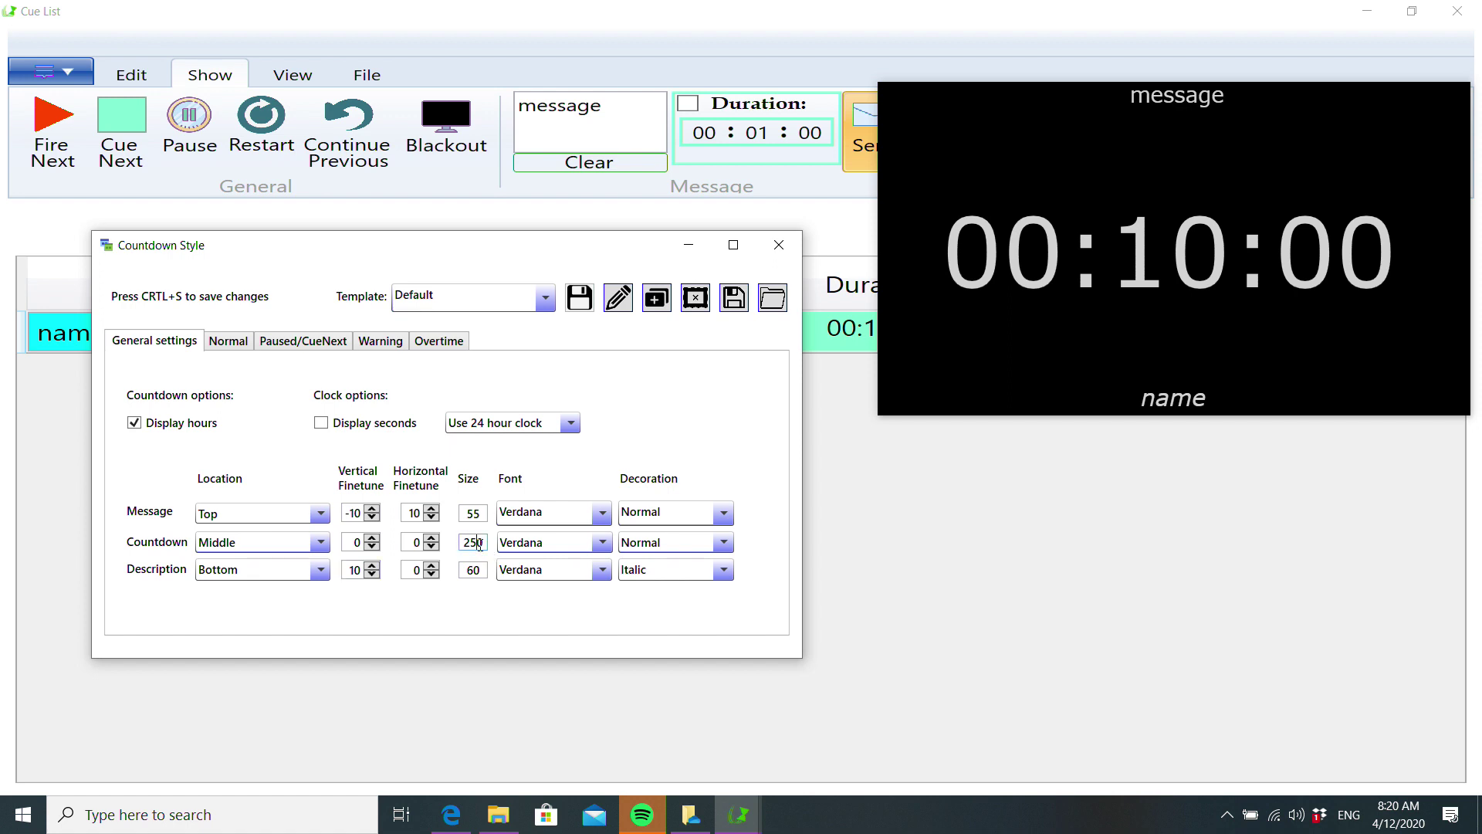
Set the countdown size to 50, then to 260
{"action": "double_click", "coordinate": [479, 544]}
{"action": "type", "text": "50"}
{"action": "key", "text": "Return"}
{"action": "double_click", "coordinate": [480, 544]}
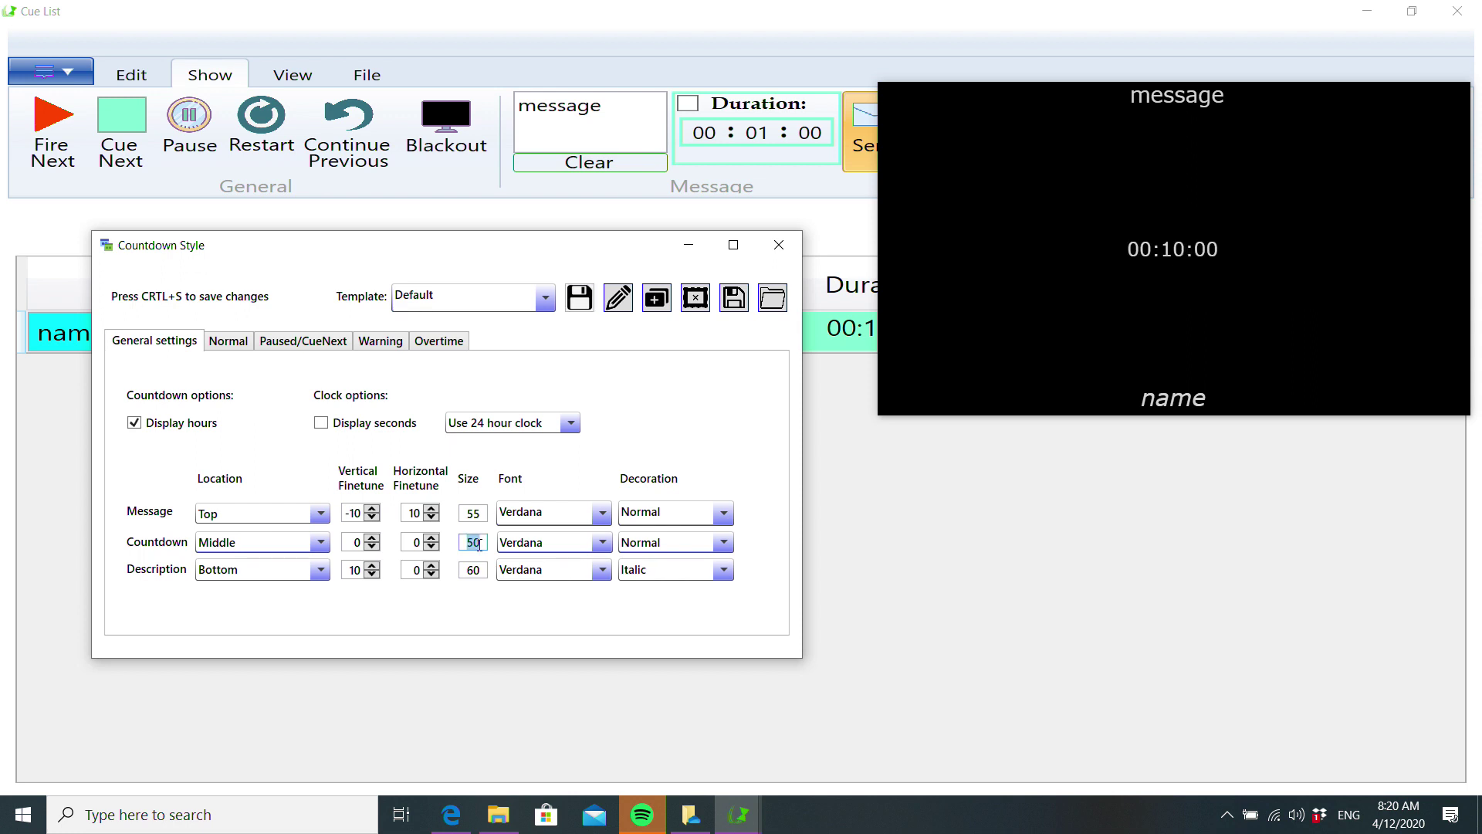
{"action": "type", "text": "260"}
{"action": "key", "text": "Return"}
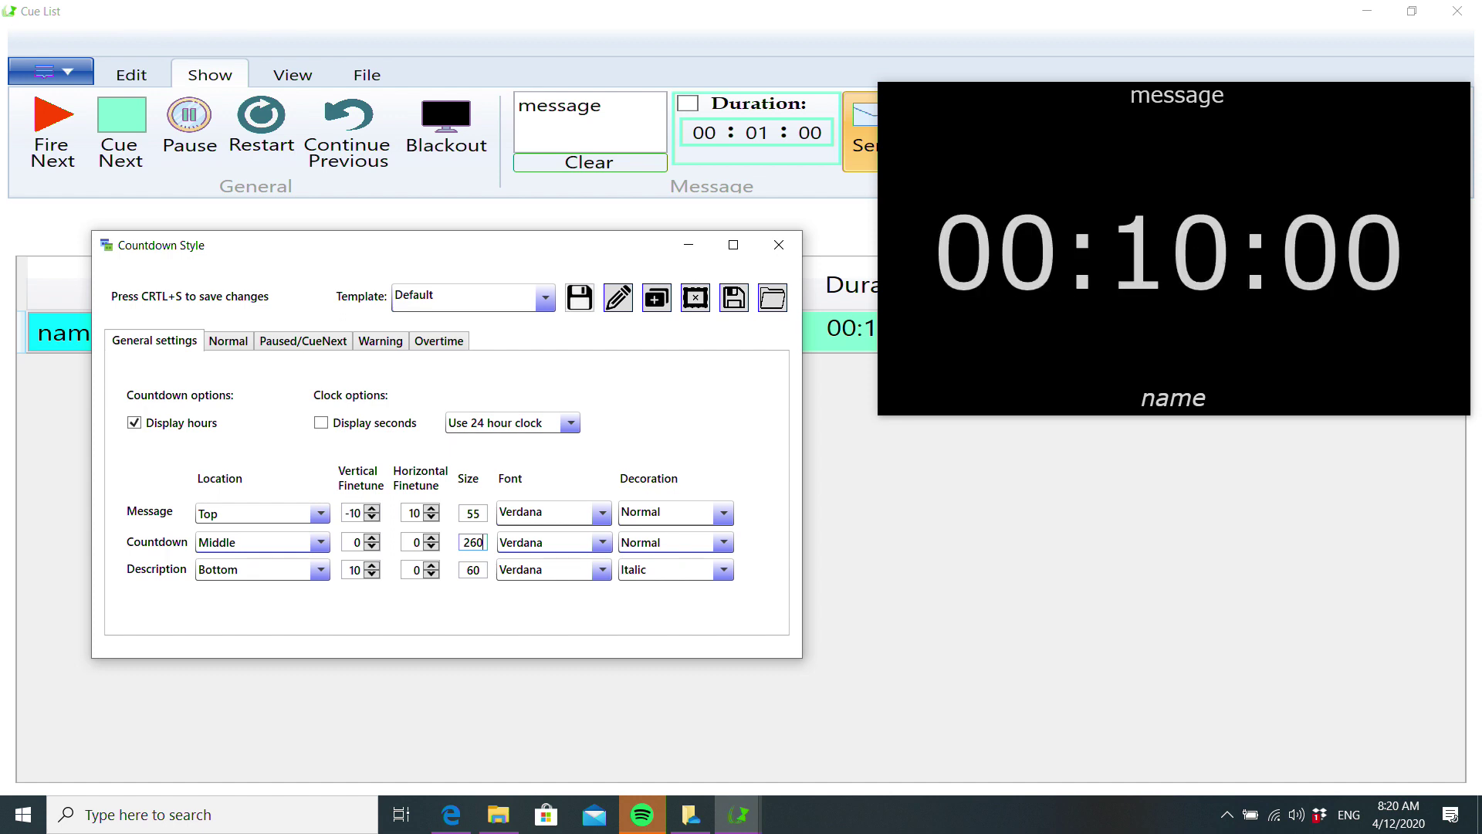
Set the countdown font to Ethnocentric and start the cue running
{"action": "left_click", "coordinate": [584, 545]}
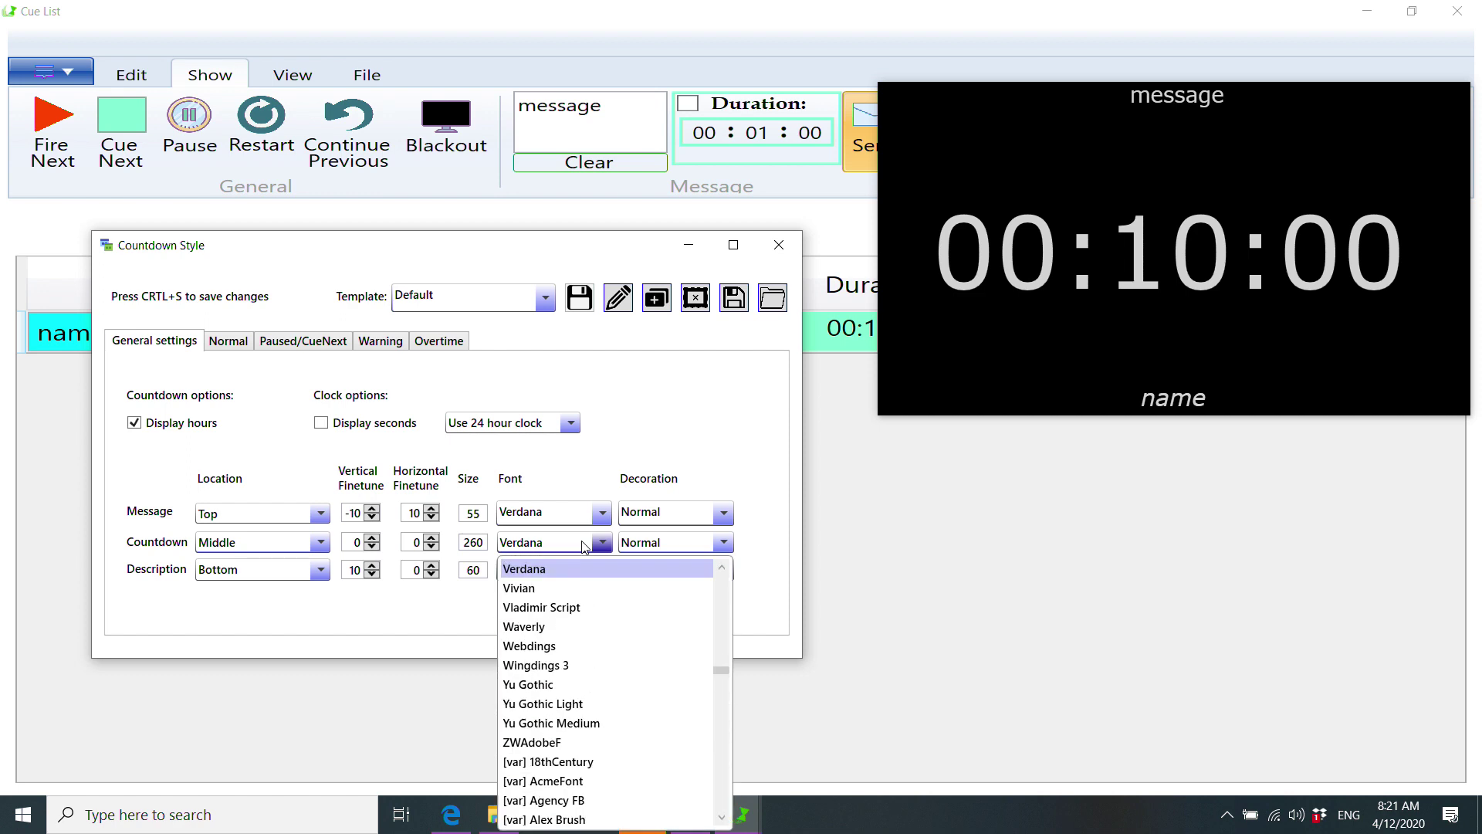
{"action": "left_click_drag", "start_coordinate": [725, 674], "coordinate": [735, 729]}
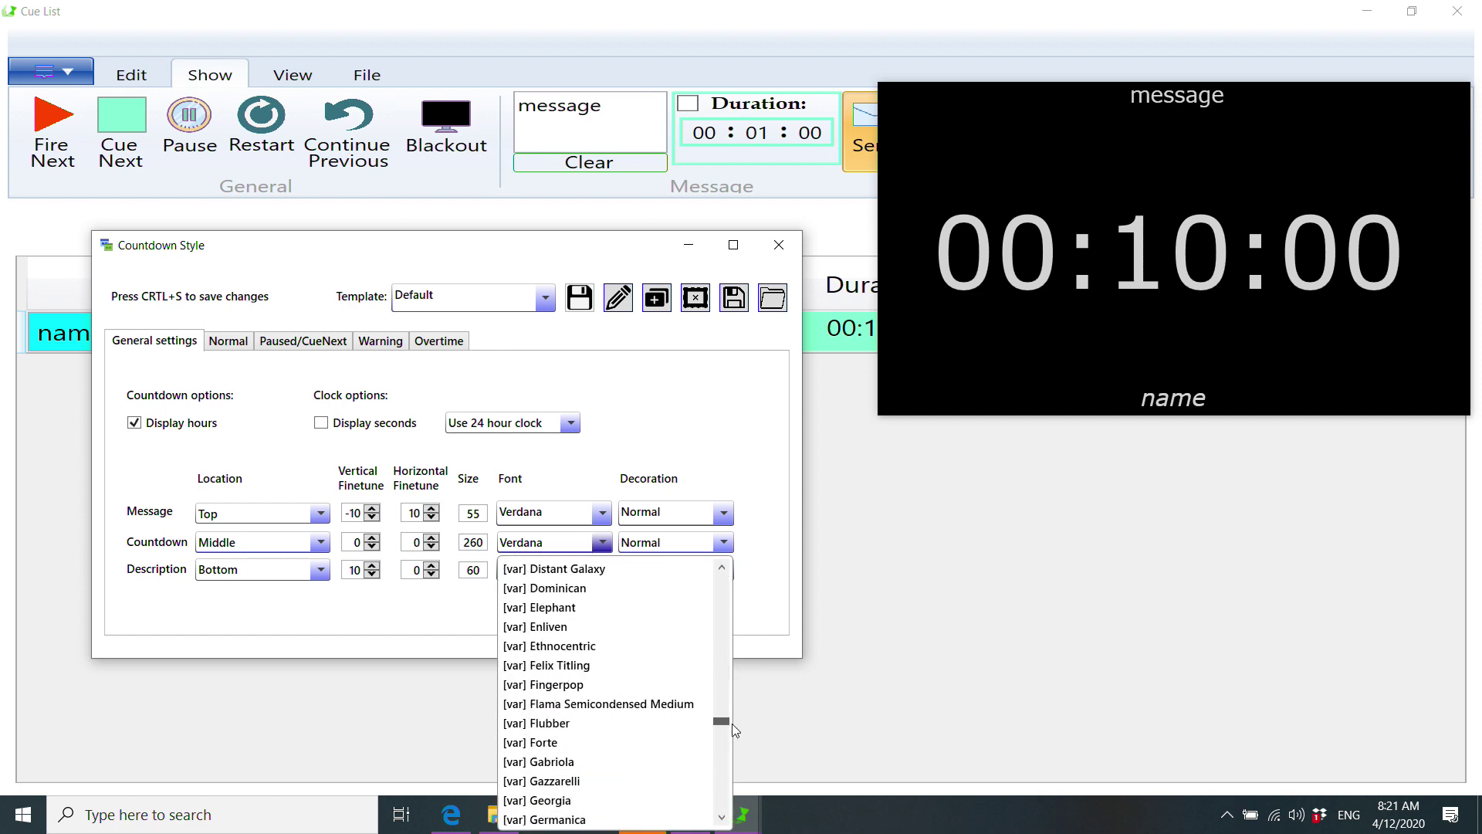
{"action": "left_click", "coordinate": [593, 650]}
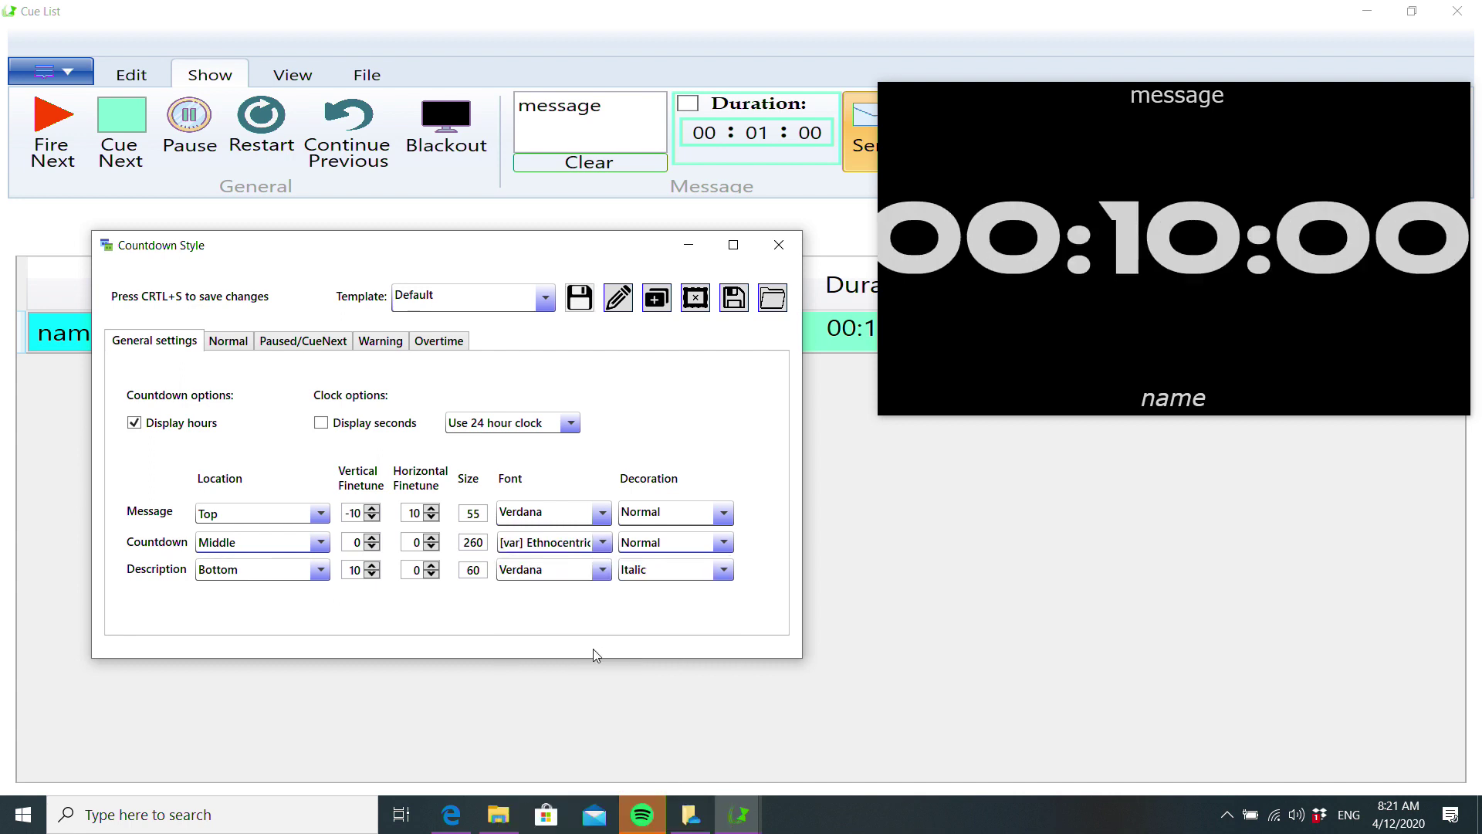
{"action": "key", "text": "space"}
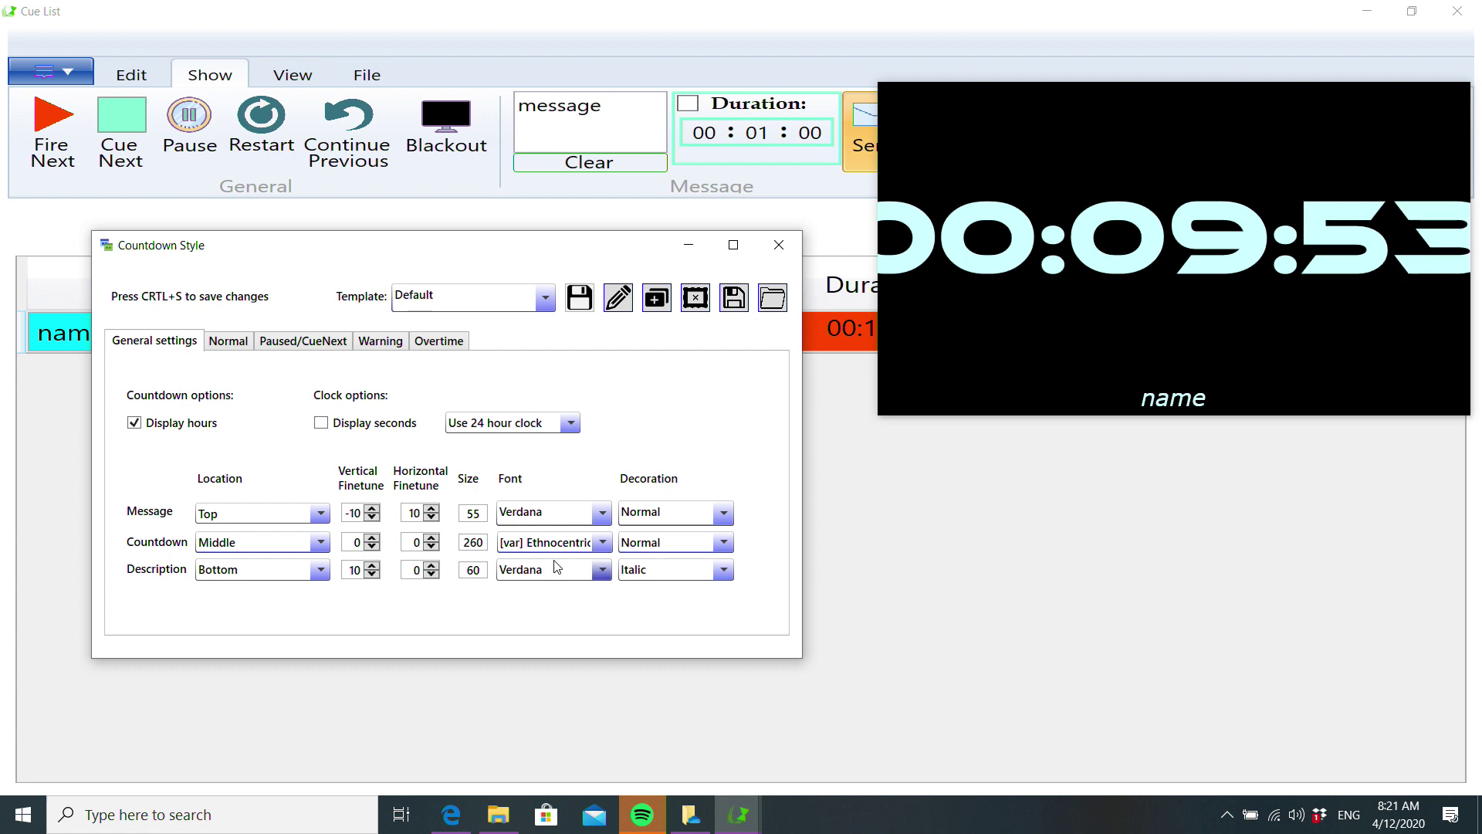
Switch the countdown font to Baskerville Old Face
{"action": "left_click", "coordinate": [600, 543]}
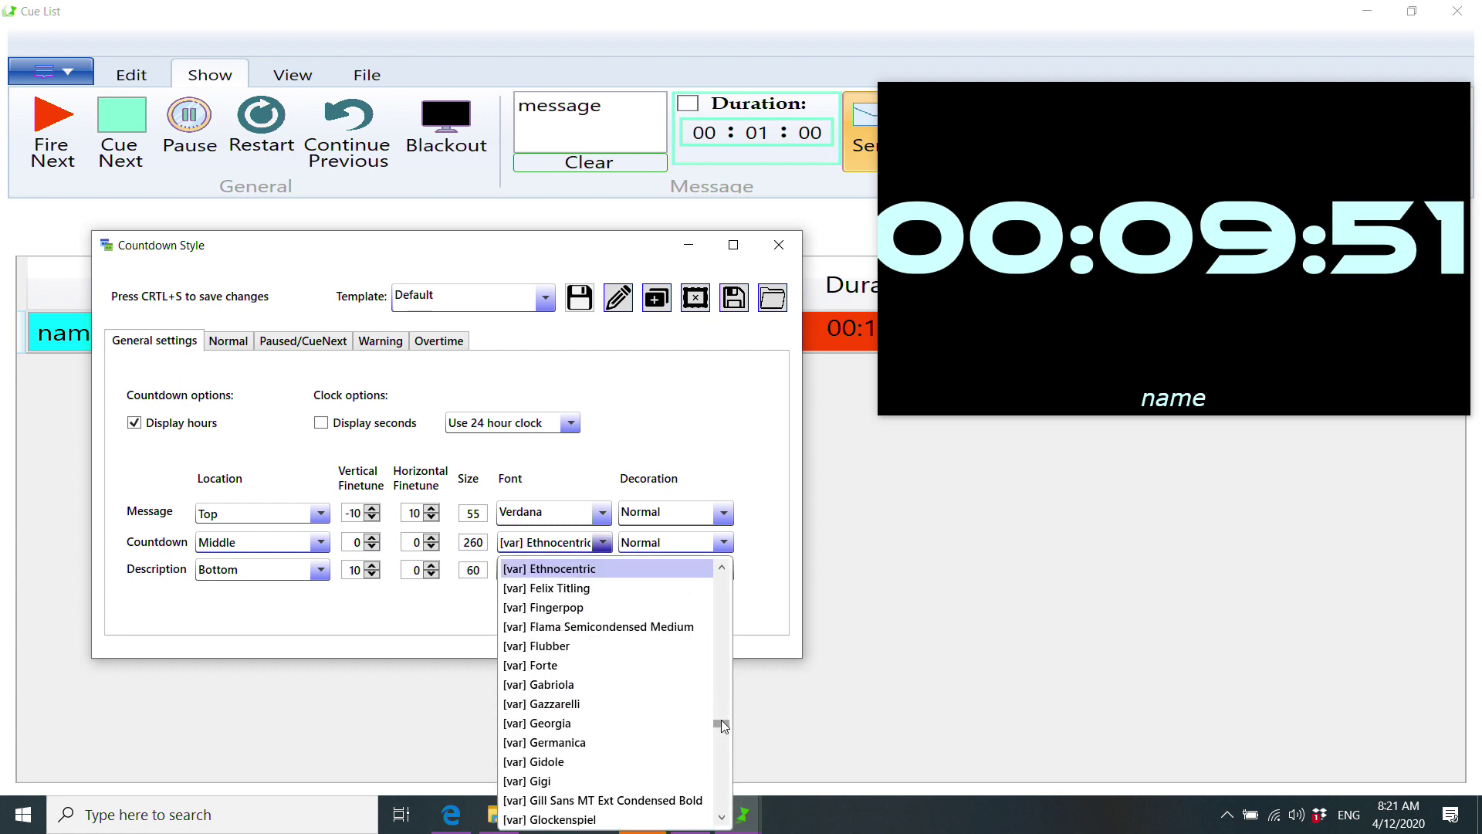
{"action": "left_click_drag", "start_coordinate": [721, 719], "coordinate": [723, 608]}
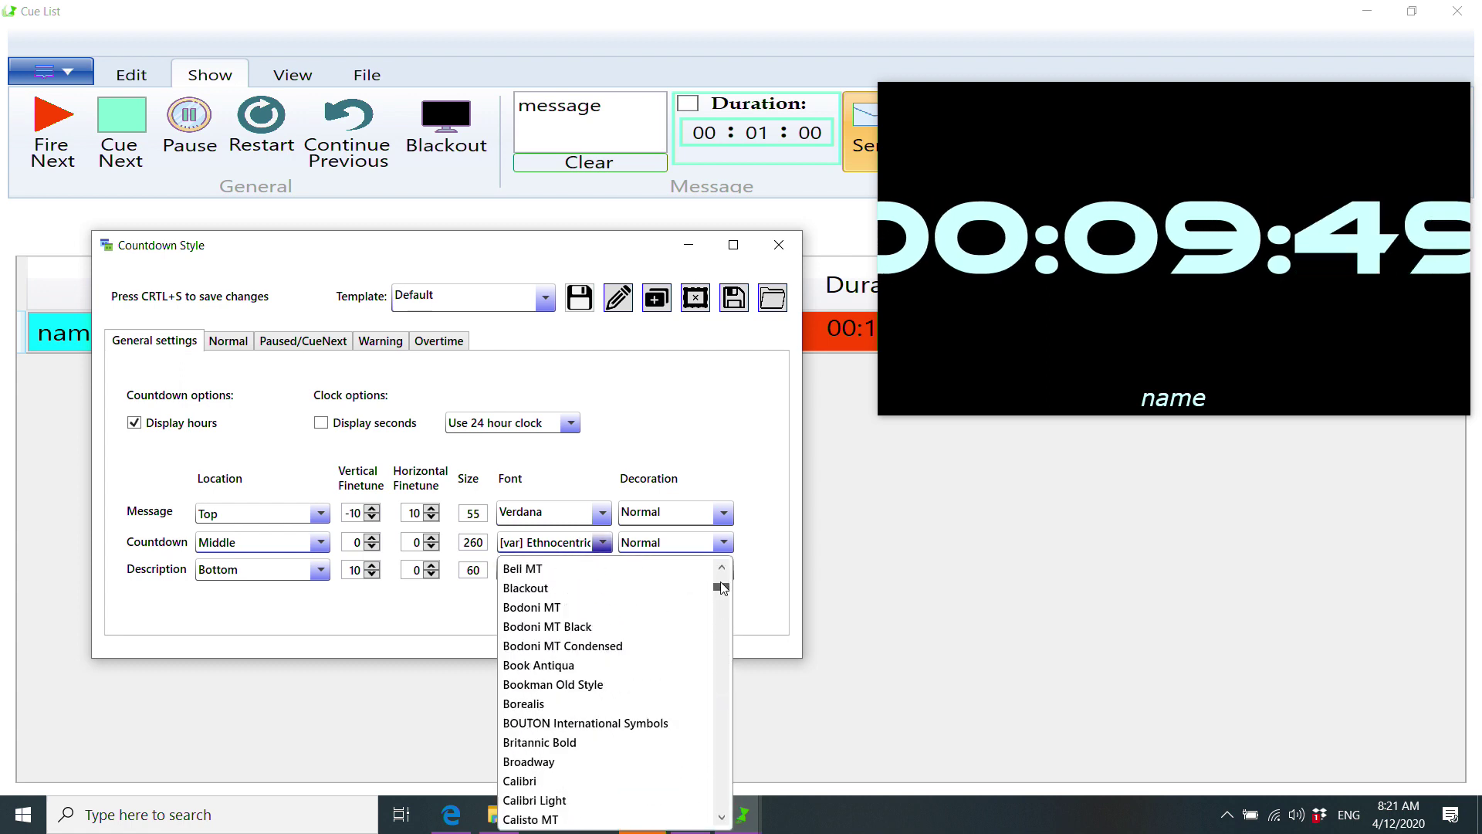
{"action": "scroll", "coordinate": [723, 588], "scroll_direction": "up", "scroll_amount": 2}
{"action": "left_click", "coordinate": [616, 591]}
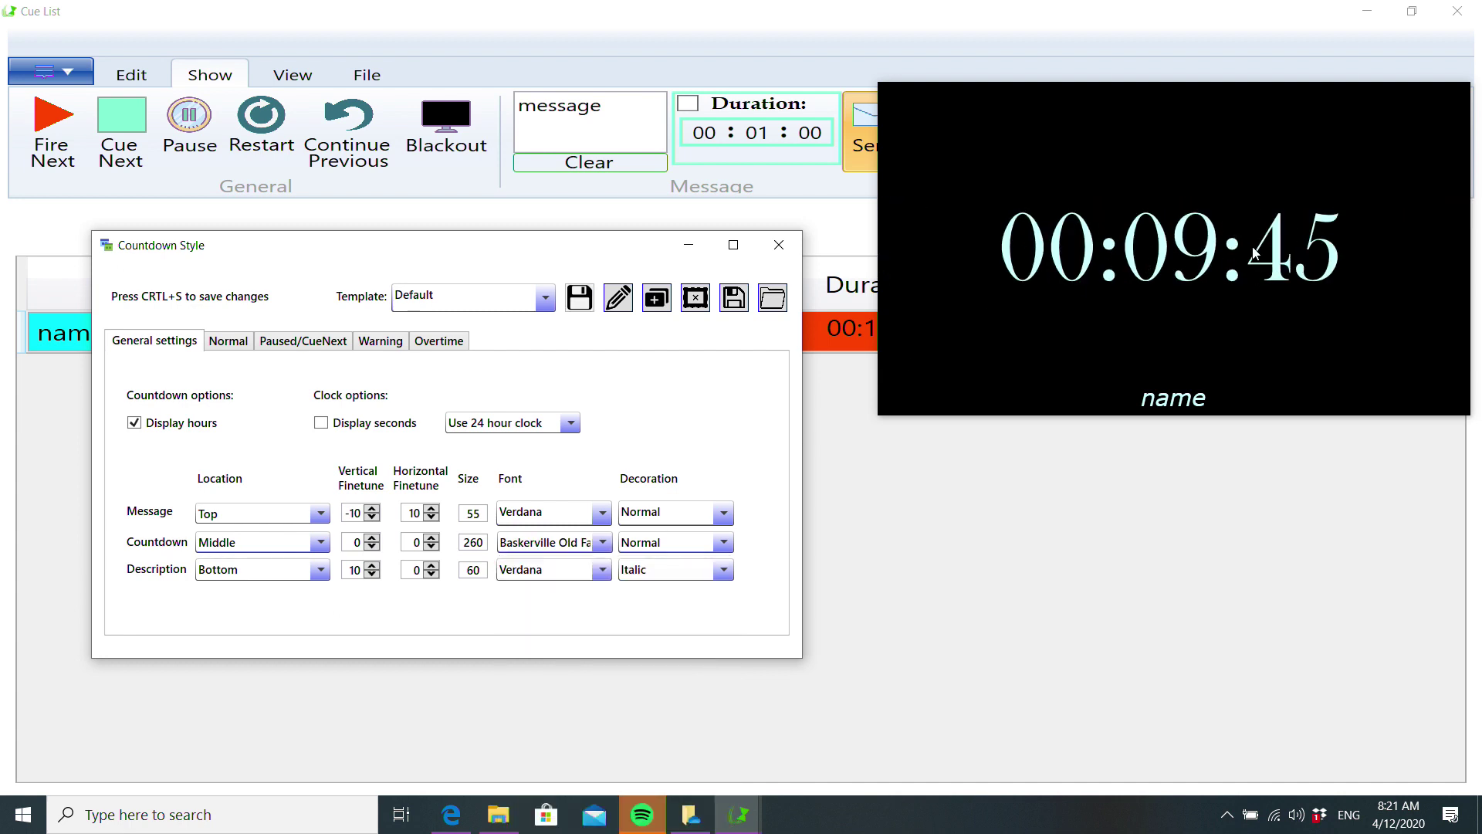
{"action": "left_click", "coordinate": [574, 573]}
{"action": "scroll", "coordinate": [723, 383], "scroll_direction": "down", "scroll_amount": 1}
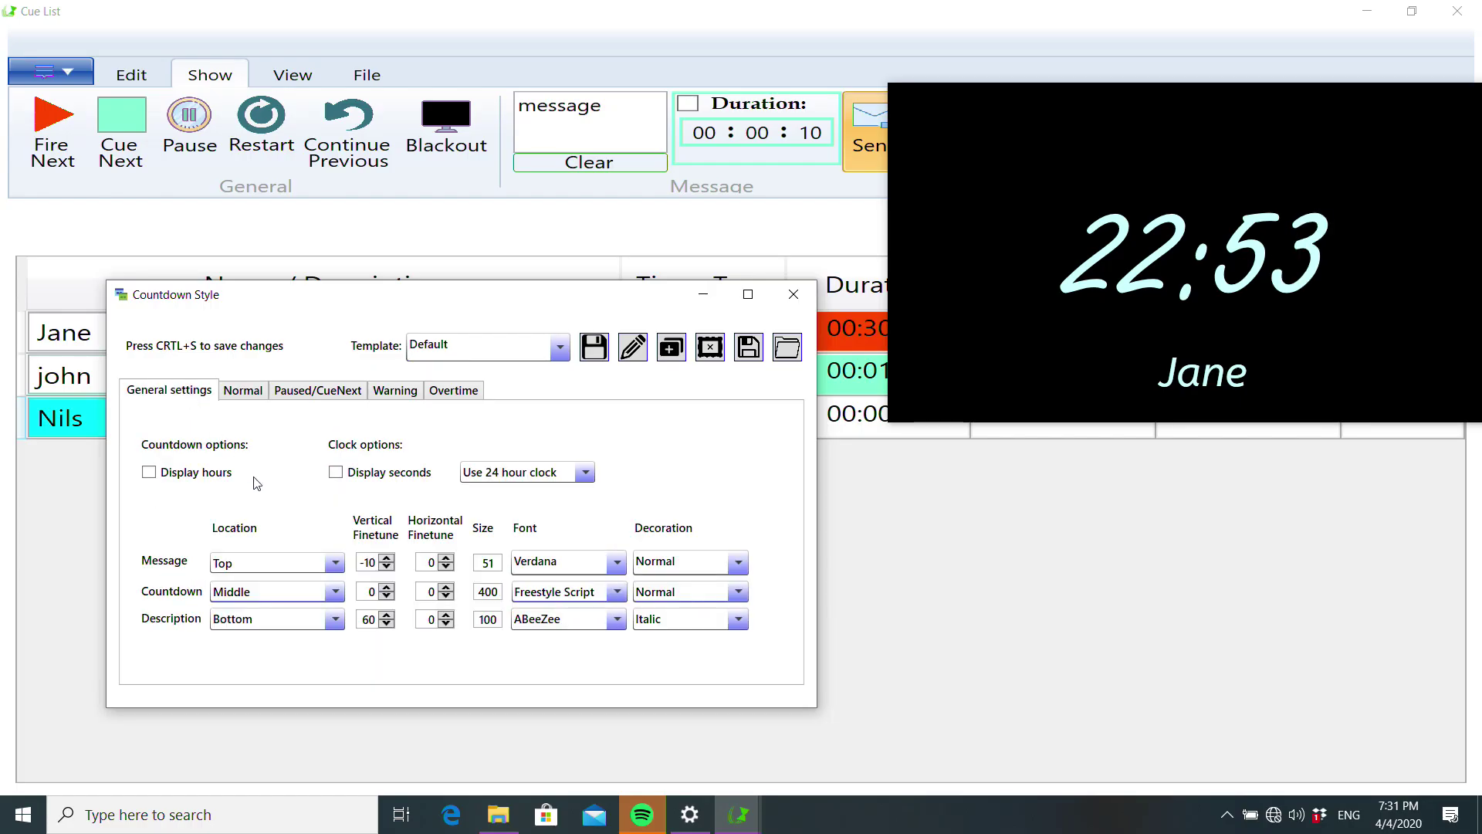
Check the Normal colours, queue the next cue, and display the Paused/CueNext colour settings
{"action": "left_click", "coordinate": [244, 392]}
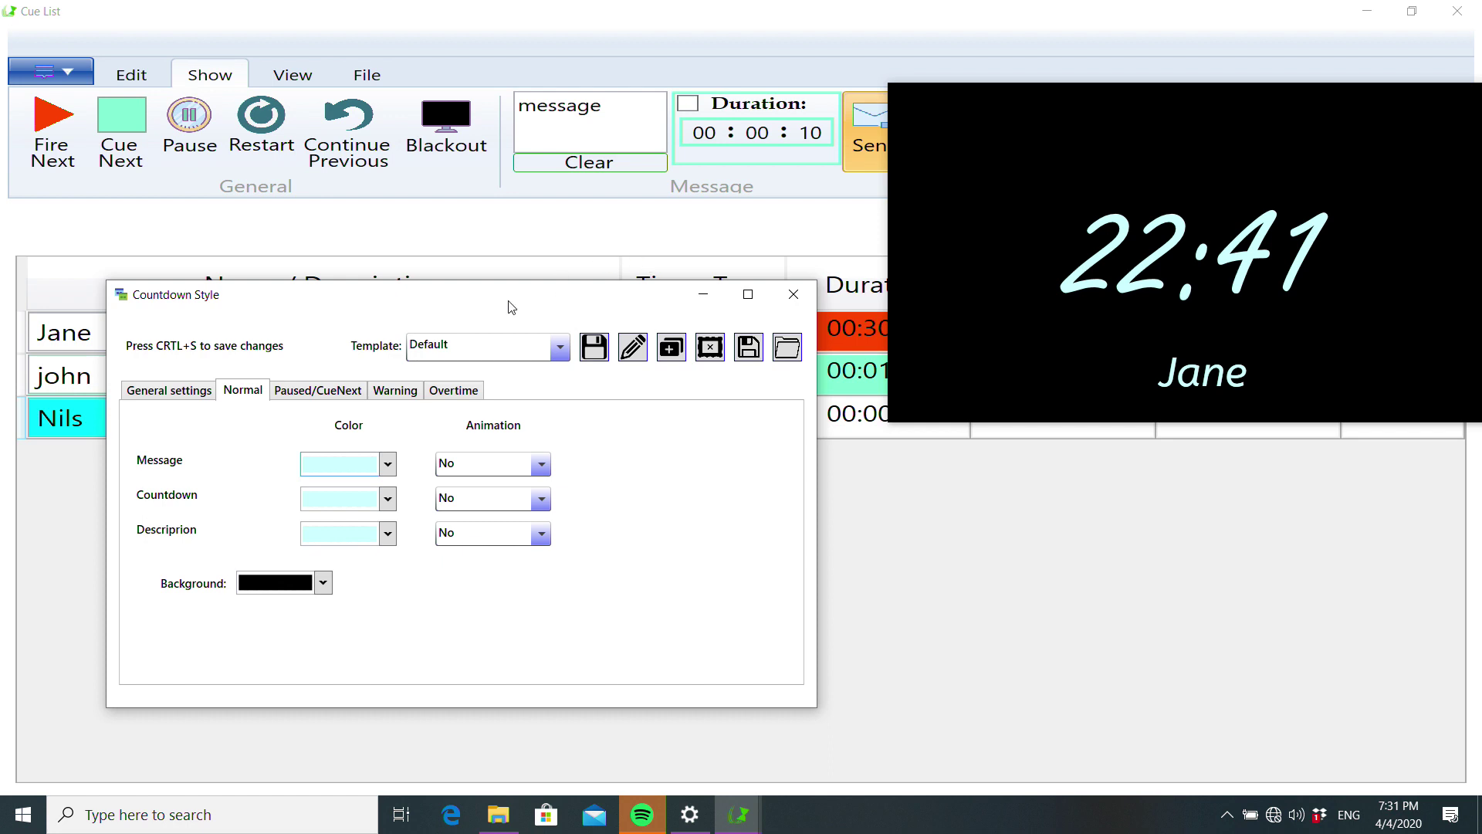
{"action": "left_click_drag", "start_coordinate": [507, 304], "coordinate": [454, 450]}
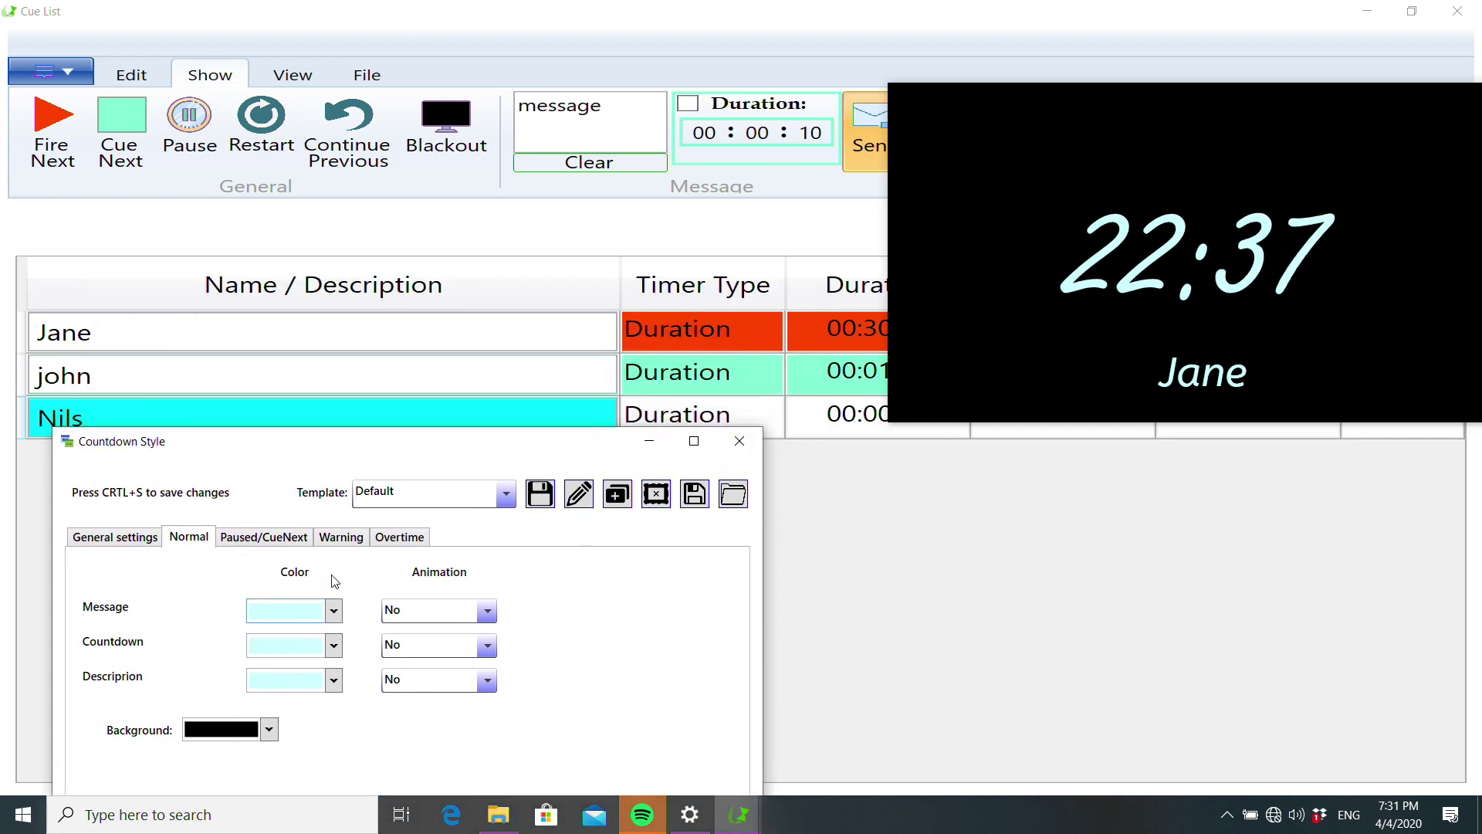
{"action": "key", "text": "space"}
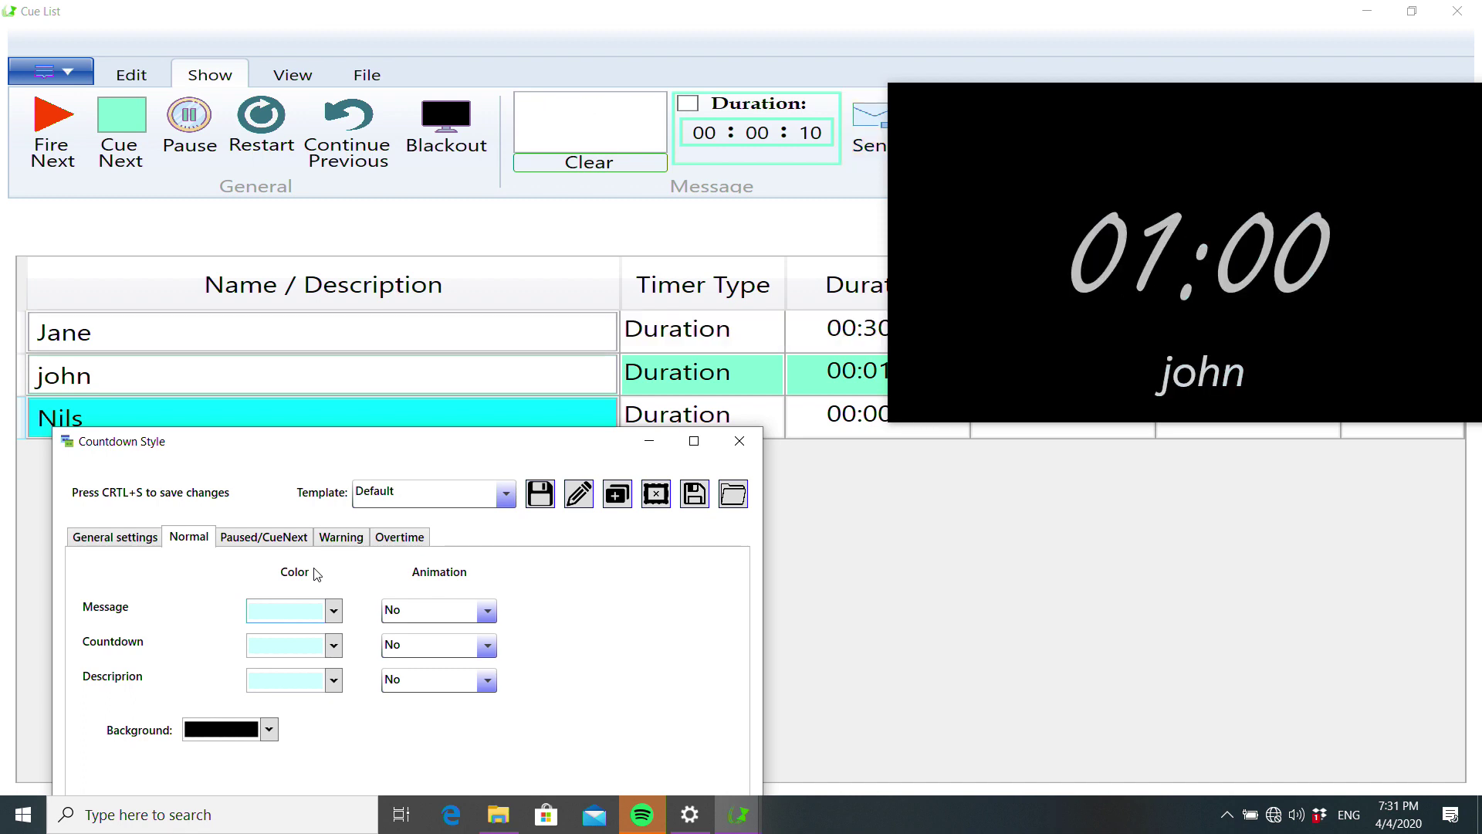
{"action": "left_click", "coordinate": [277, 532]}
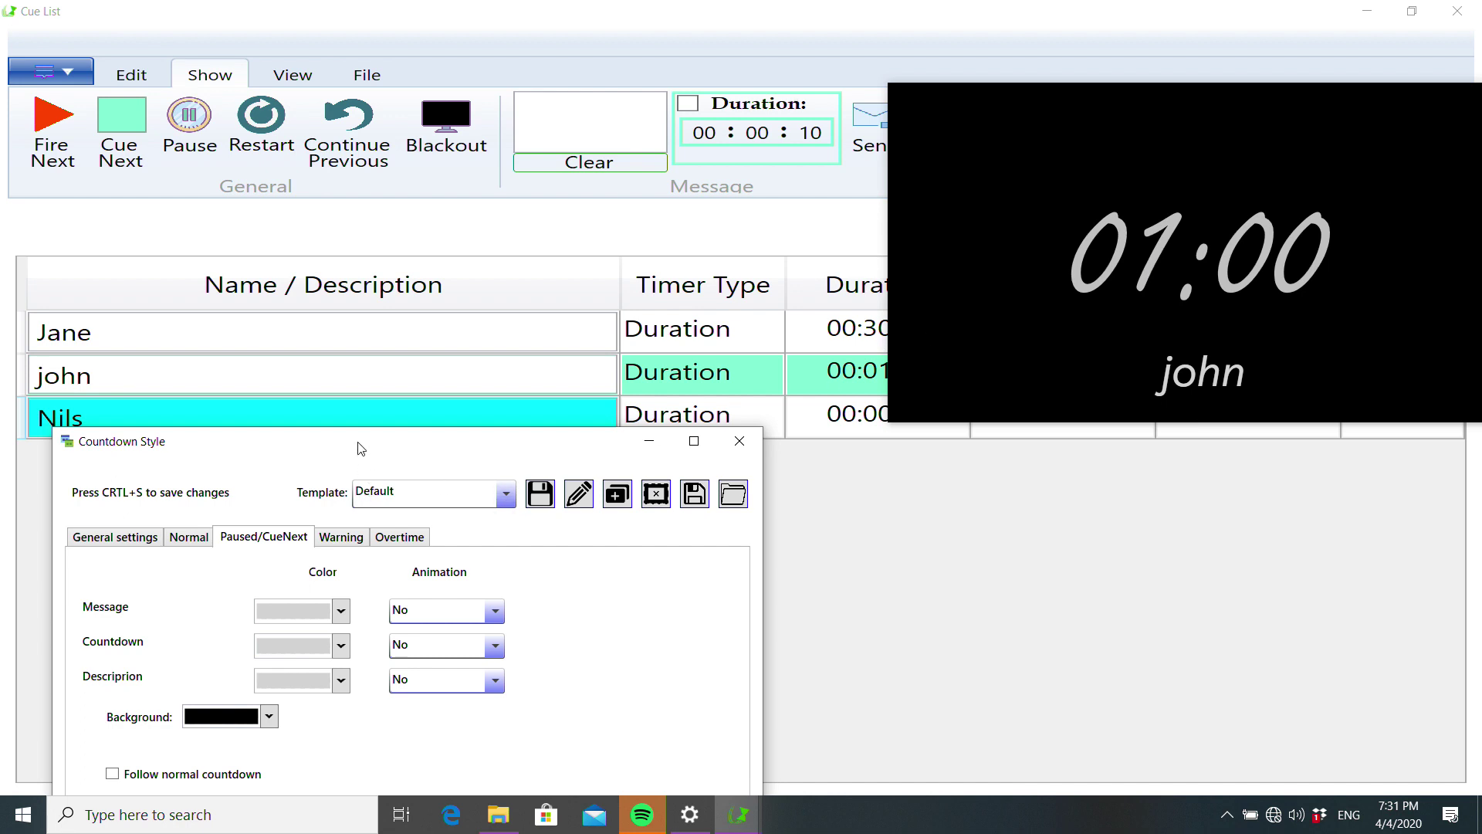
Display the Warning settings (orange under 01:30) and run the next cue to 00:00
{"action": "left_click_drag", "start_coordinate": [358, 448], "coordinate": [387, 224]}
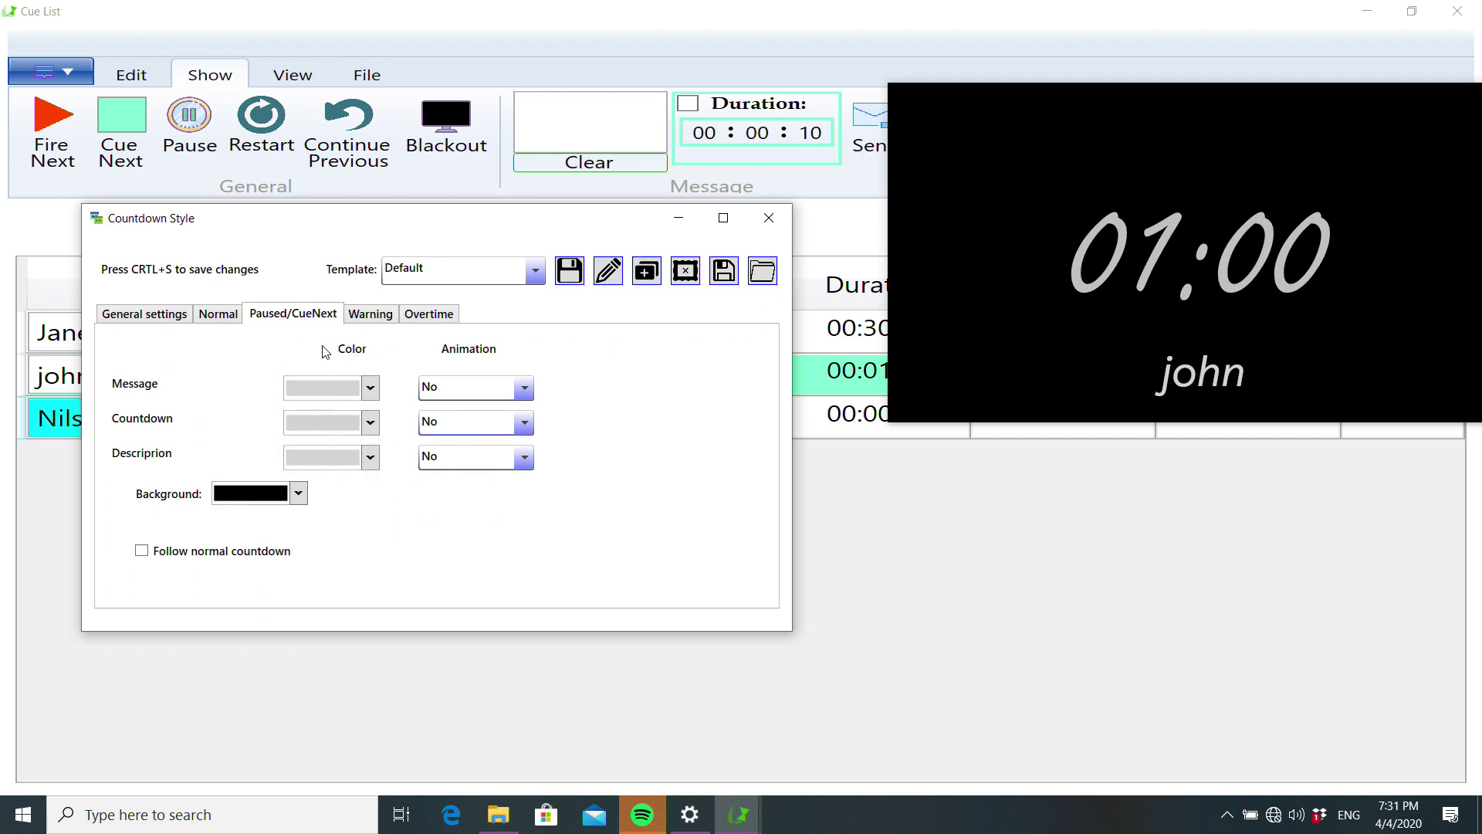
{"action": "left_click", "coordinate": [372, 315]}
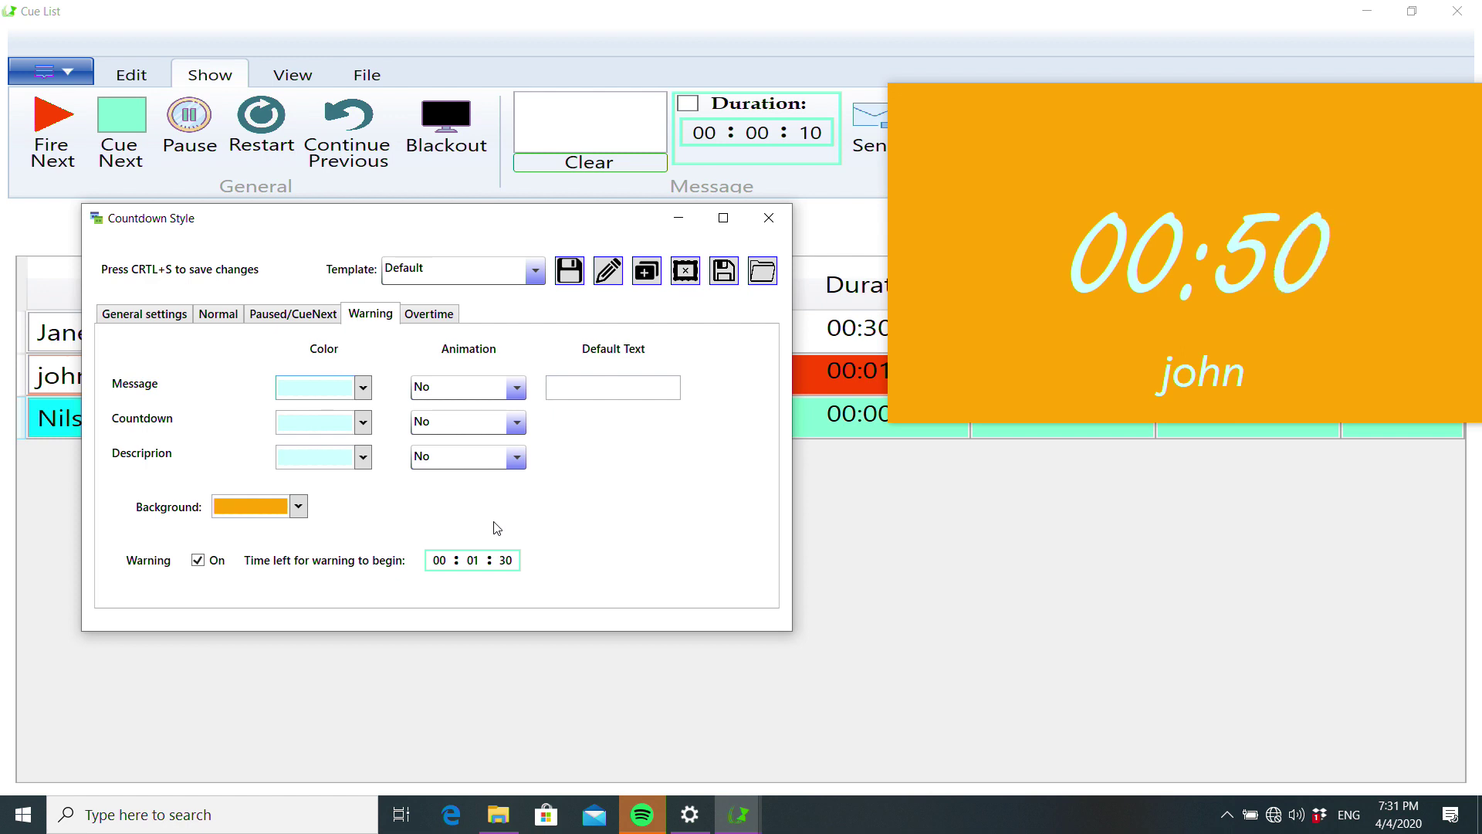
{"action": "key", "text": "space"}
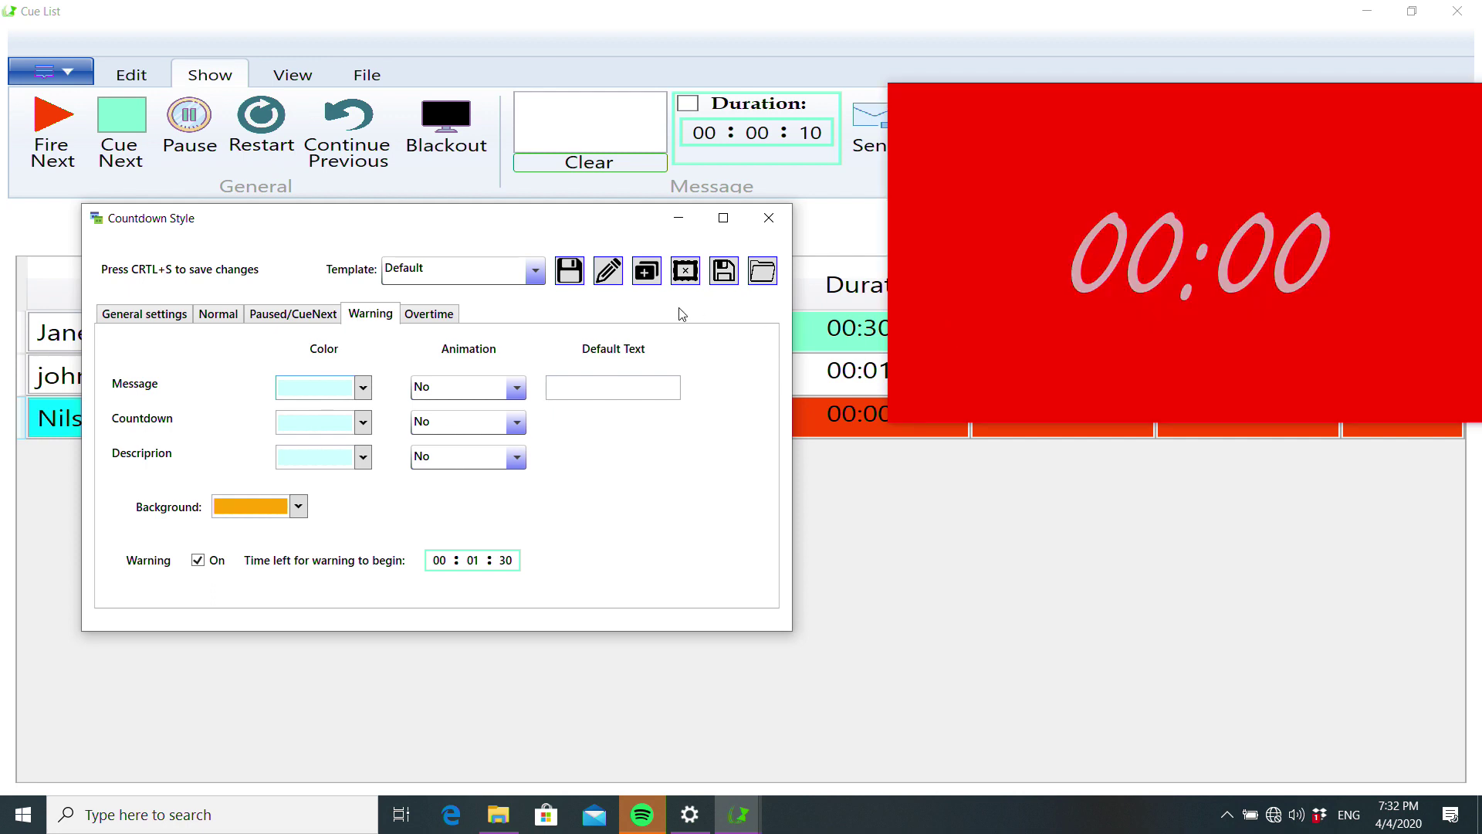
In the Overtime settings, change the background colour from red to SeaGreen
{"action": "left_click", "coordinate": [429, 313]}
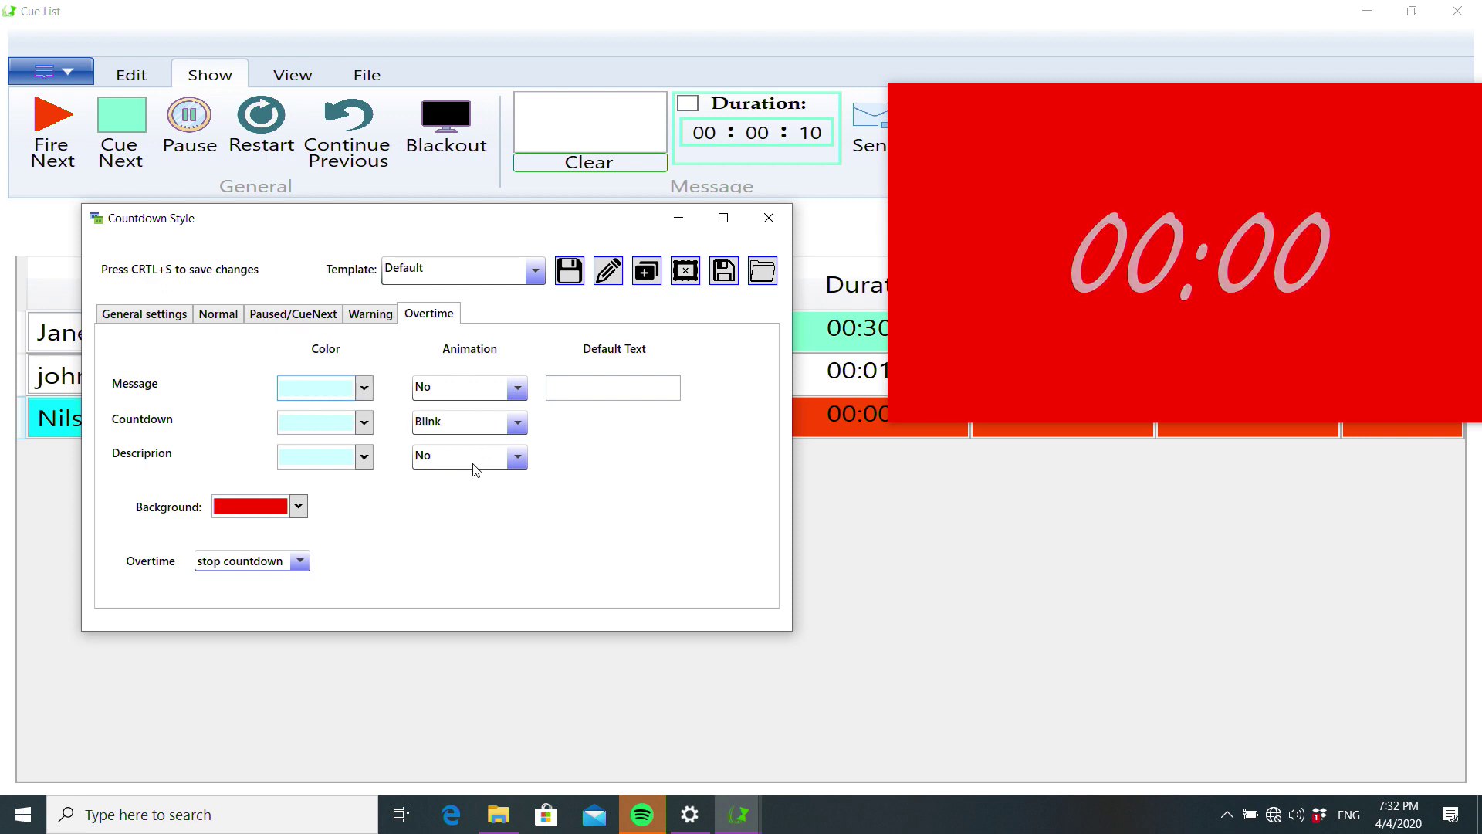
{"action": "left_click", "coordinate": [250, 514]}
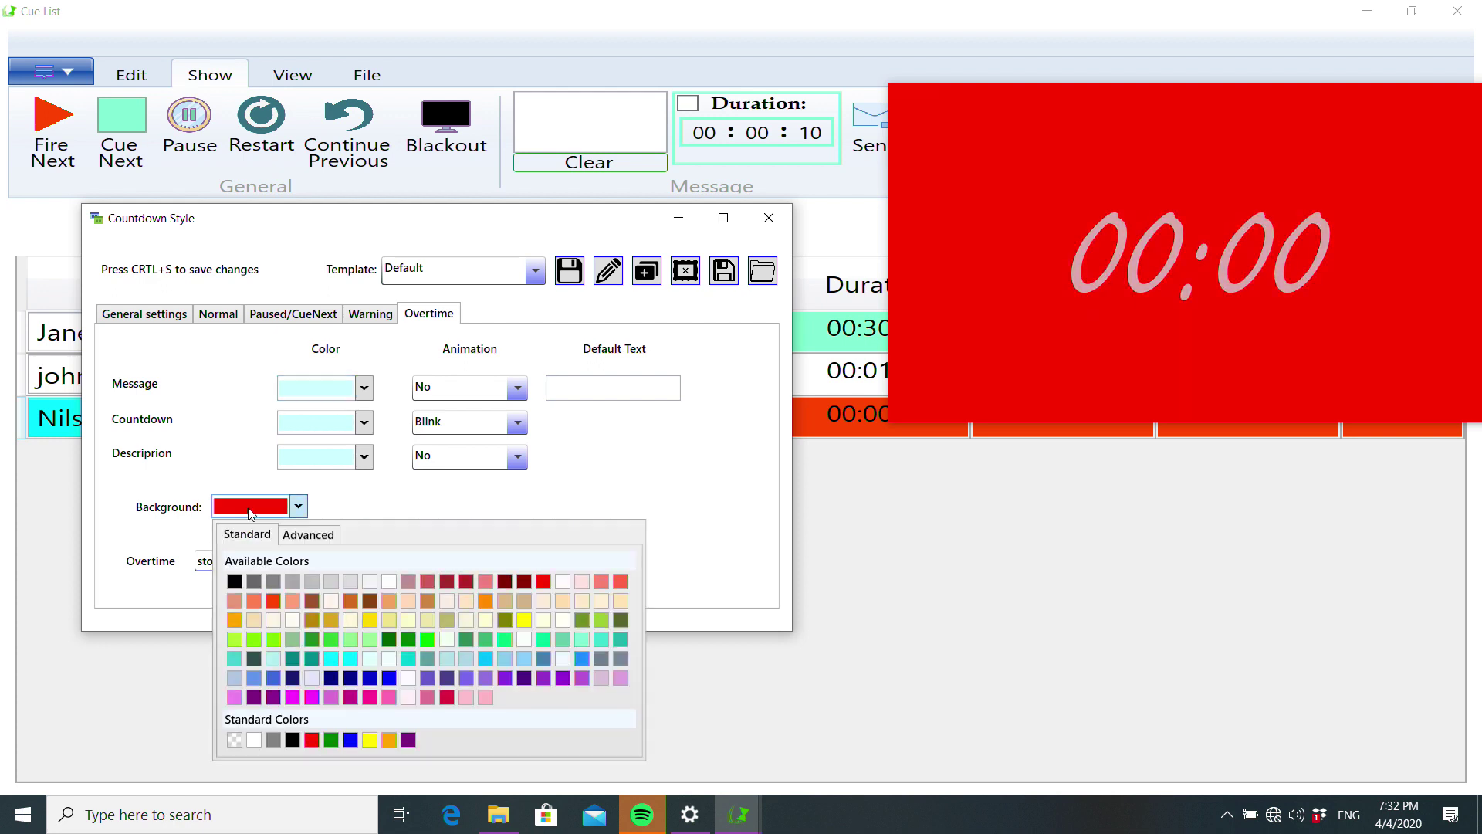
{"action": "left_click", "coordinate": [465, 639]}
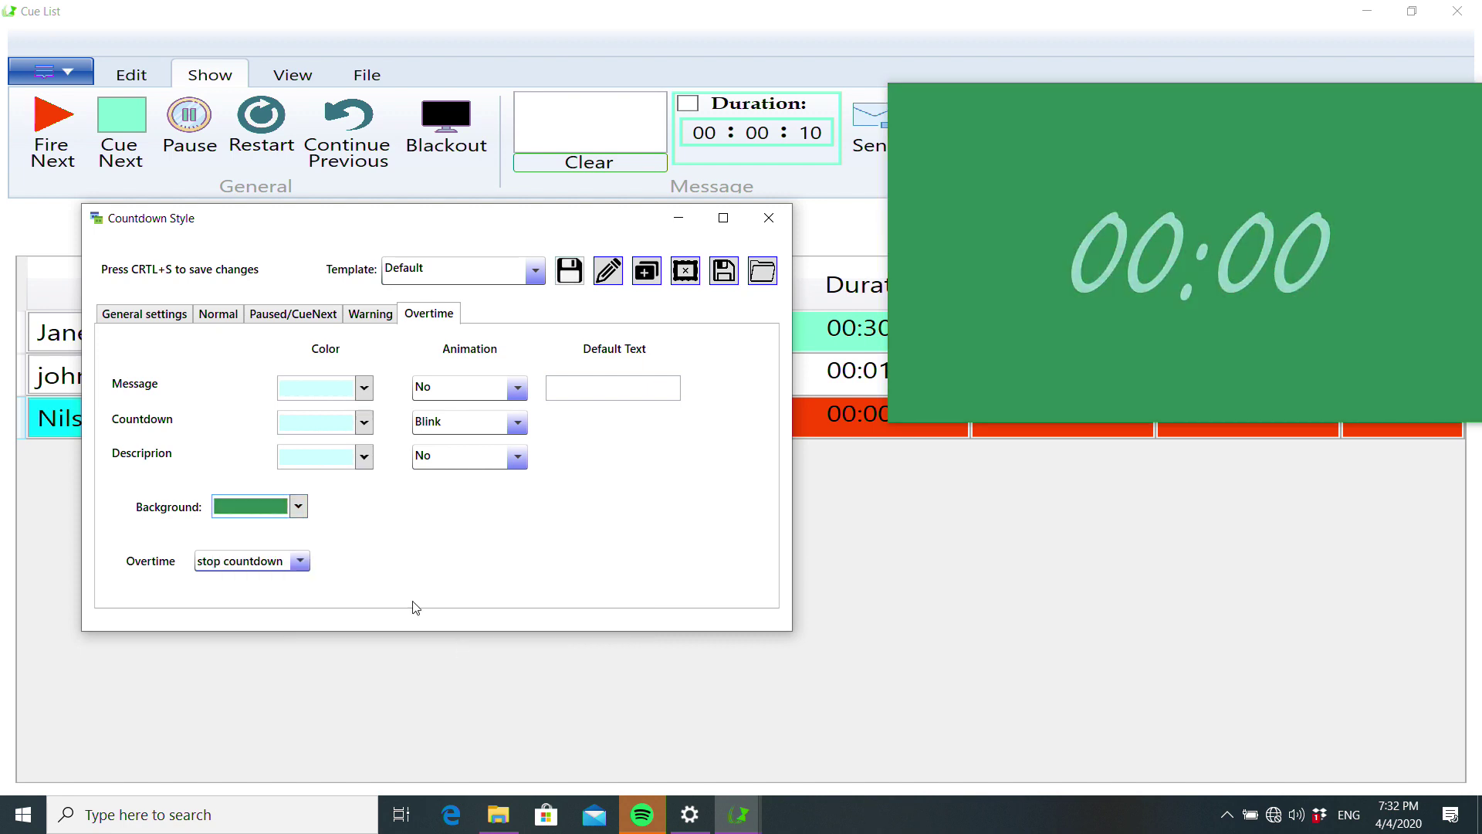
{"action": "left_click", "coordinate": [258, 506]}
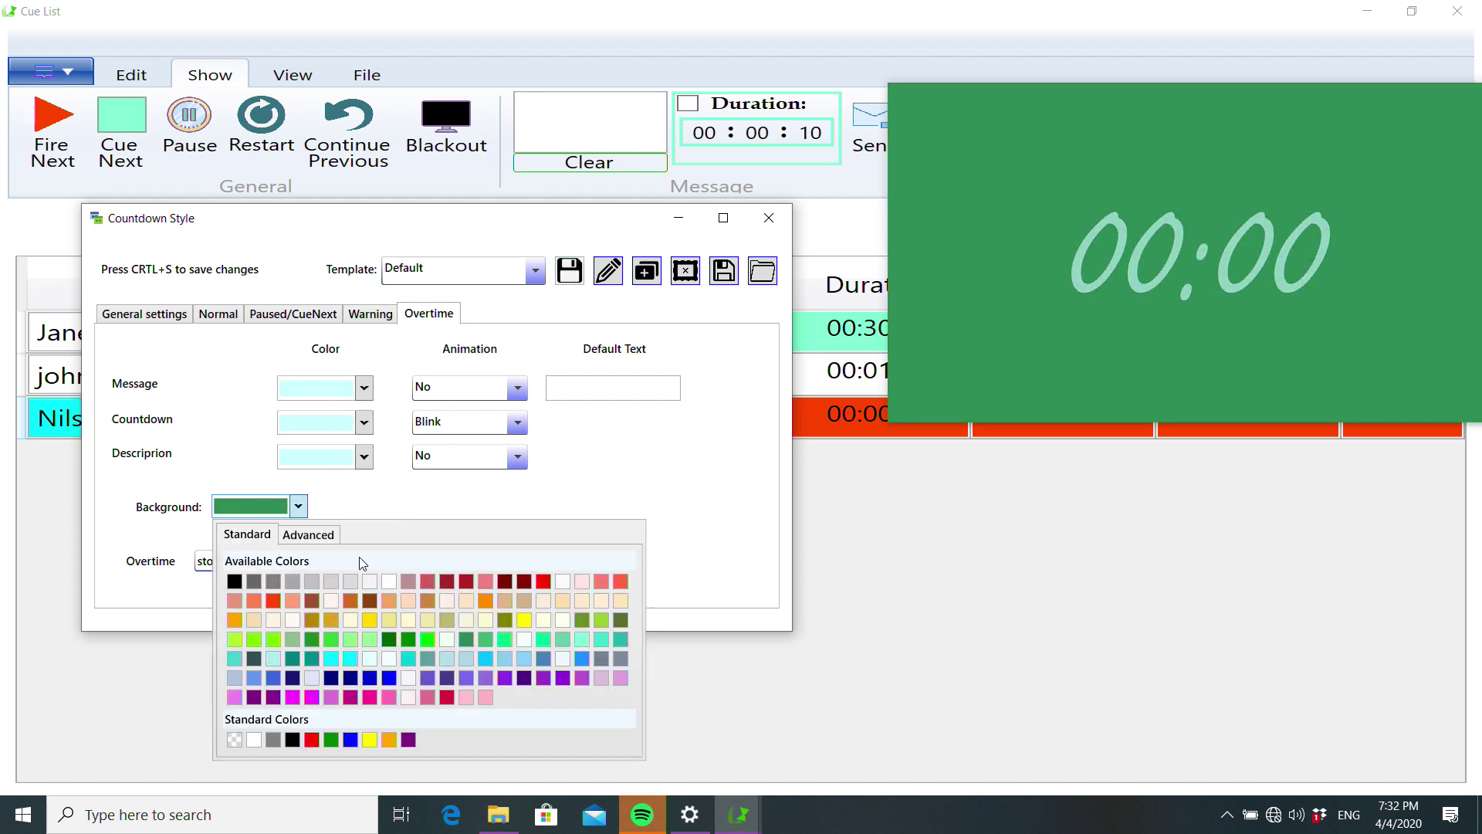
Try custom RGBA values for the overtime background in the Advanced colour picker
{"action": "left_click", "coordinate": [307, 533]}
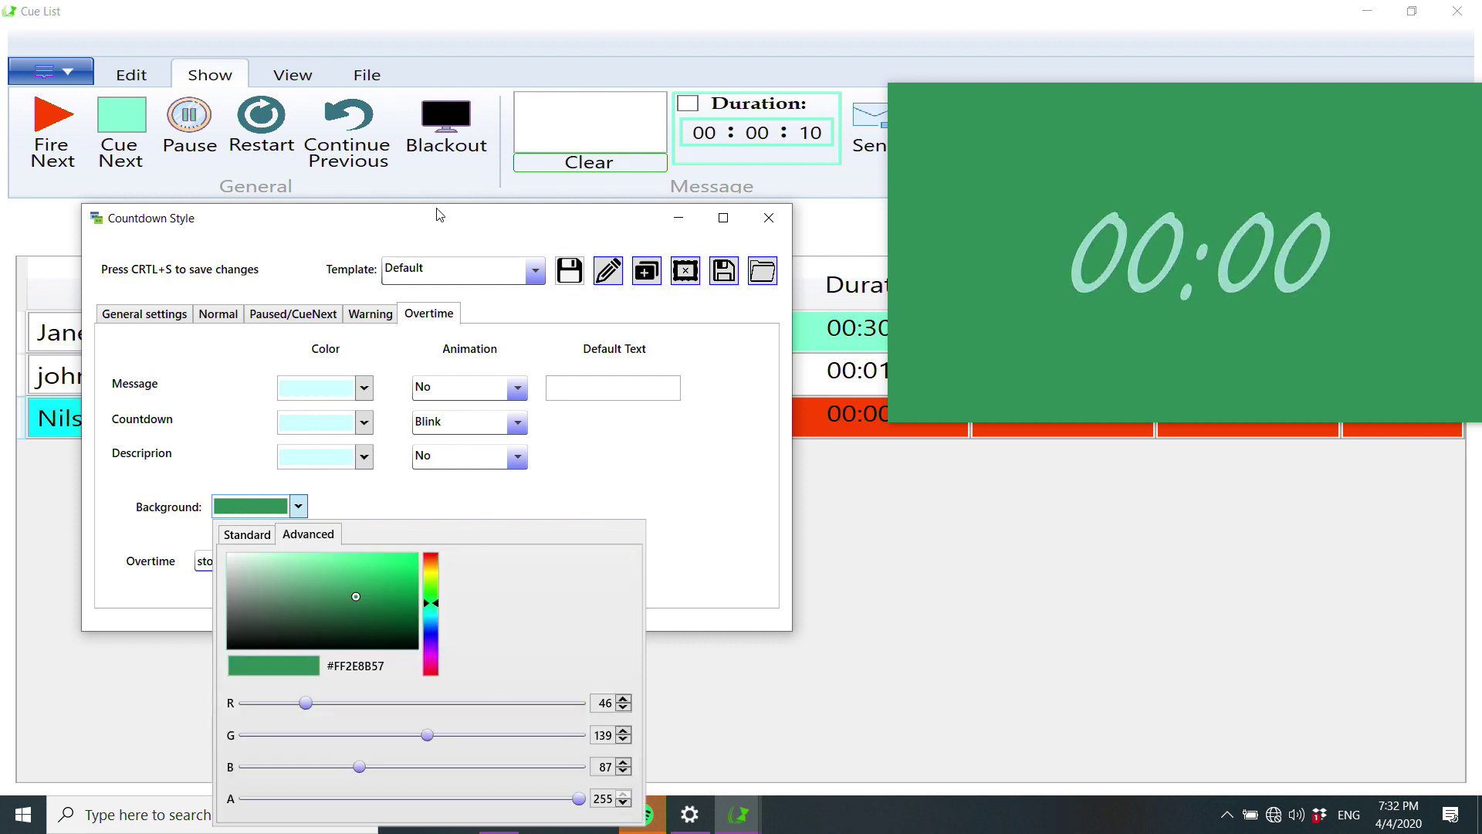
{"action": "left_click", "coordinate": [460, 222]}
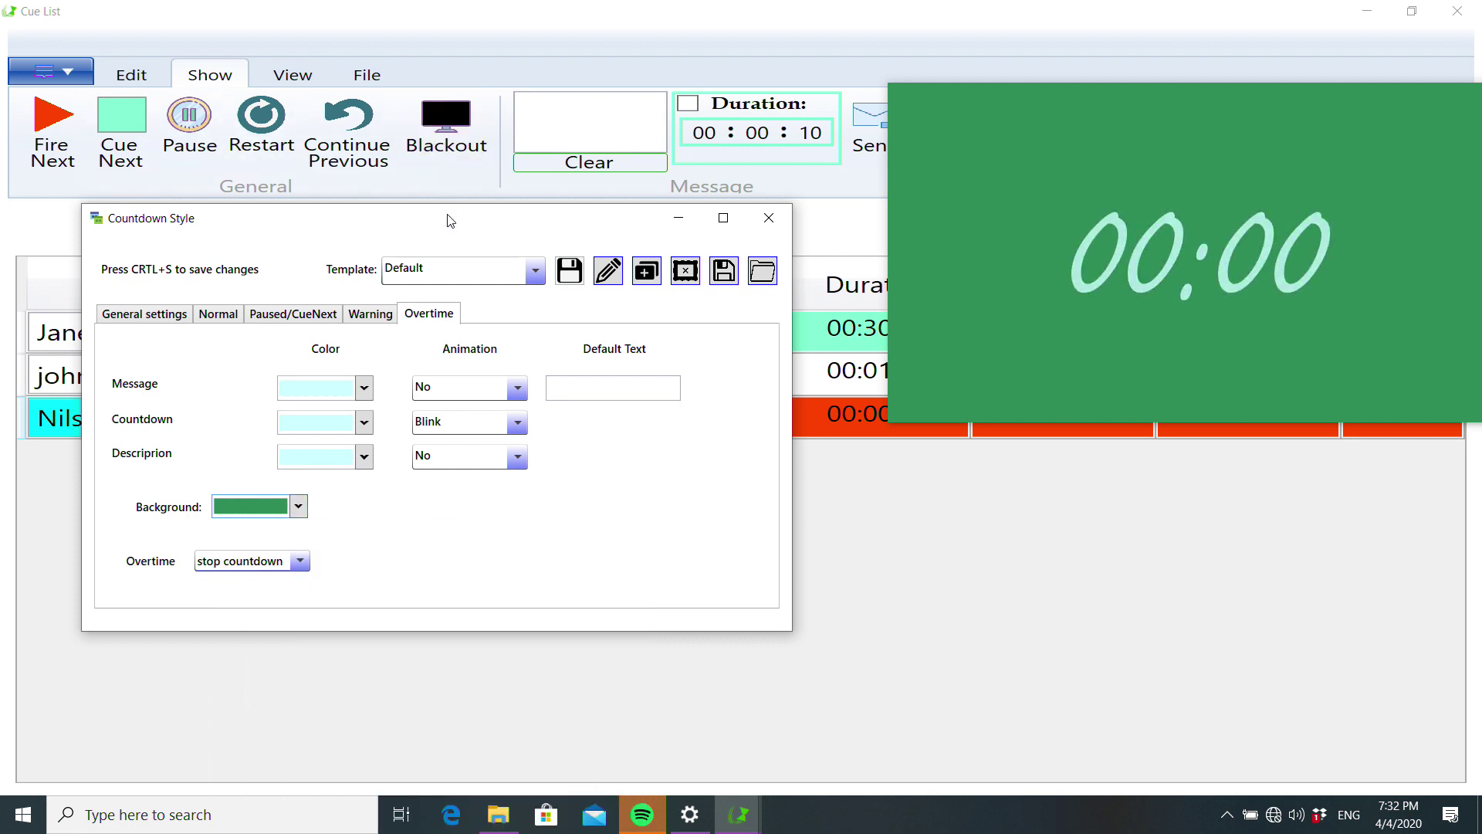
{"action": "left_click_drag", "start_coordinate": [450, 222], "coordinate": [440, 155]}
{"action": "left_click", "coordinate": [263, 441]}
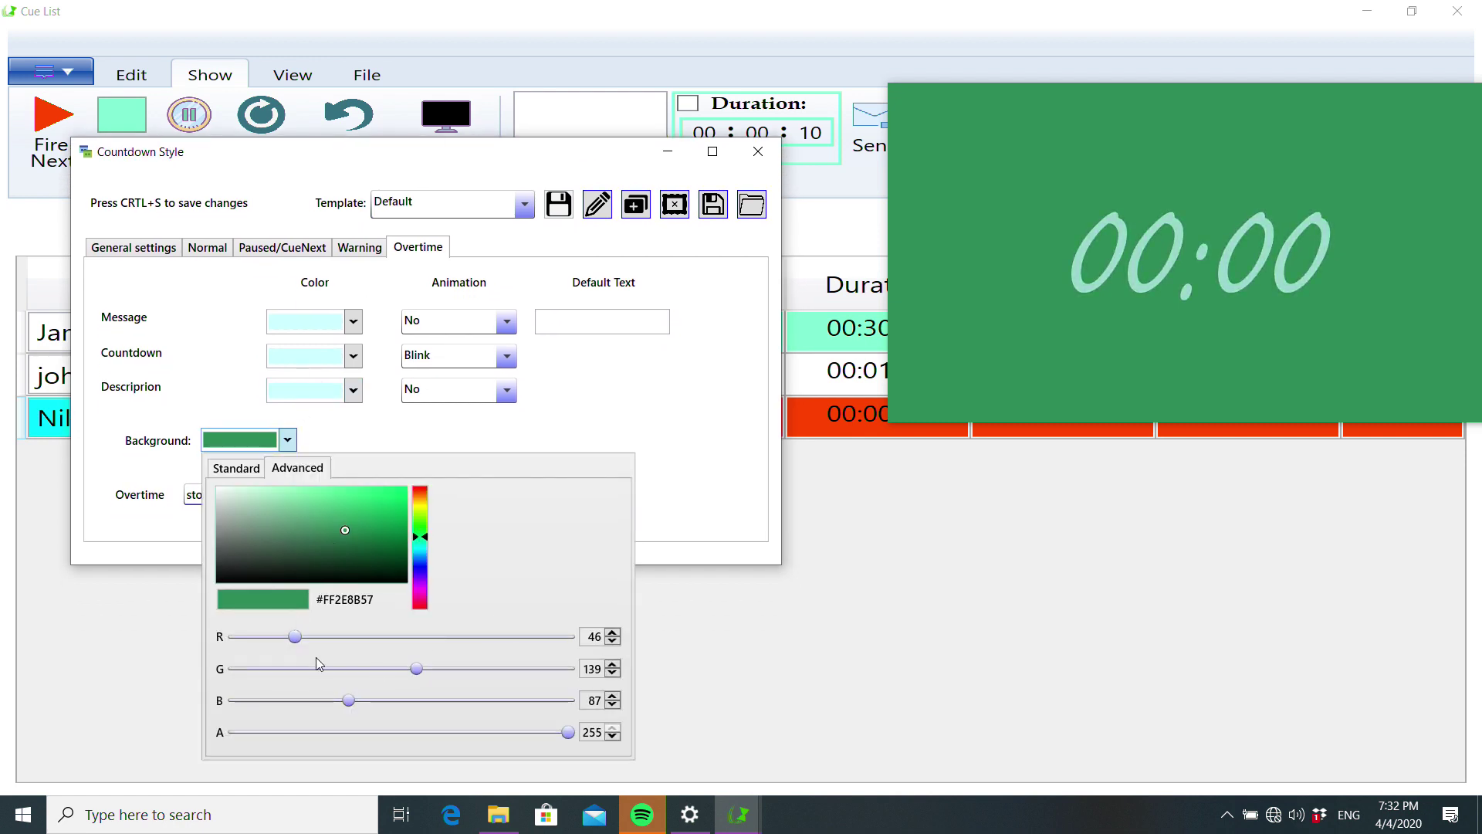
{"action": "left_click_drag", "start_coordinate": [296, 637], "coordinate": [350, 637]}
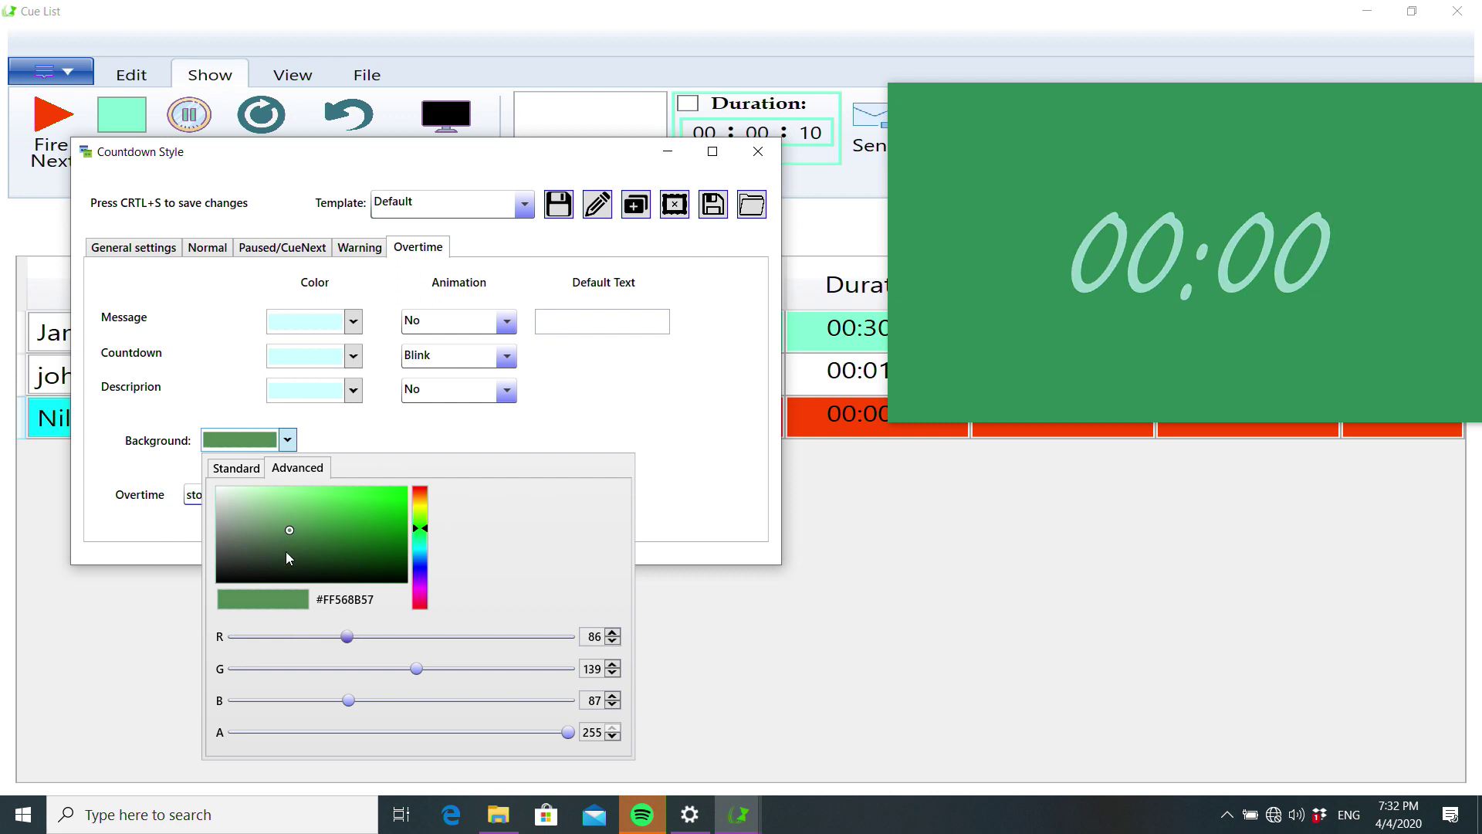
{"action": "left_click", "coordinate": [287, 531]}
{"action": "left_click_drag", "start_coordinate": [288, 532], "coordinate": [315, 552]}
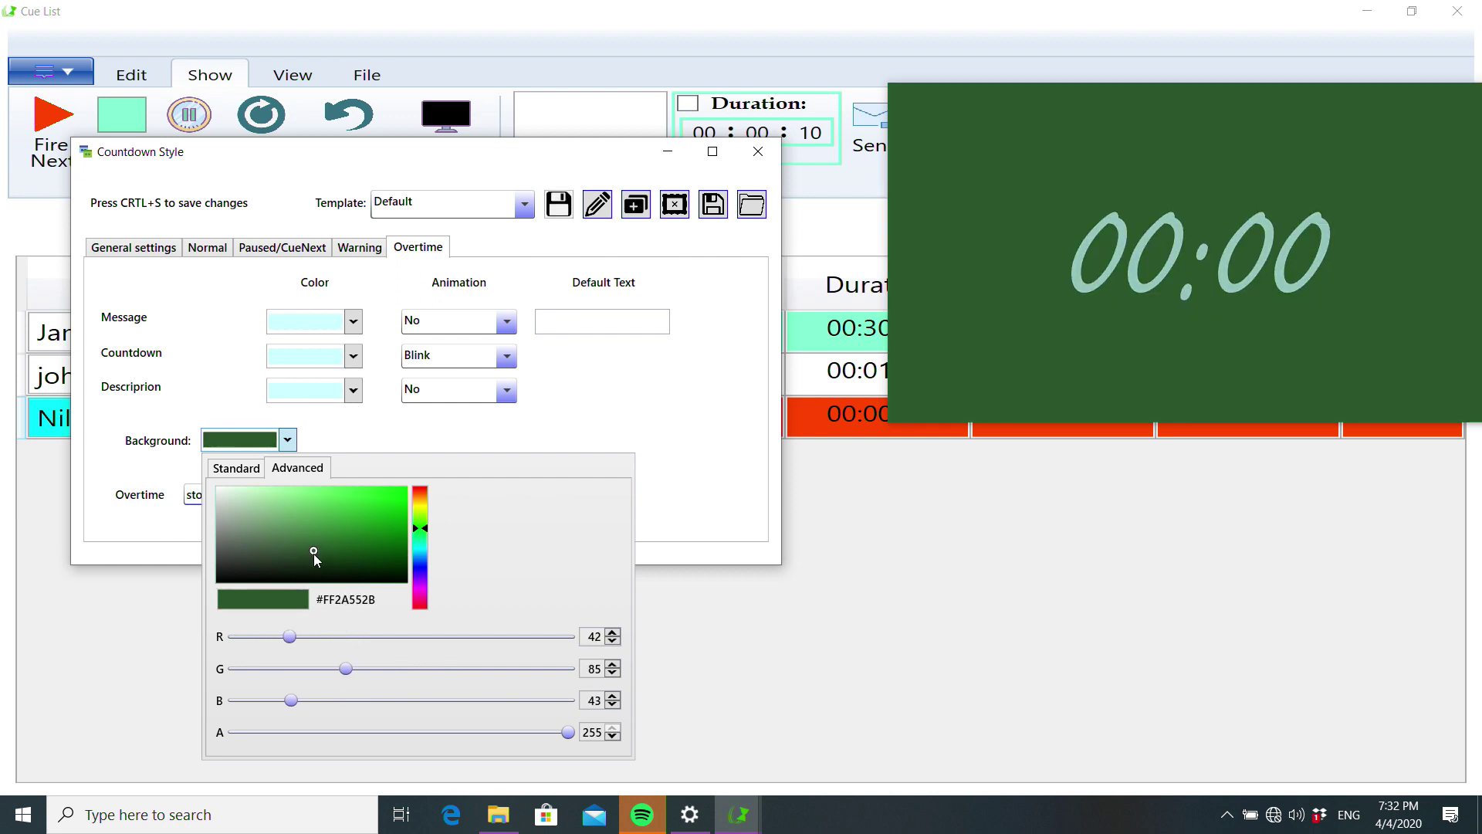
Set the overtime background to Standard Colors red and the countdown animation to Flash
{"action": "left_click", "coordinate": [239, 470]}
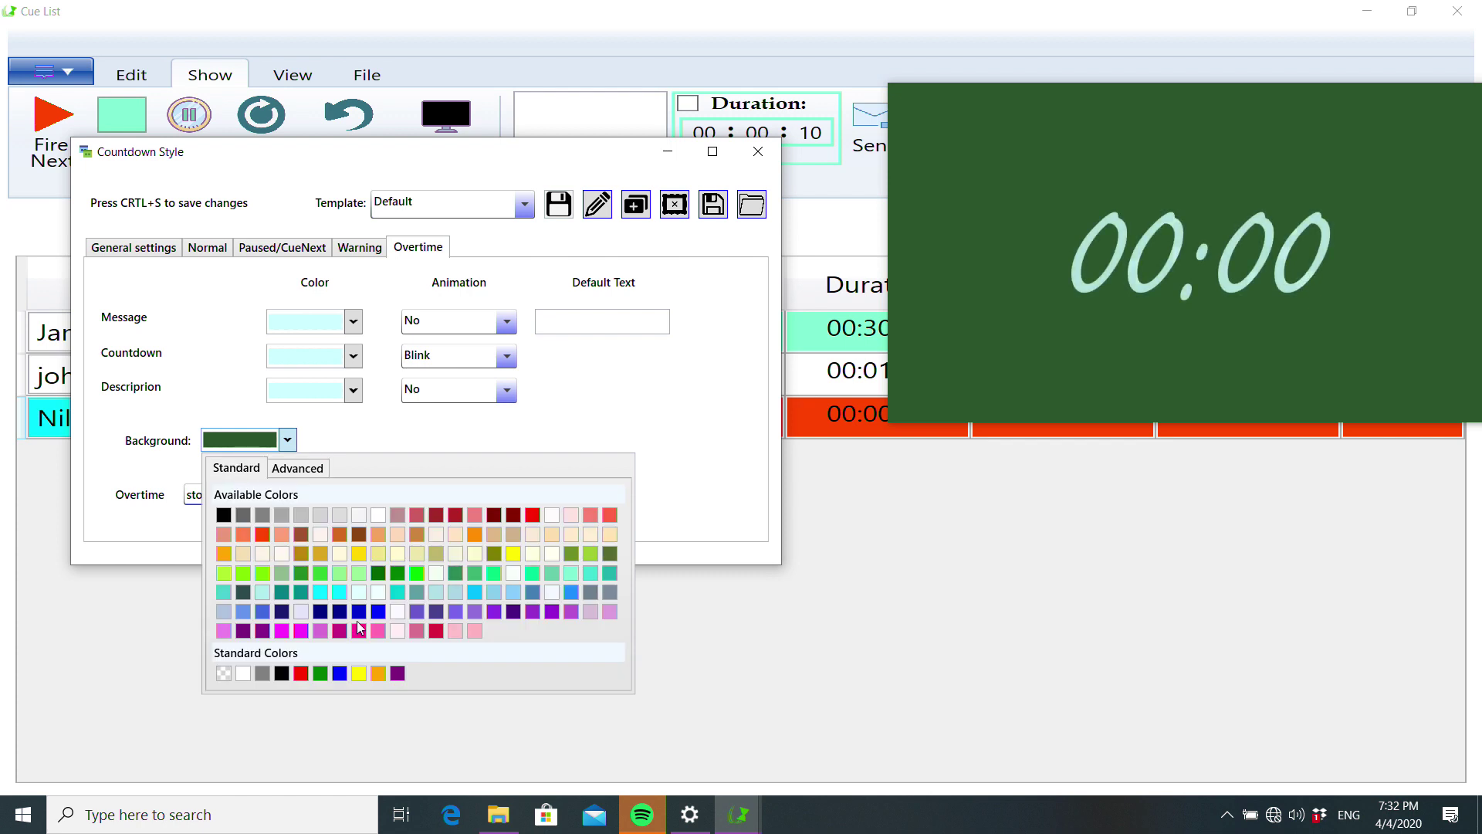
{"action": "left_click", "coordinate": [303, 679]}
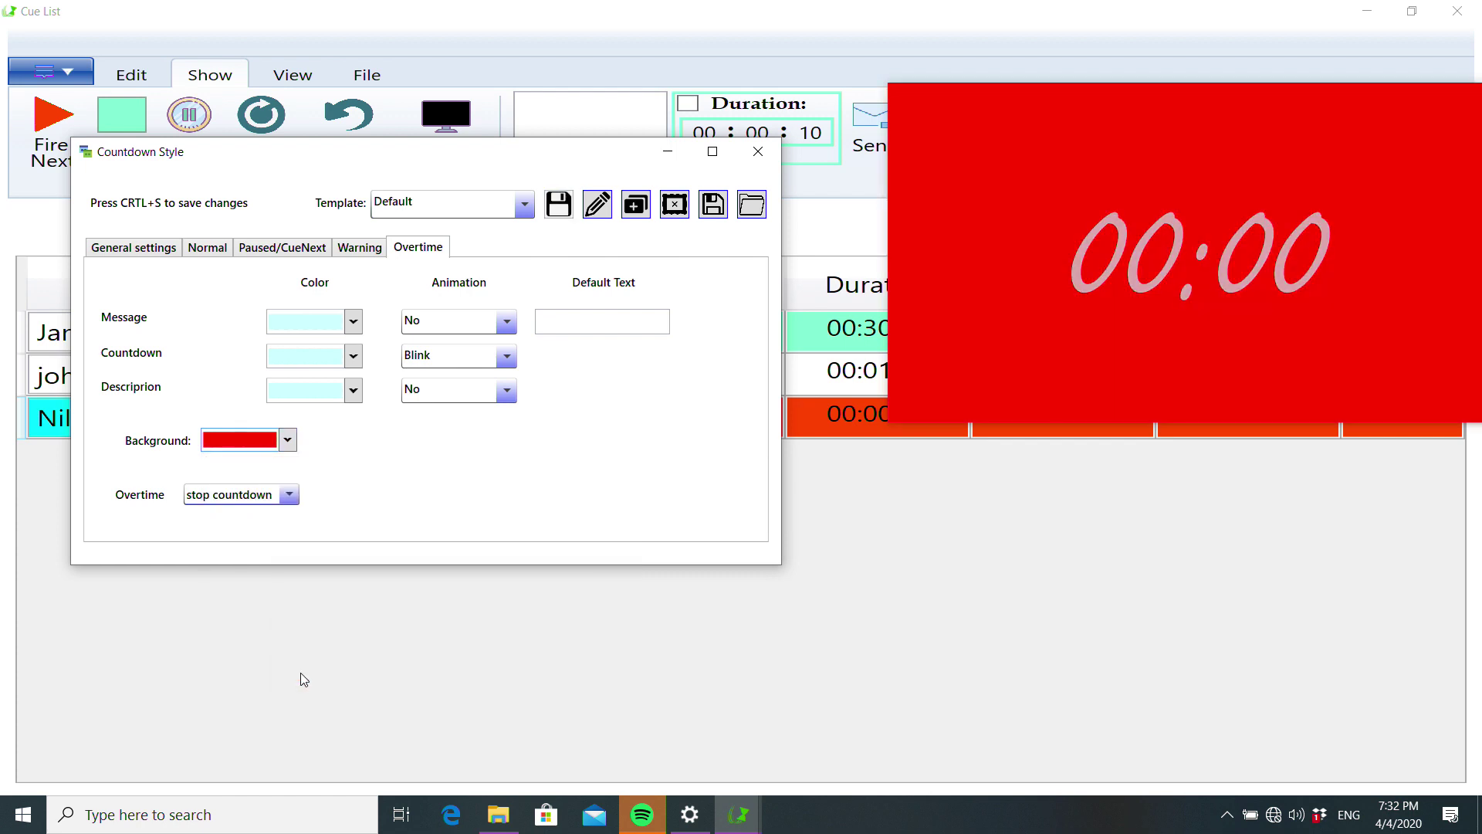
{"action": "left_click", "coordinate": [468, 355]}
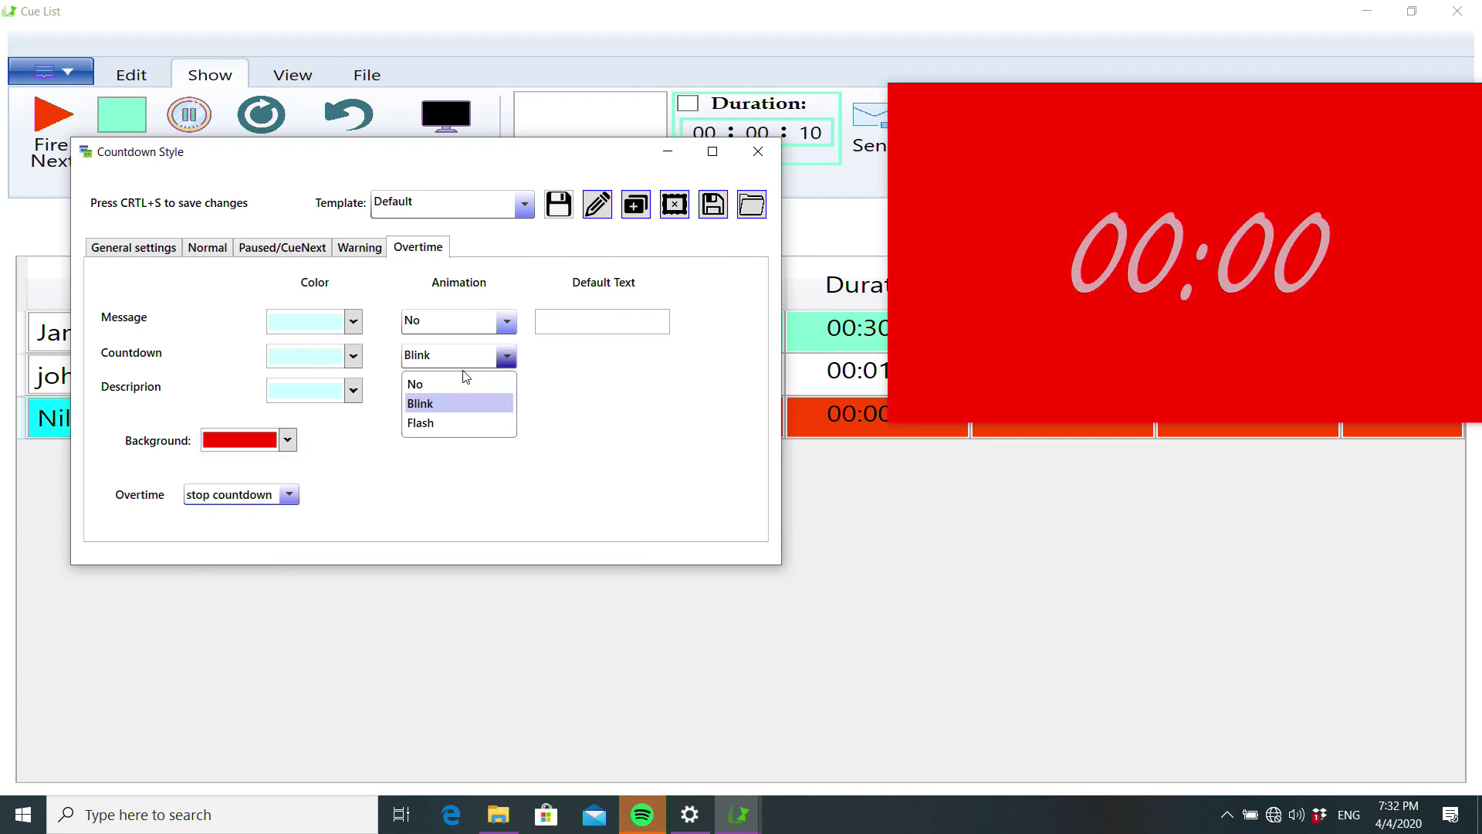
{"action": "left_click", "coordinate": [436, 423]}
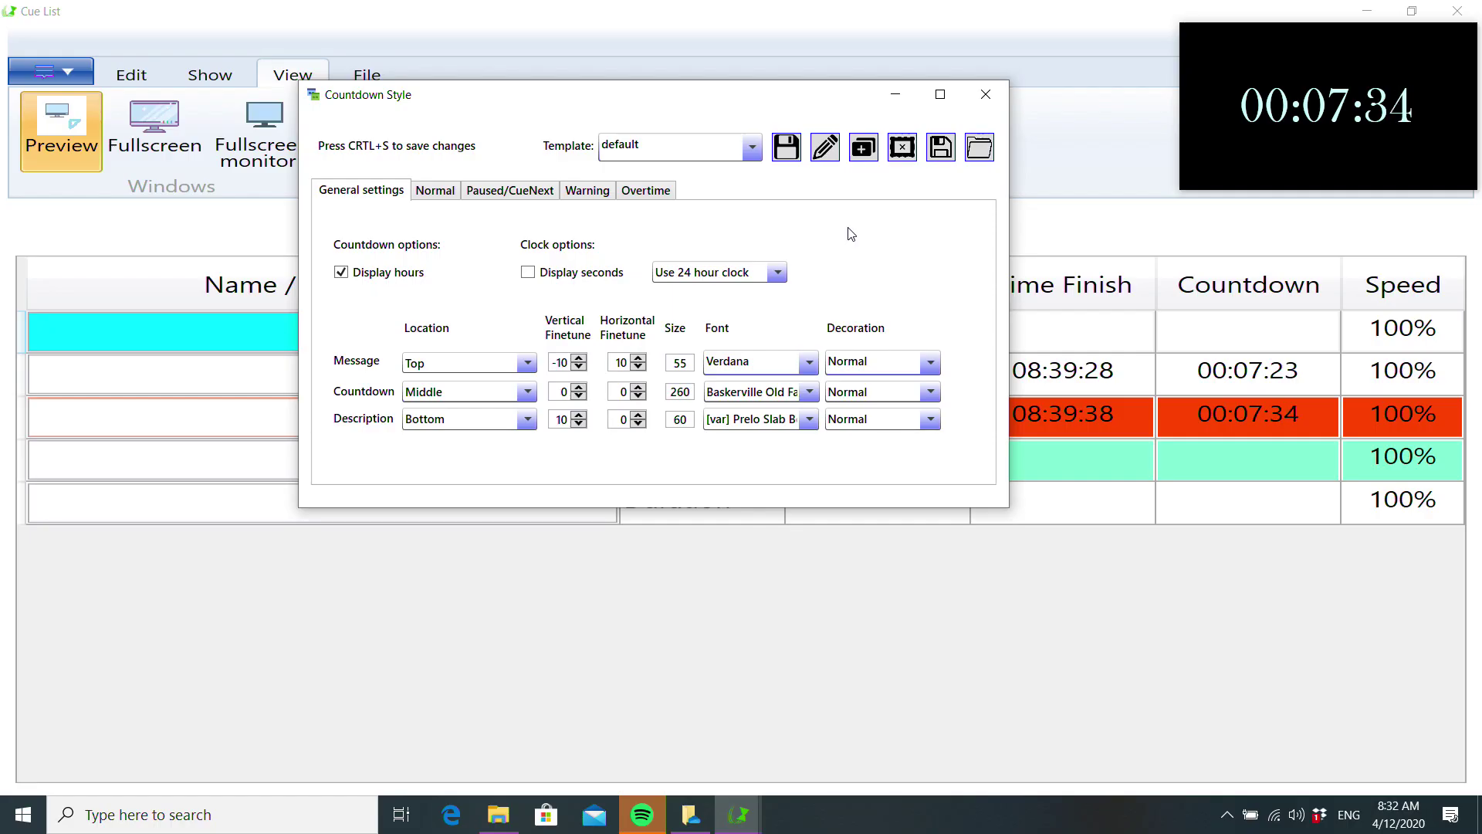
Save the current style as a new template, replacing 'default' with the name 'new'
{"action": "left_click", "coordinate": [865, 148]}
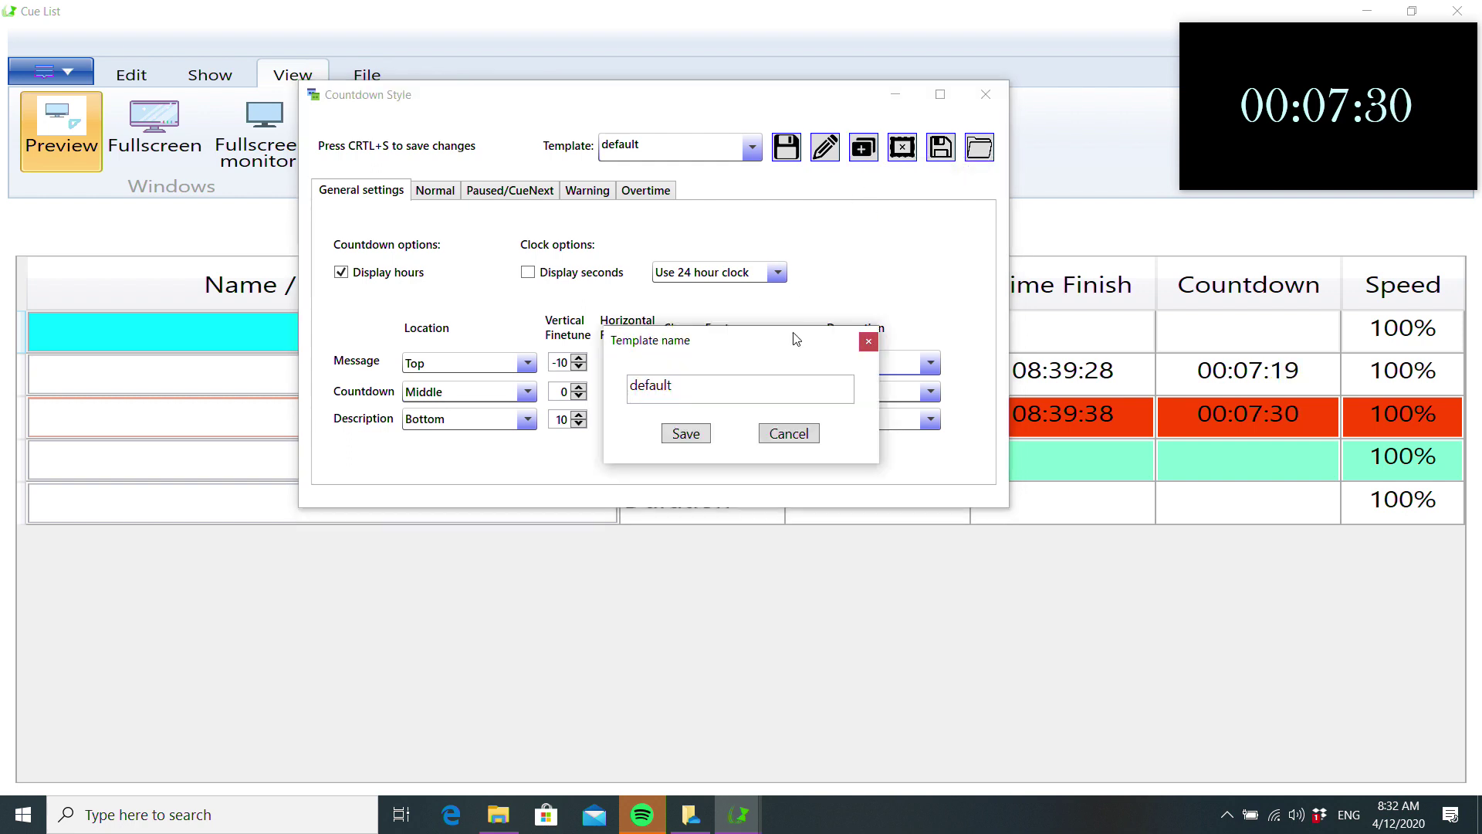
{"action": "left_click", "coordinate": [741, 387]}
{"action": "double_click", "coordinate": [741, 386]}
{"action": "type", "text": "n"}
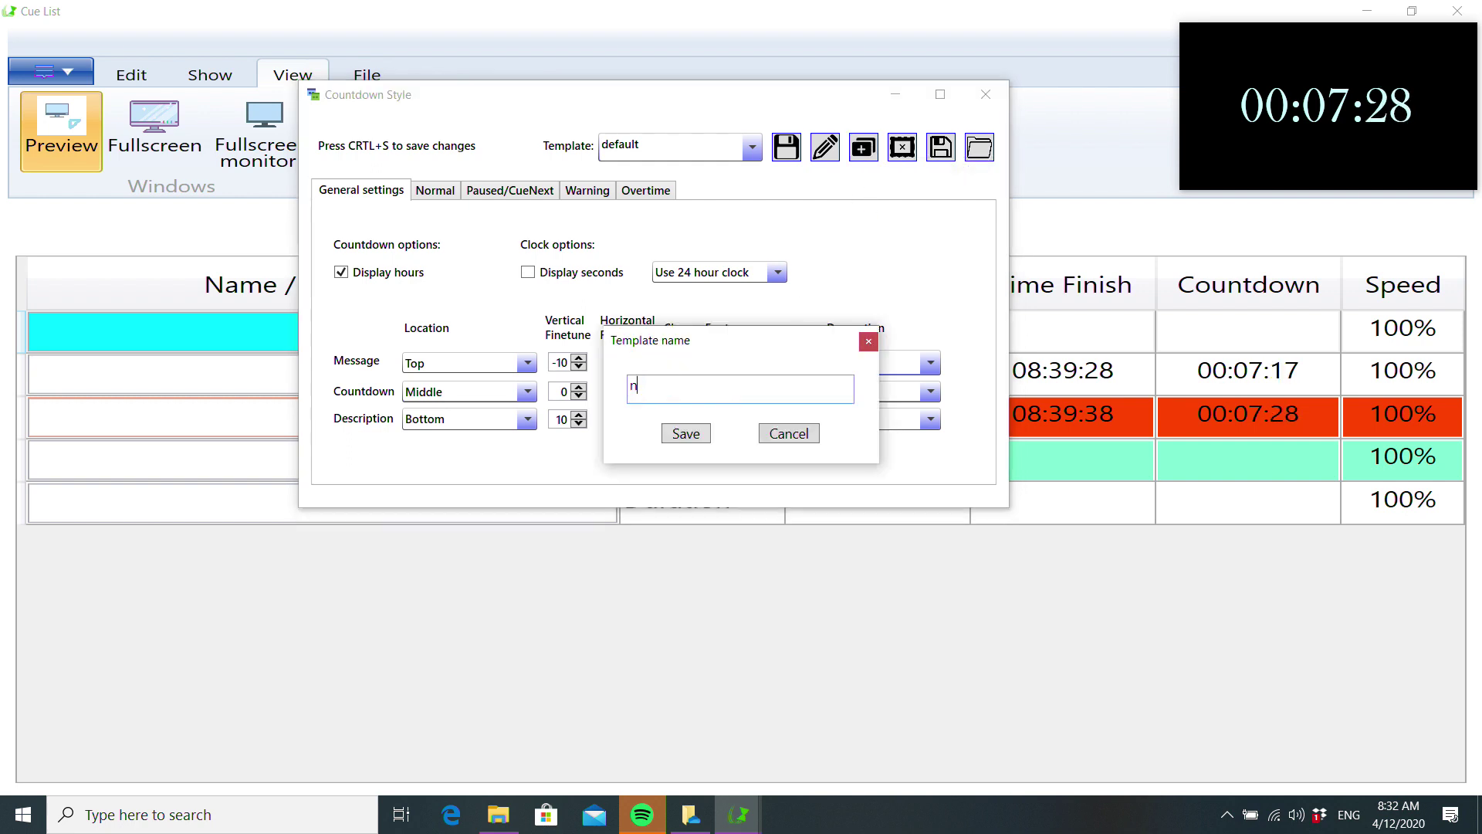
{"action": "type", "text": "ew"}
{"action": "left_click", "coordinate": [700, 435]}
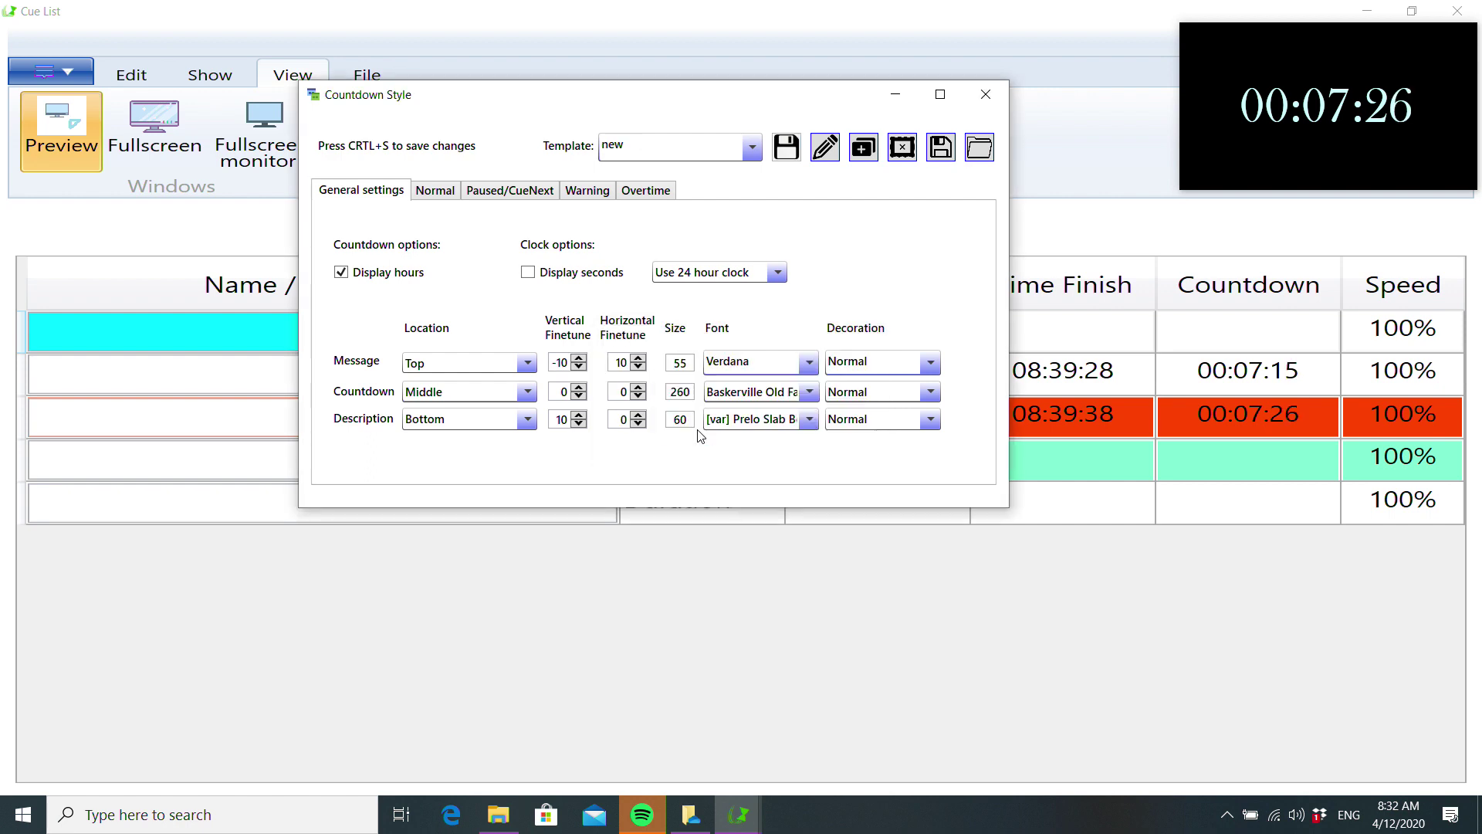
On the 'new' template, untick Display hours, set Countdown Size 400 and font Bauhaus 93
{"action": "left_click", "coordinate": [342, 275]}
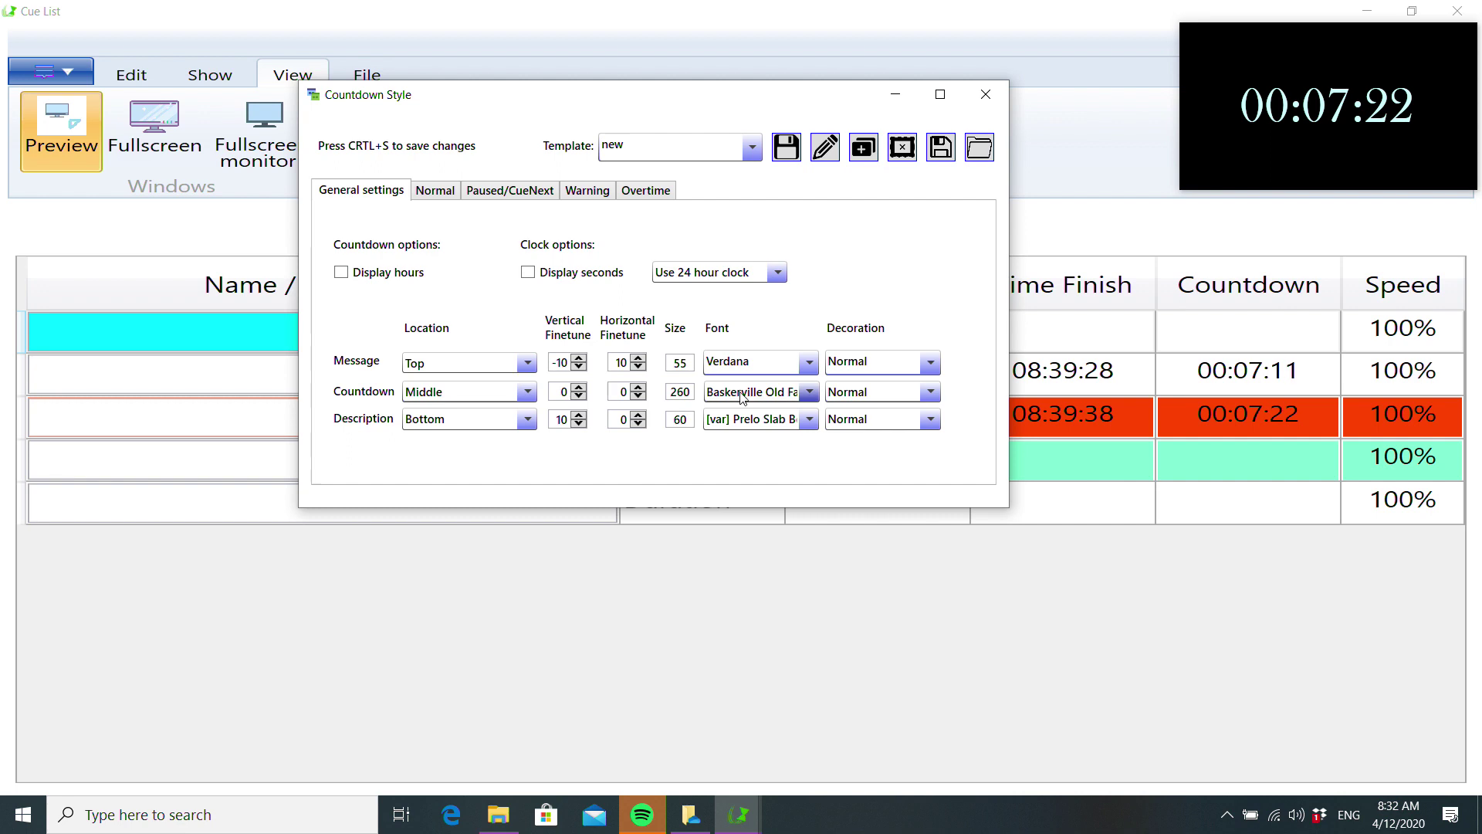
{"action": "key", "text": "ctrl+s"}
{"action": "double_click", "coordinate": [672, 392]}
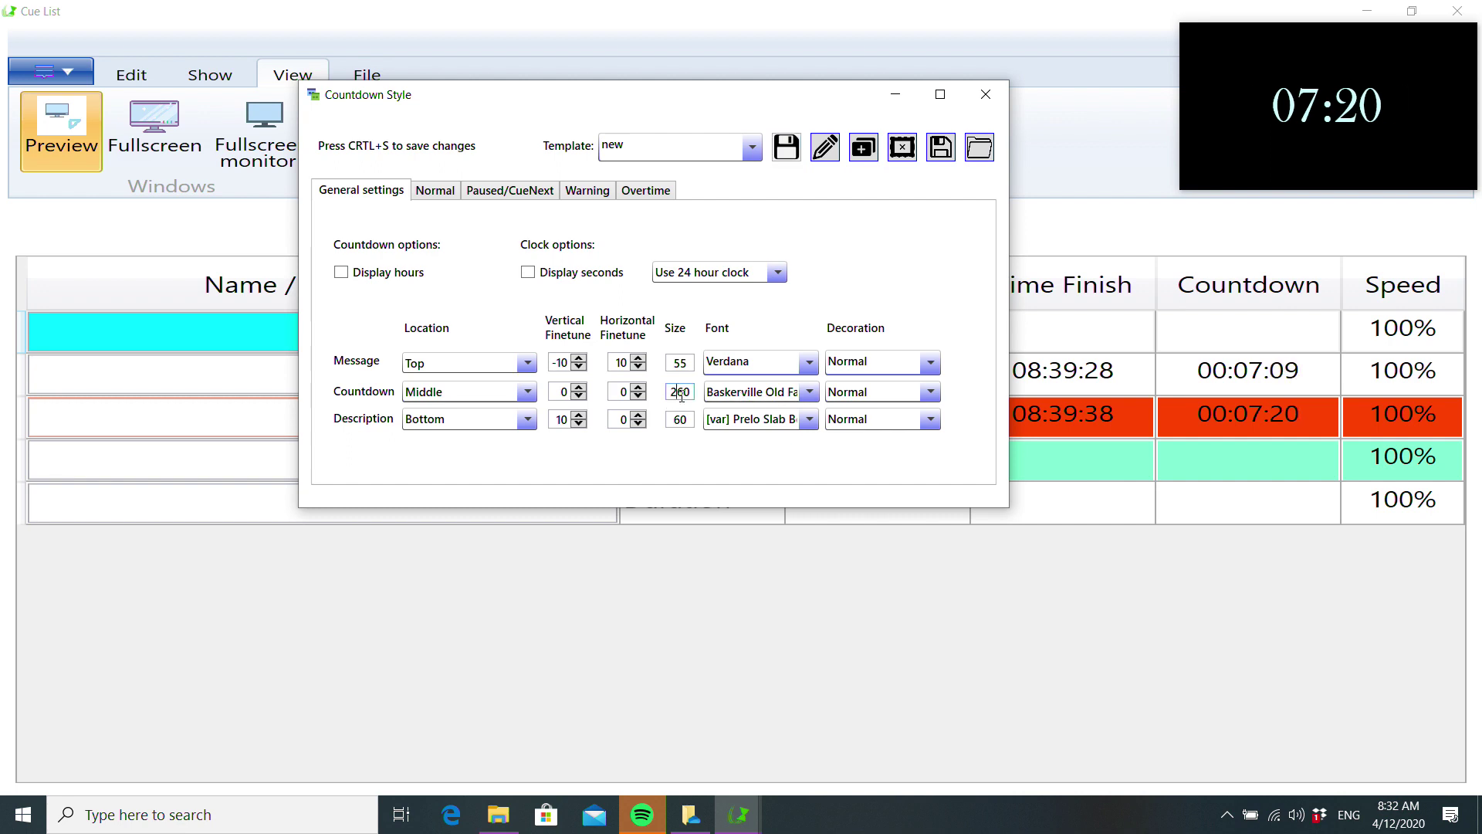
{"action": "type", "text": "400"}
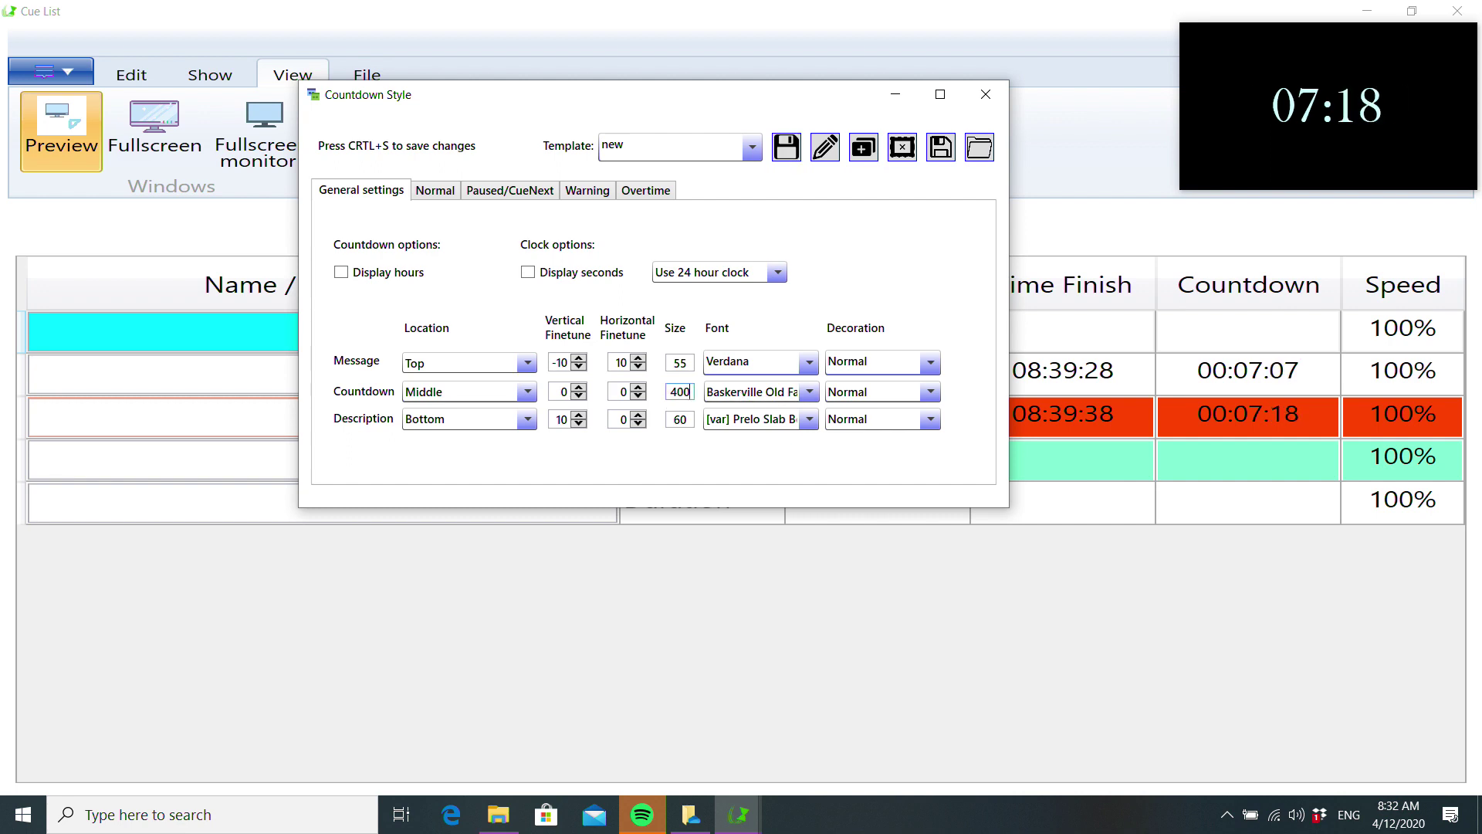
{"action": "key", "text": "ctrl+s"}
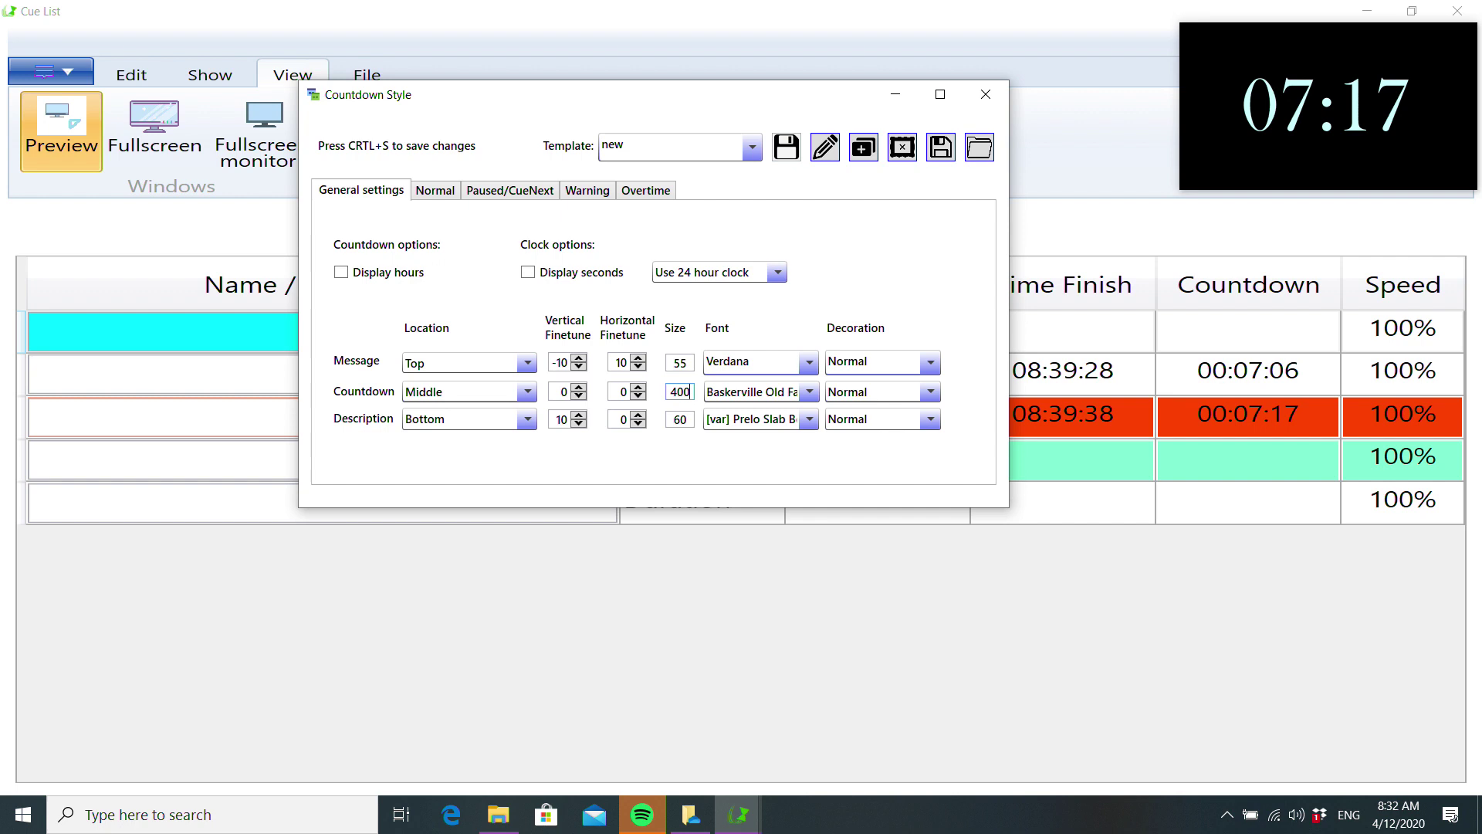
{"action": "left_click", "coordinate": [746, 397]}
{"action": "left_click", "coordinate": [761, 459]}
{"action": "key", "text": "ctrl+s"}
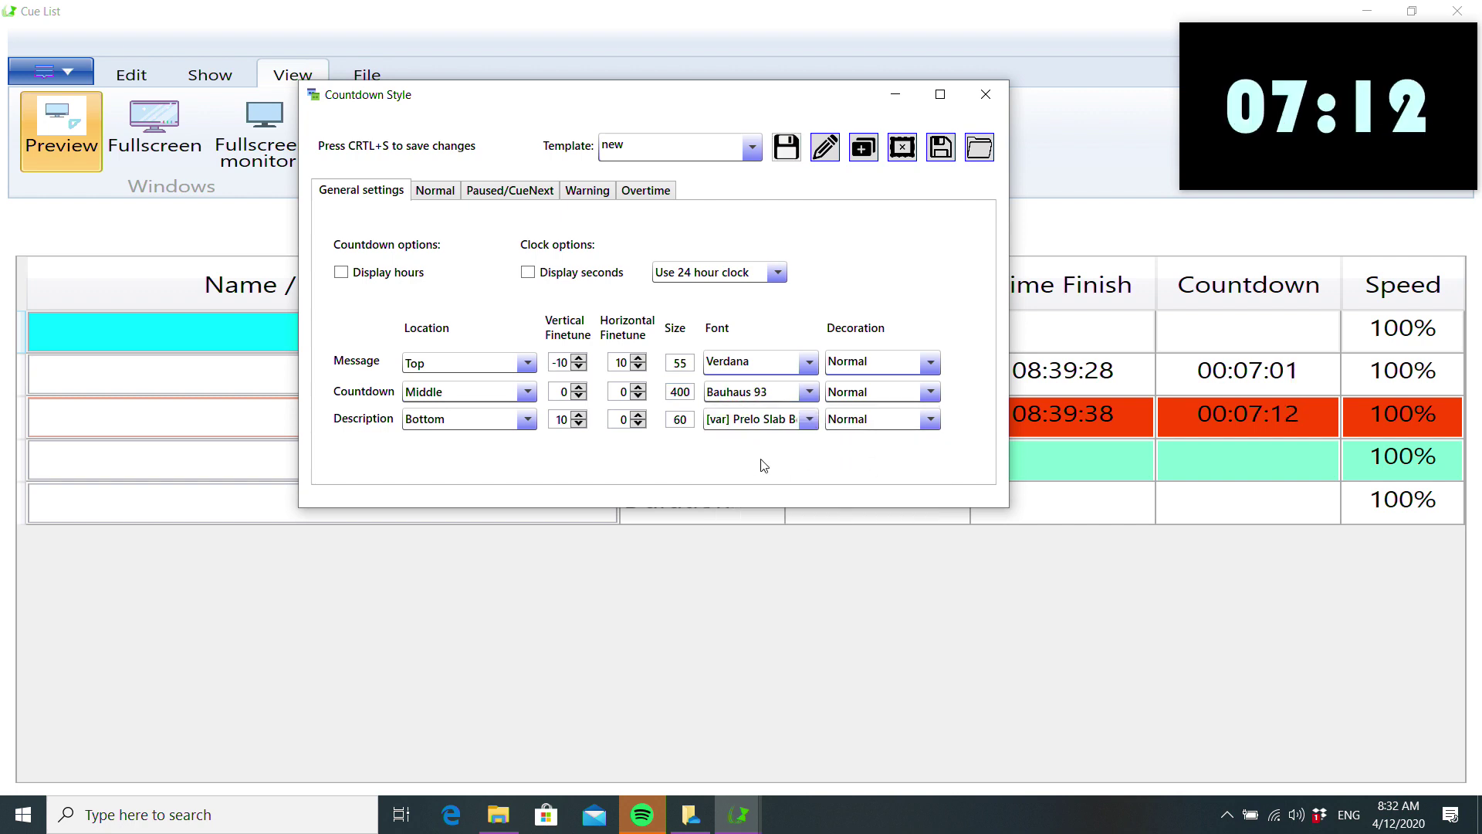
Switch the template to 'default' for comparison, then back to 'new'
{"action": "left_click", "coordinate": [759, 157]}
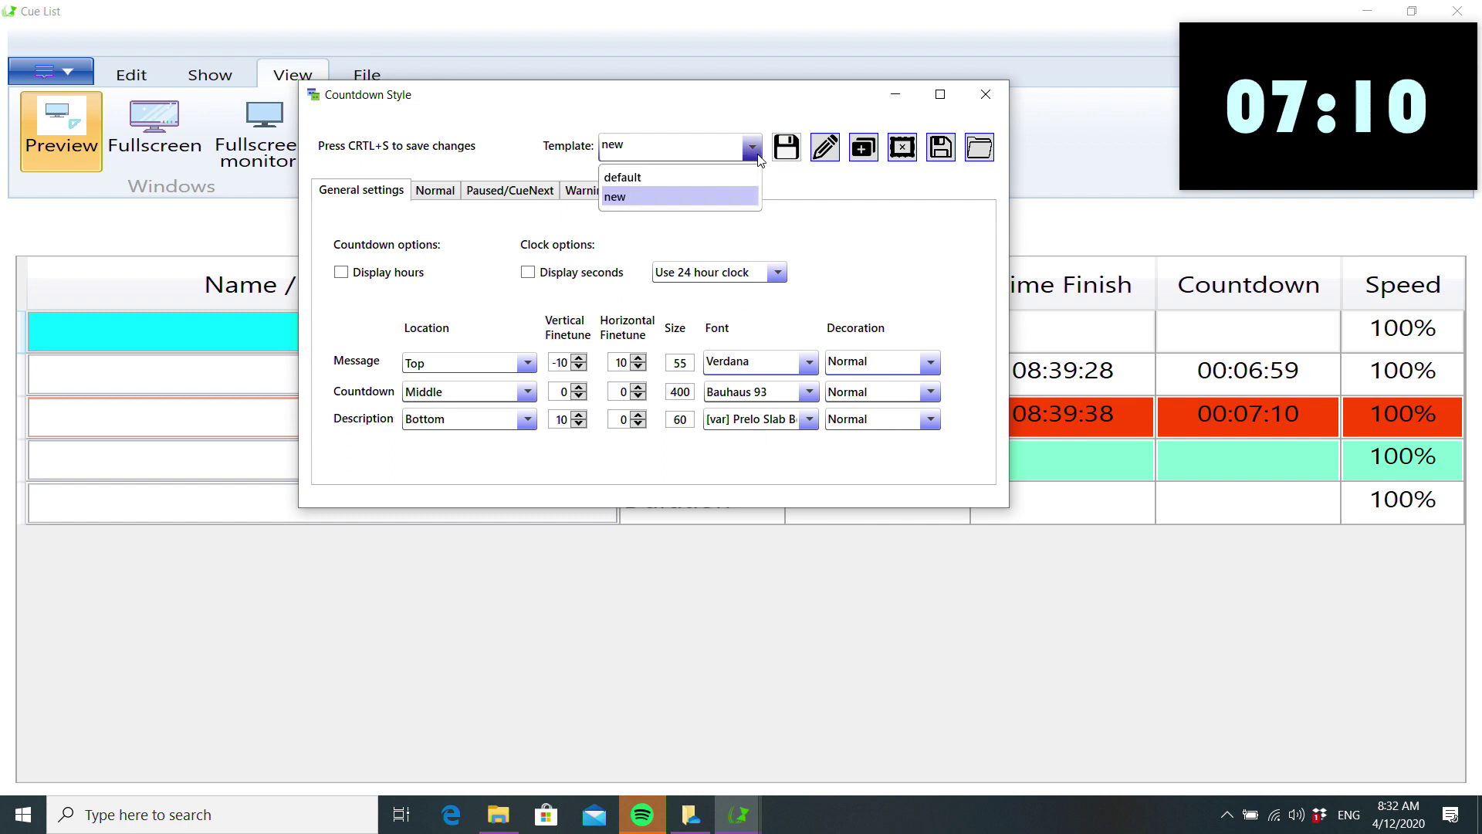
{"action": "left_click", "coordinate": [706, 178]}
{"action": "left_click", "coordinate": [753, 155]}
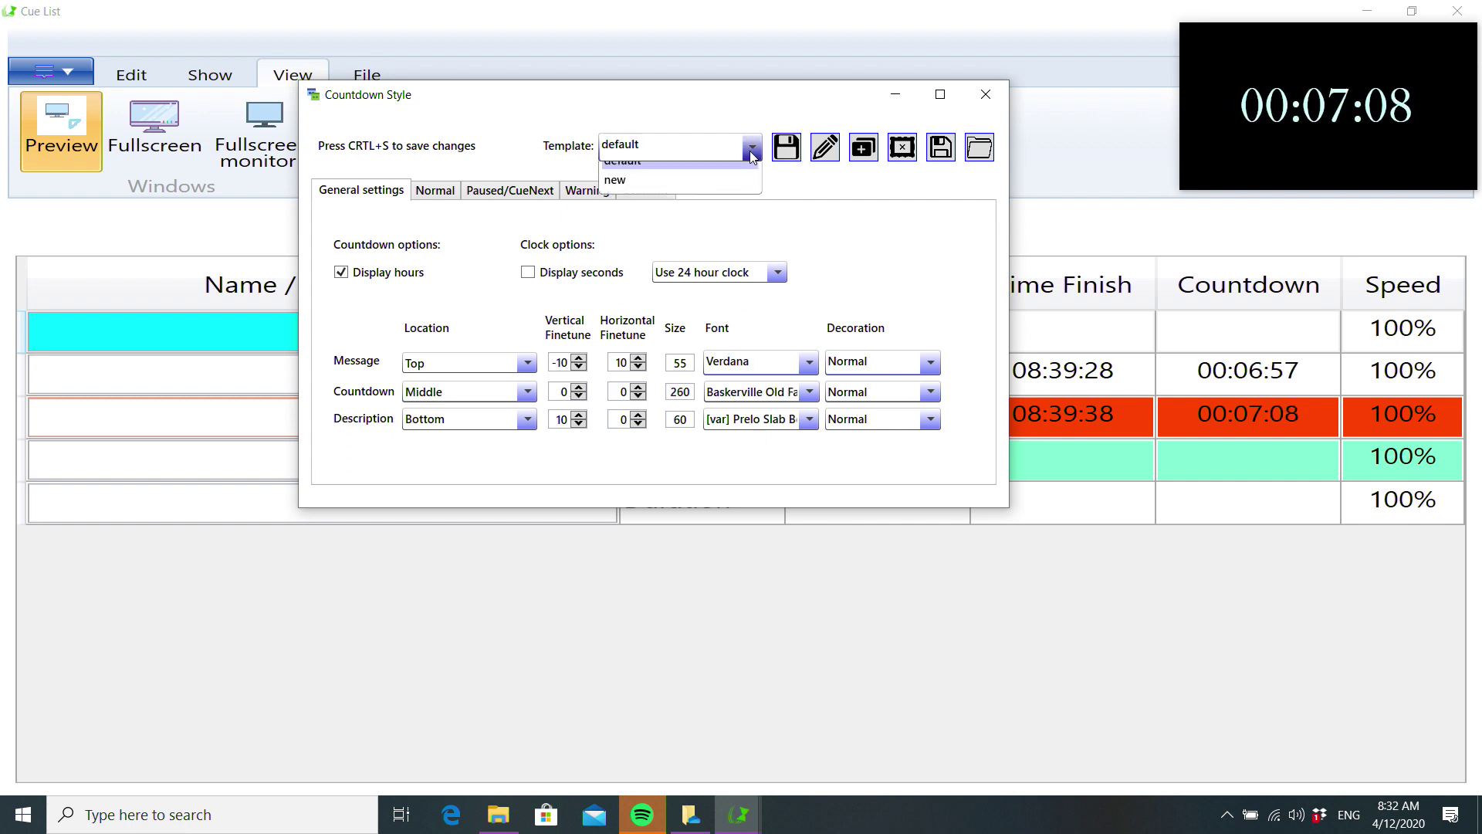
{"action": "left_click", "coordinate": [691, 183]}
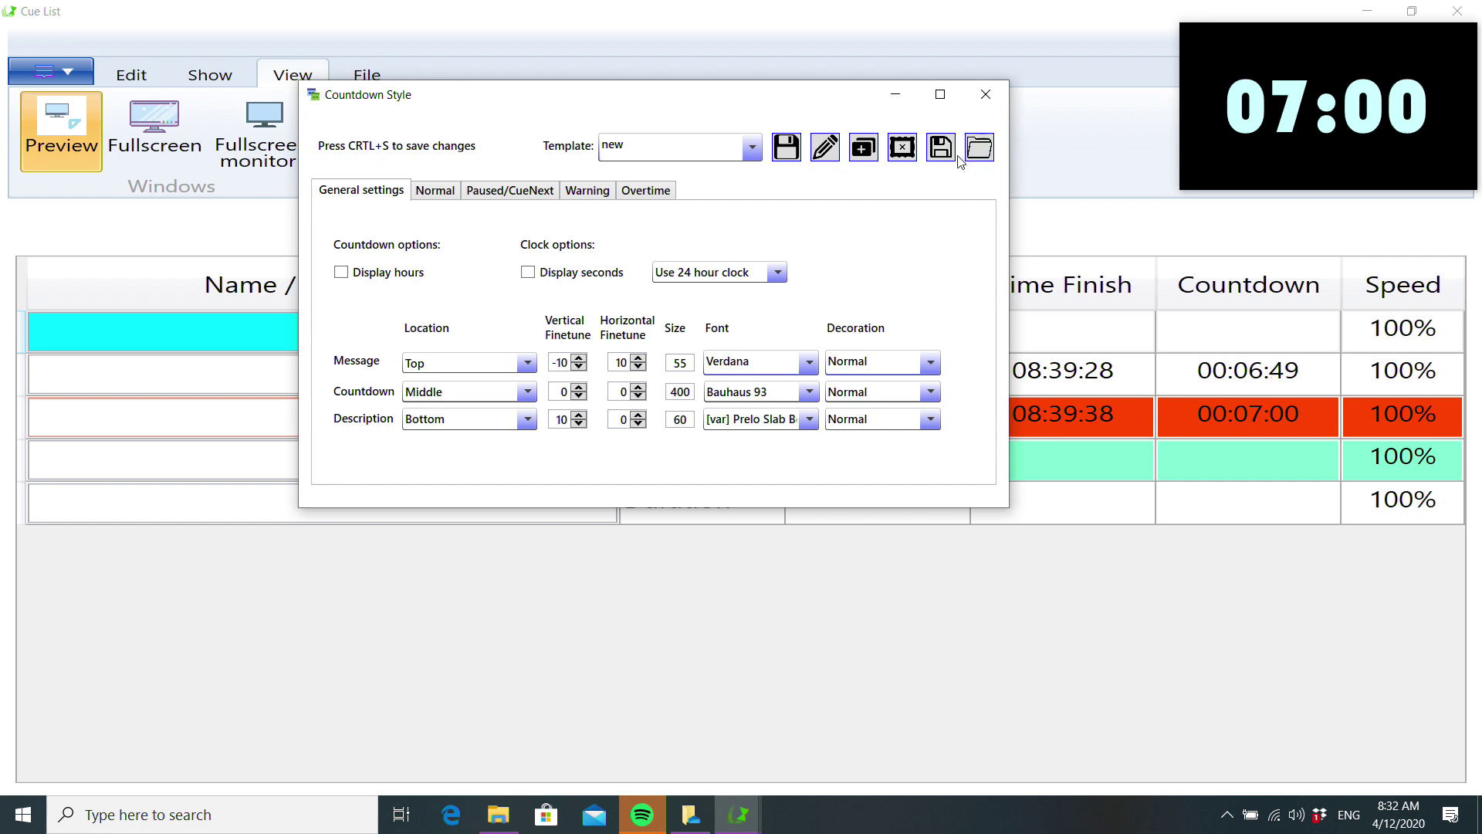
Save the 'new' template out to a file
{"action": "left_click", "coordinate": [753, 163]}
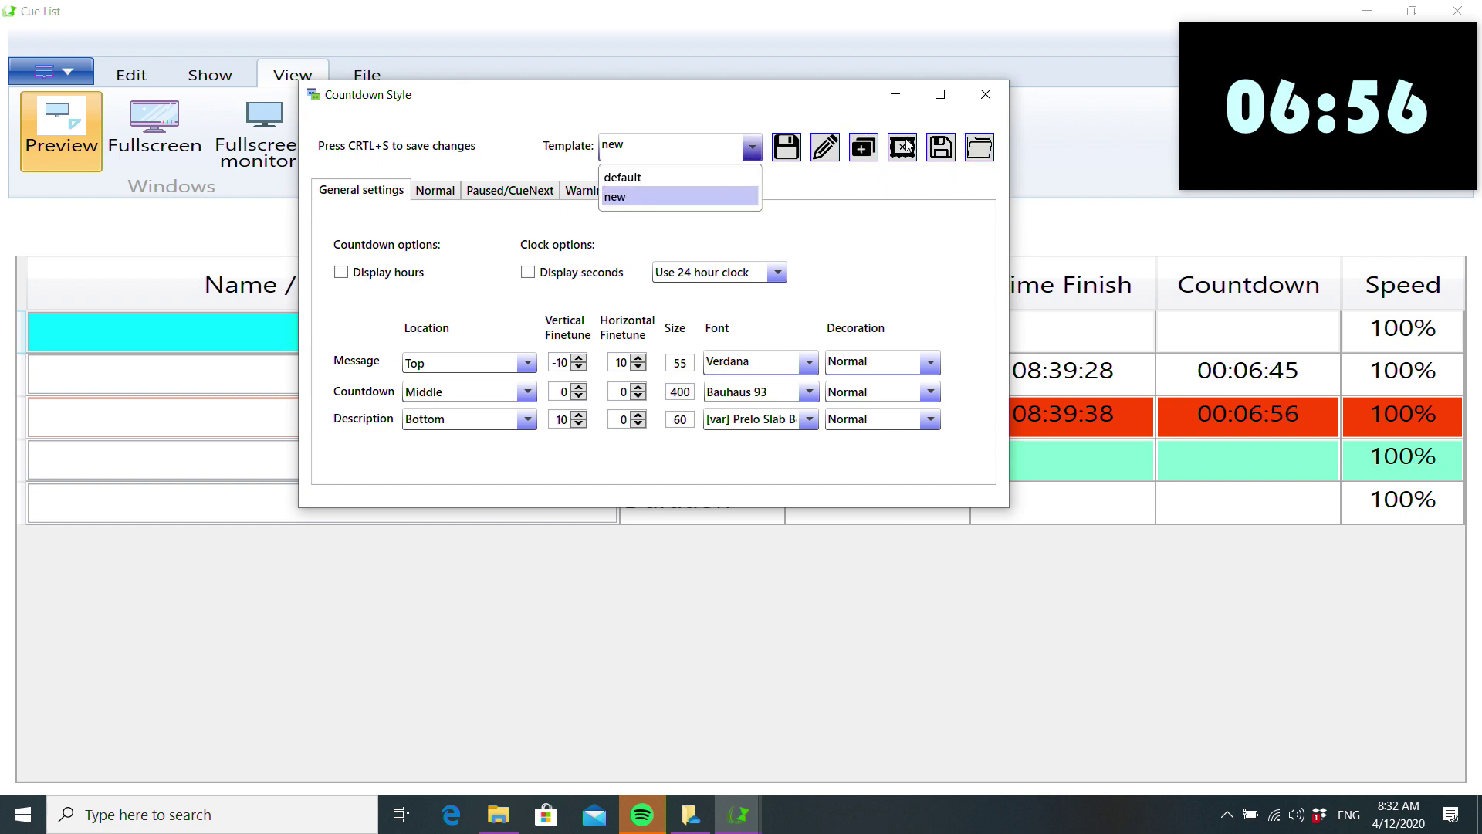
{"action": "left_click", "coordinate": [930, 212]}
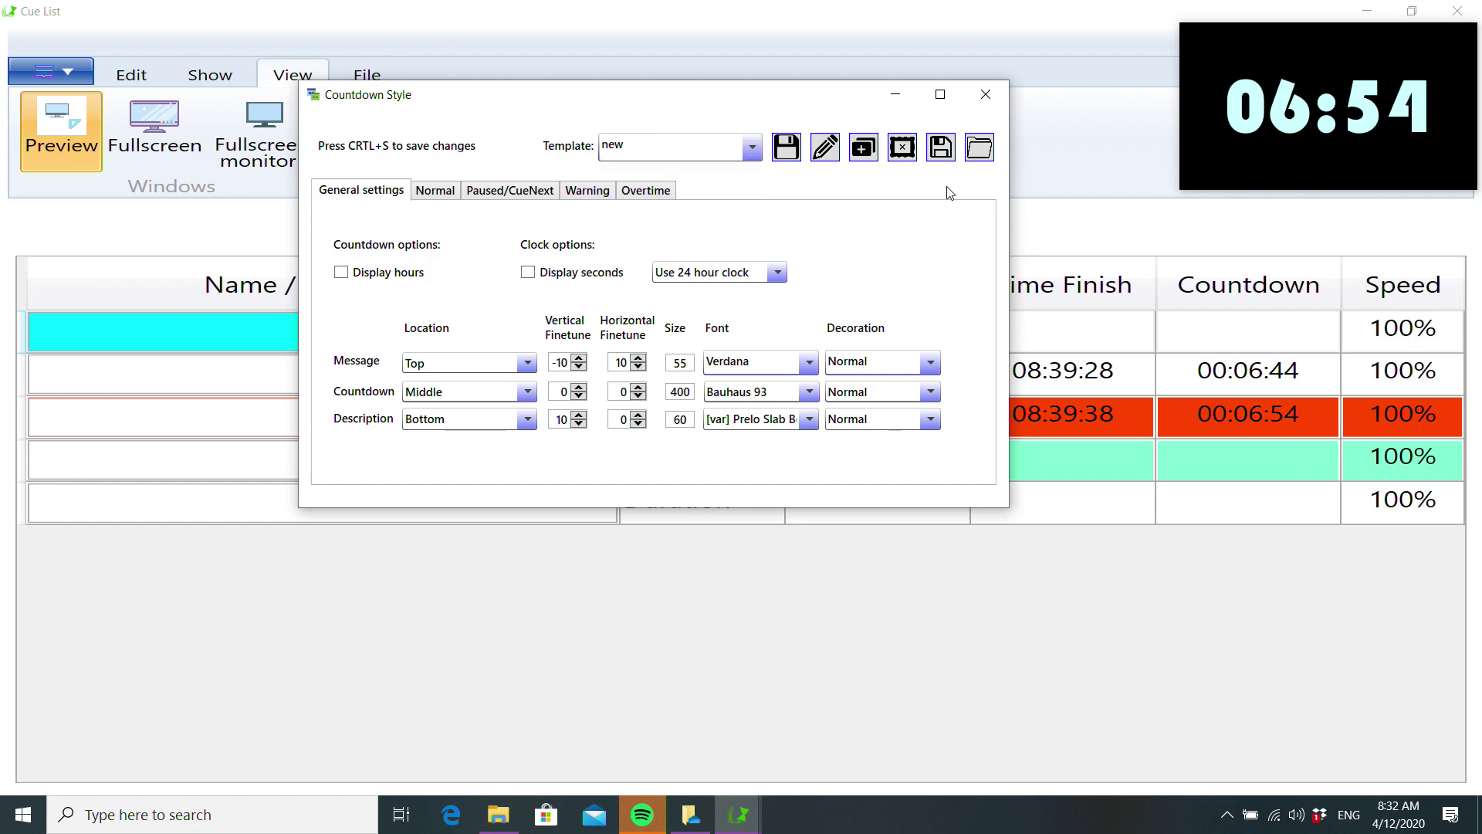
{"action": "left_click", "coordinate": [949, 147]}
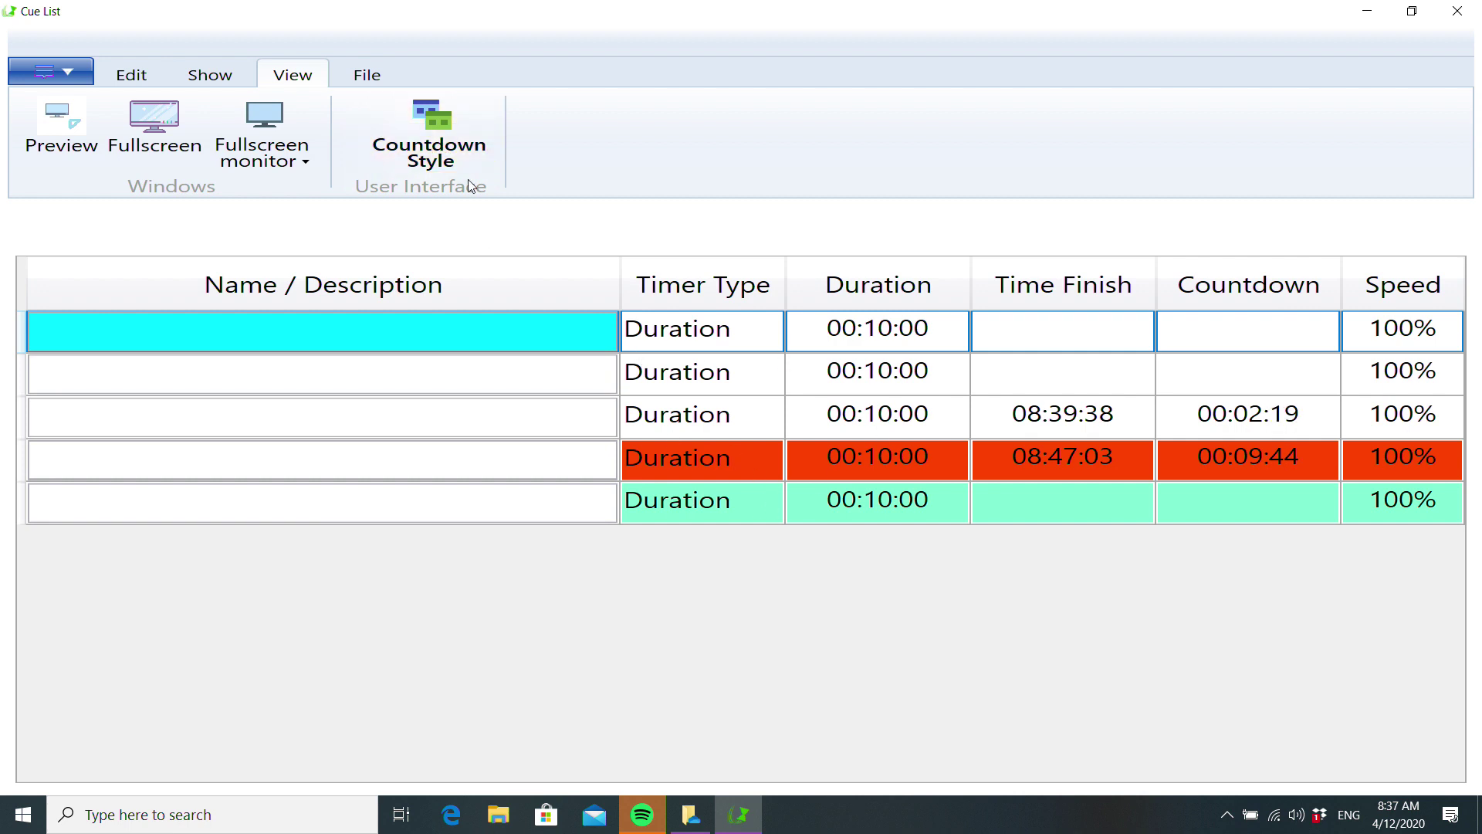
Start a cue list export from the File commands, then cancel the Save As dialog
{"action": "left_click", "coordinate": [367, 74]}
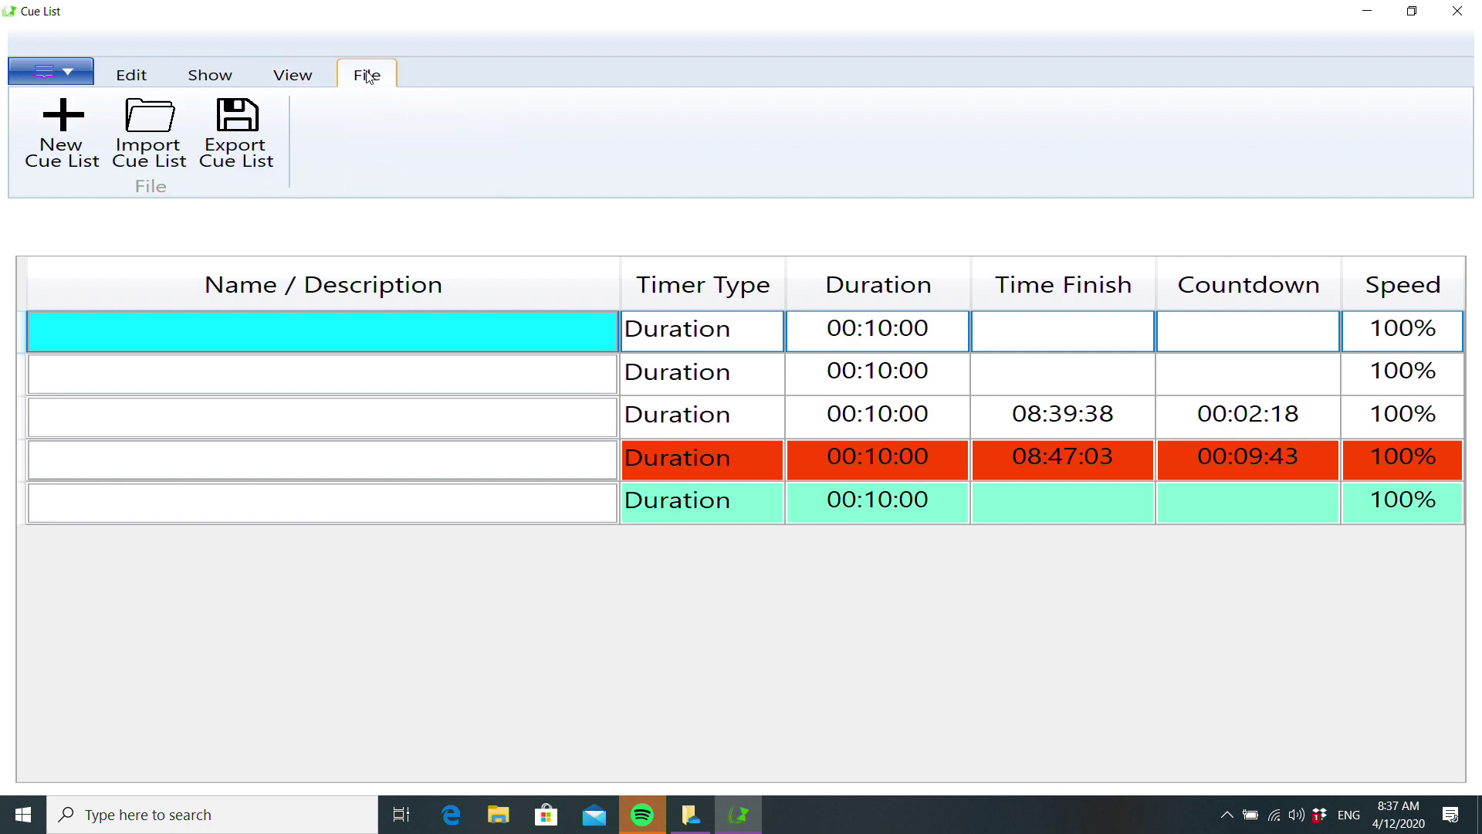
{"action": "left_click", "coordinate": [234, 128]}
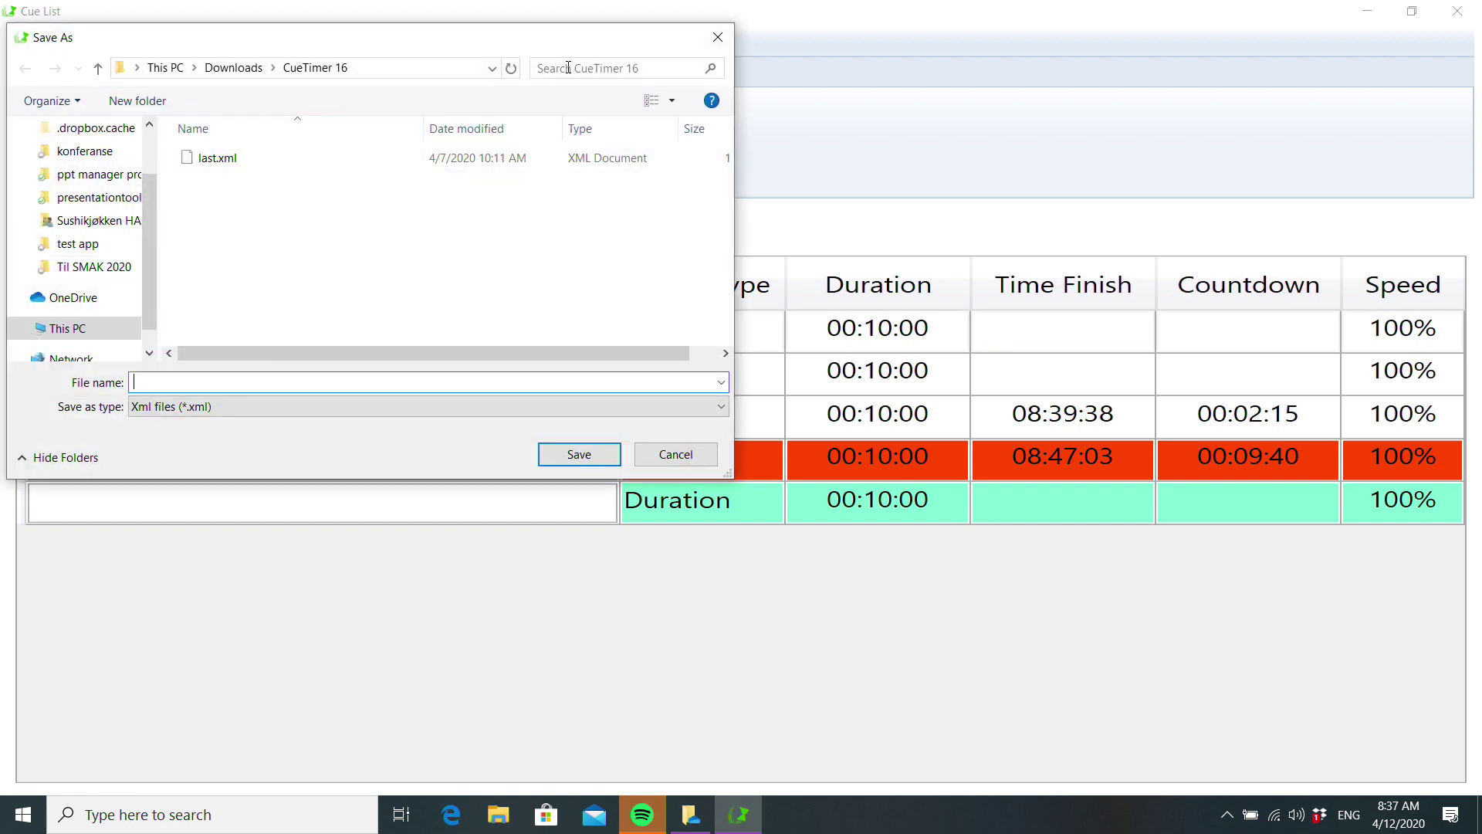
{"action": "left_click", "coordinate": [718, 37]}
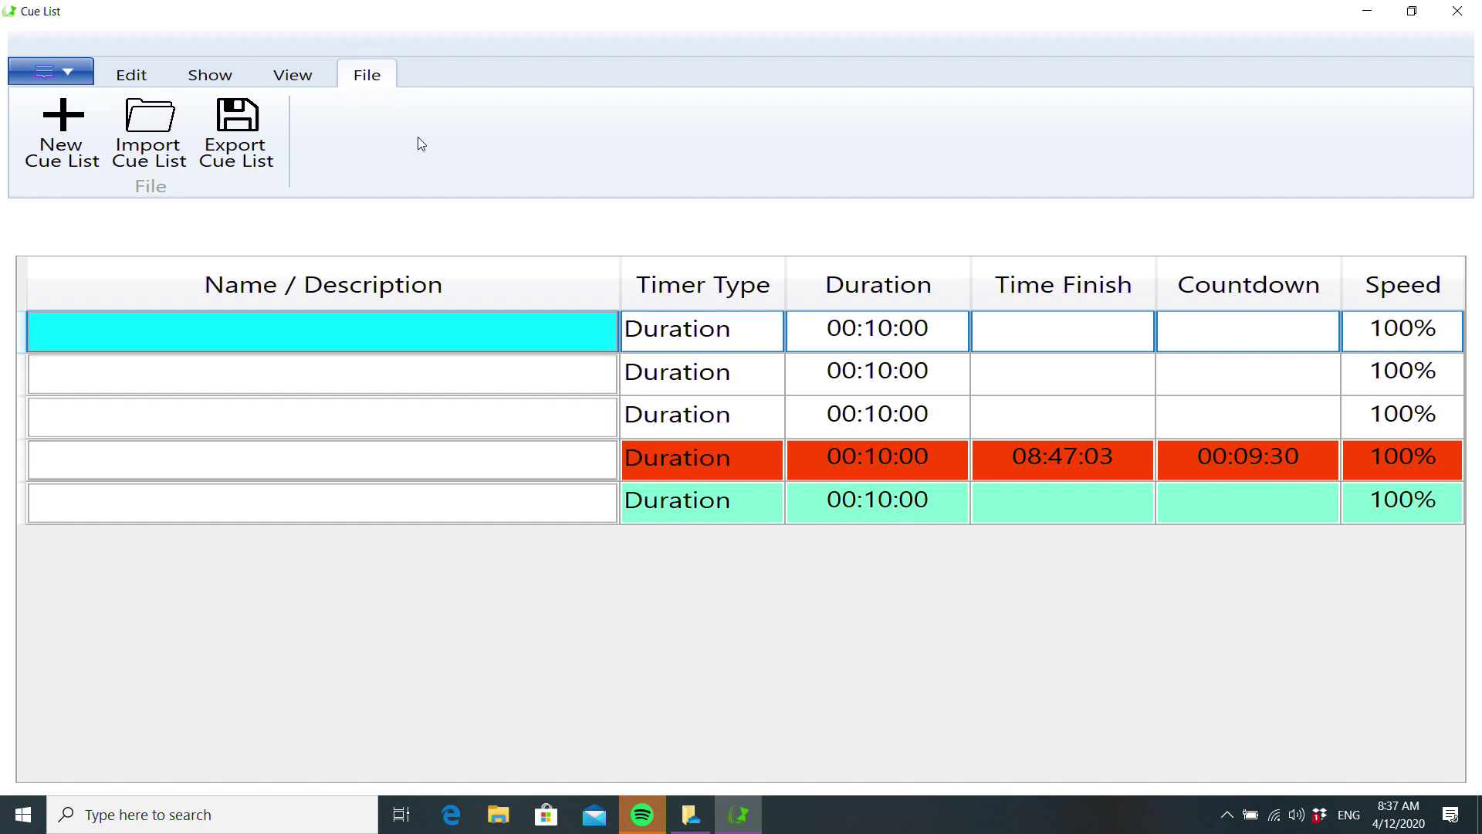
Exit QTimer, confirm the quit prompt, and select the CueTimer desktop shortcut to relaunch it
{"action": "left_click", "coordinate": [1458, 11]}
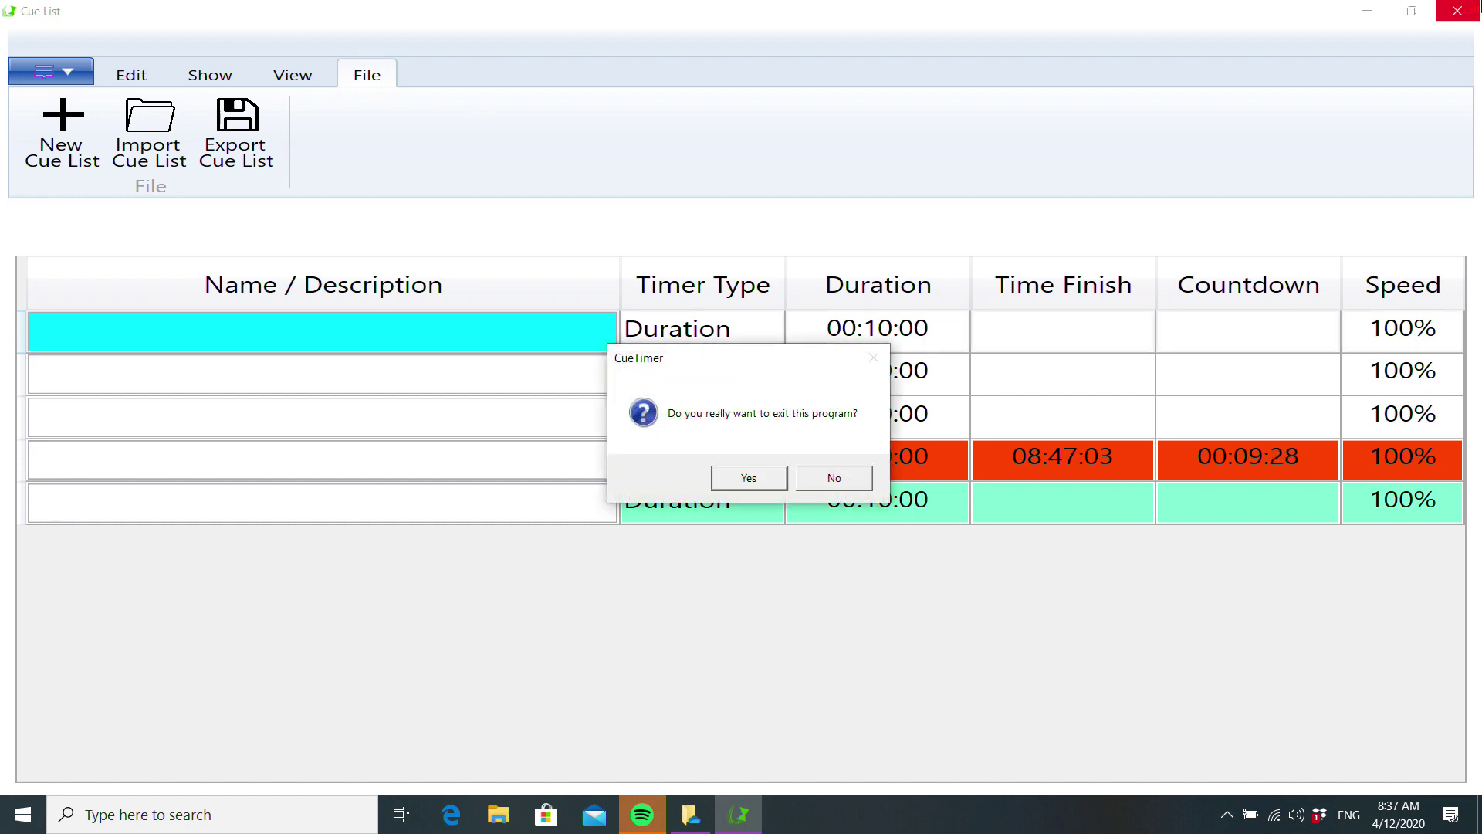
{"action": "left_click", "coordinate": [747, 479]}
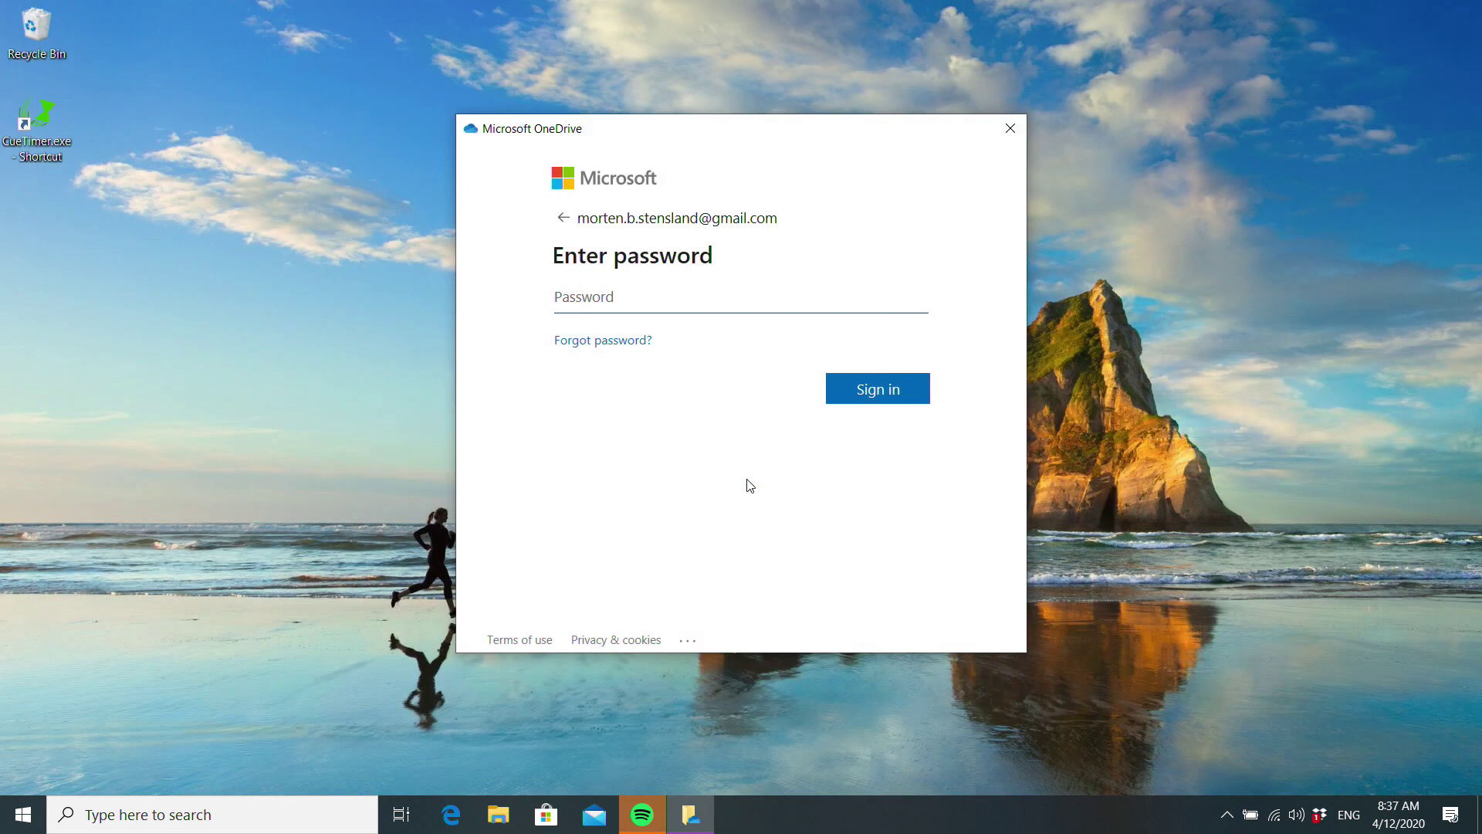
{"action": "left_click", "coordinate": [40, 124]}
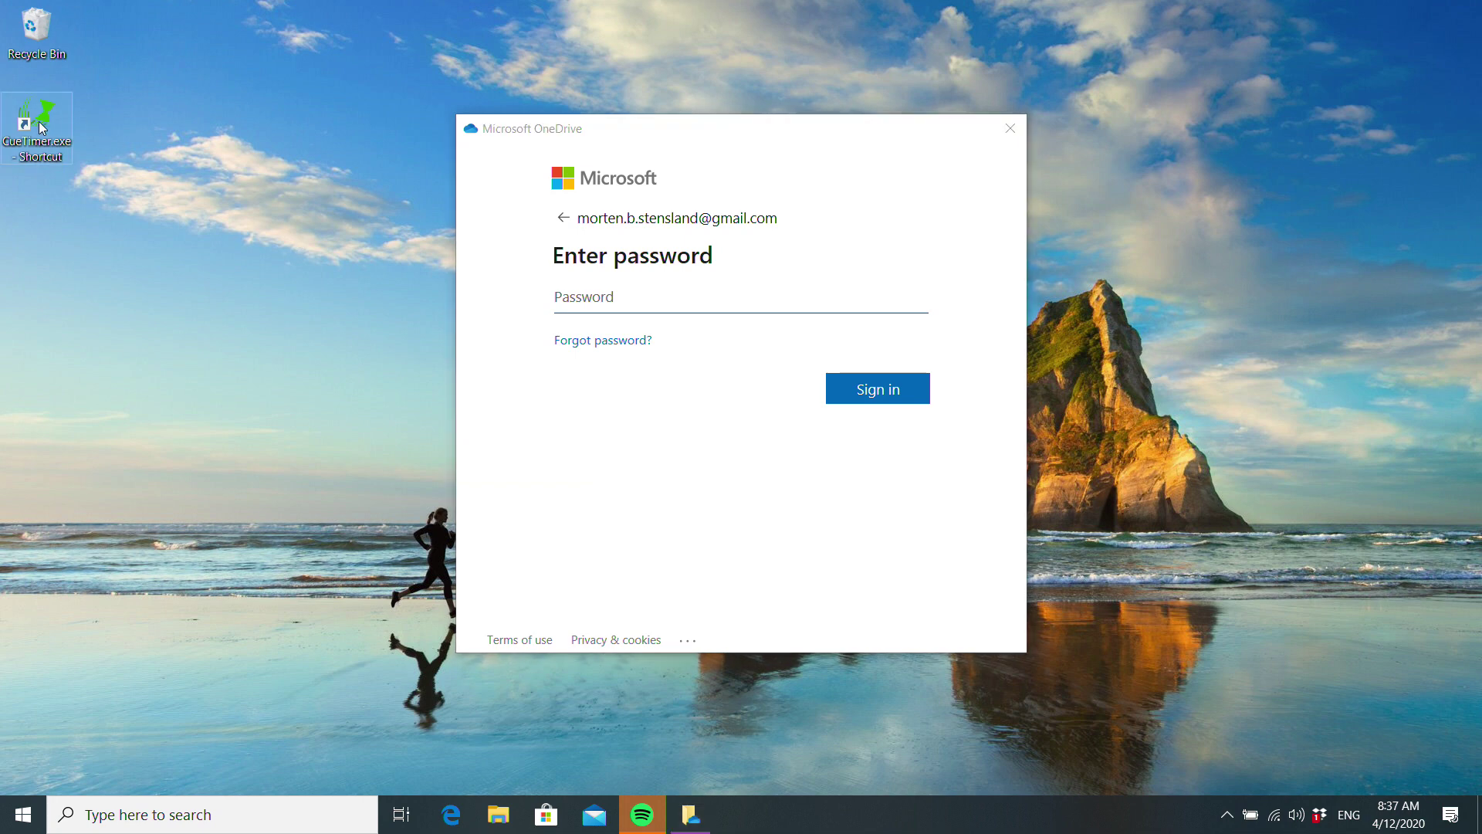